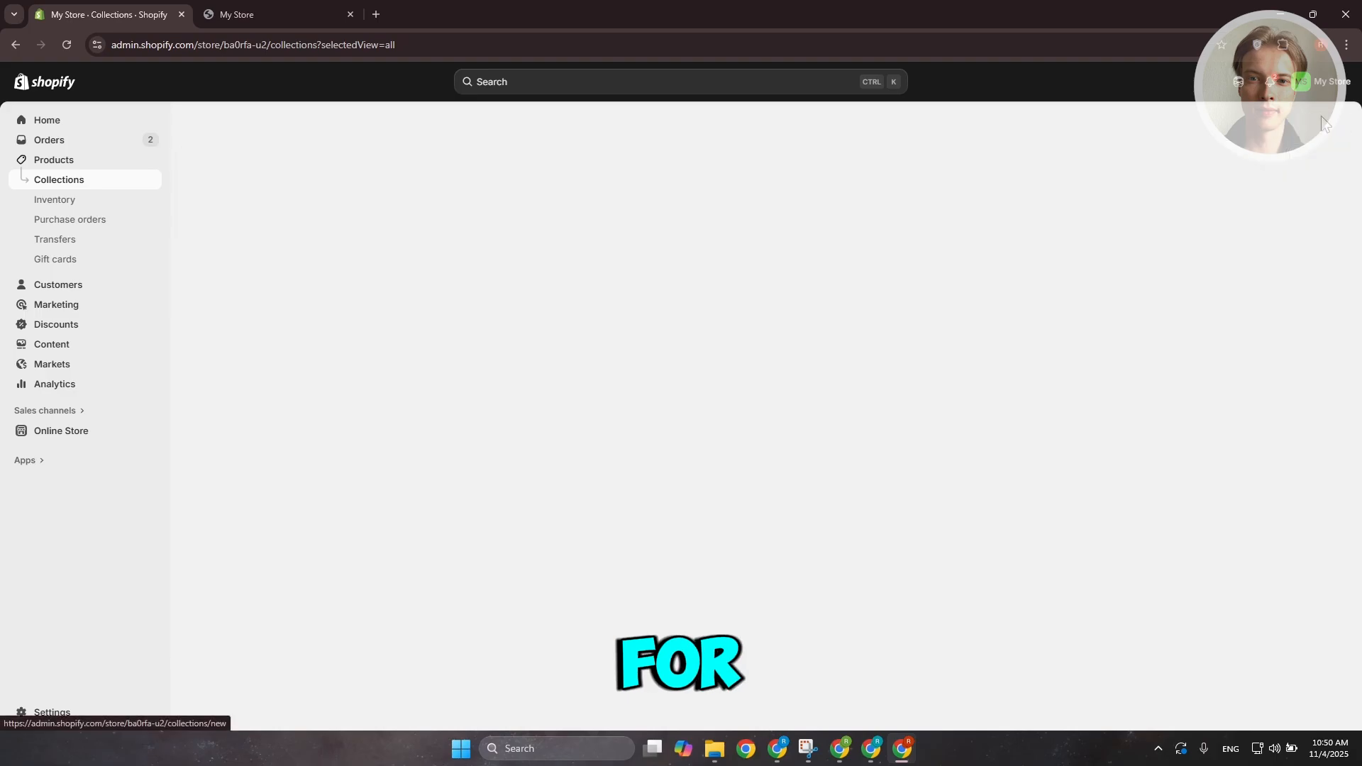
Title a new collection Shirt and set its collection type to Smart
{"action": "left_click", "coordinate": [544, 180]}
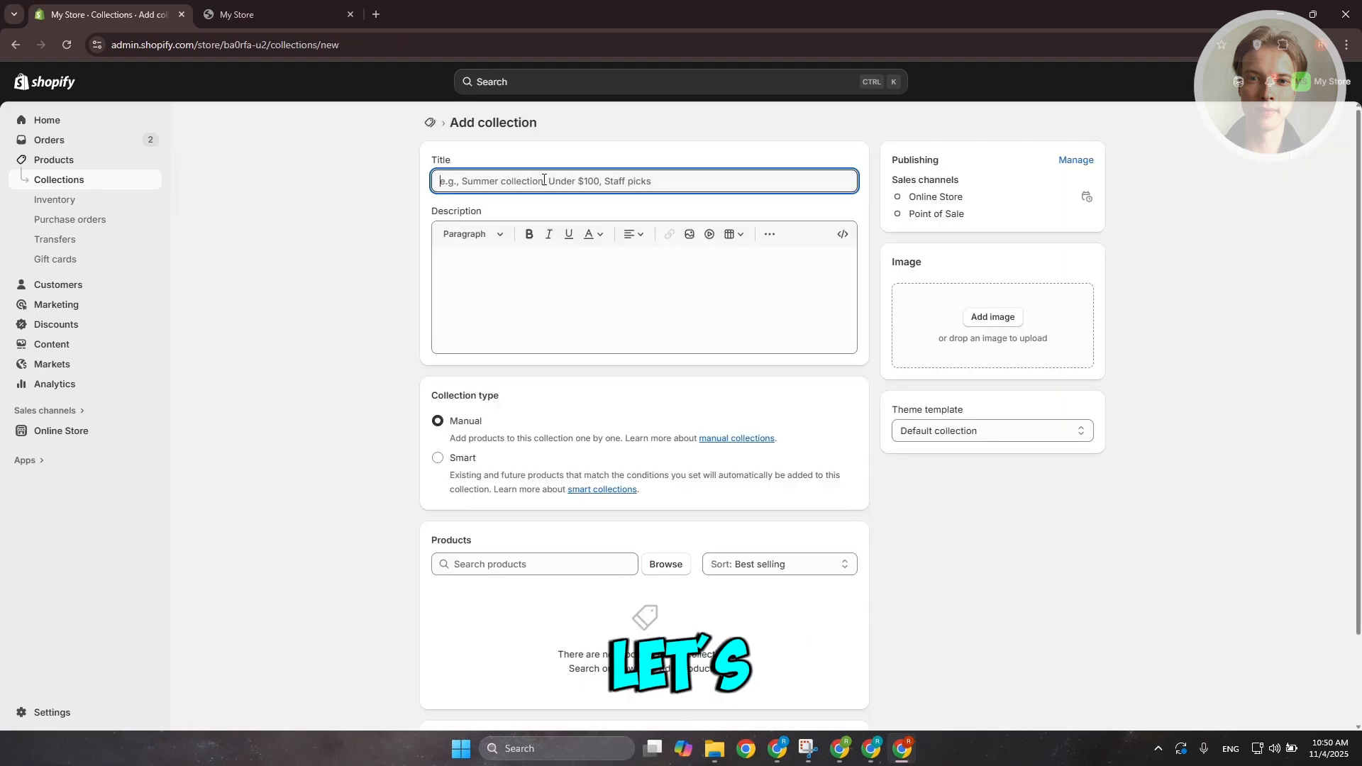
{"action": "type", "text": "Shirt"}
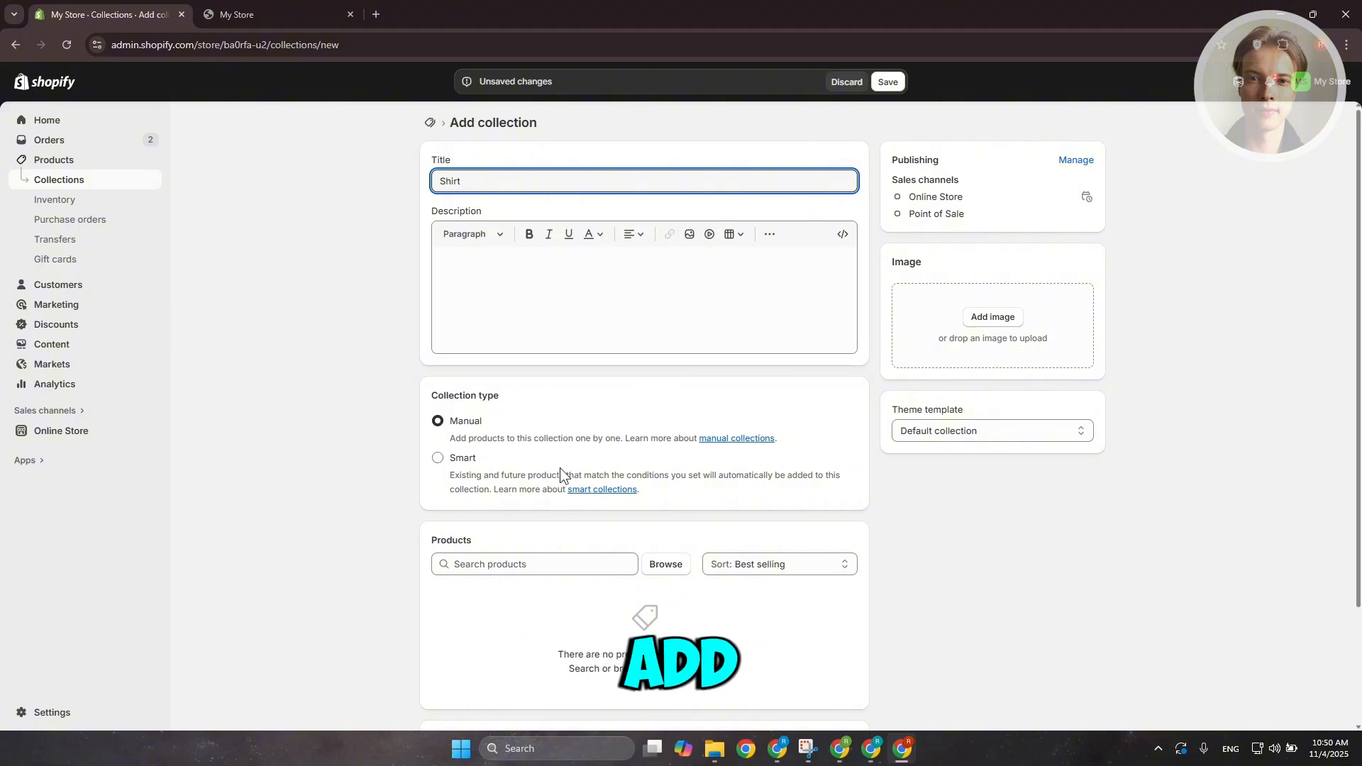
{"action": "left_click", "coordinate": [445, 462]}
{"action": "scroll", "coordinate": [644, 383], "scroll_direction": "down", "scroll_amount": 2}
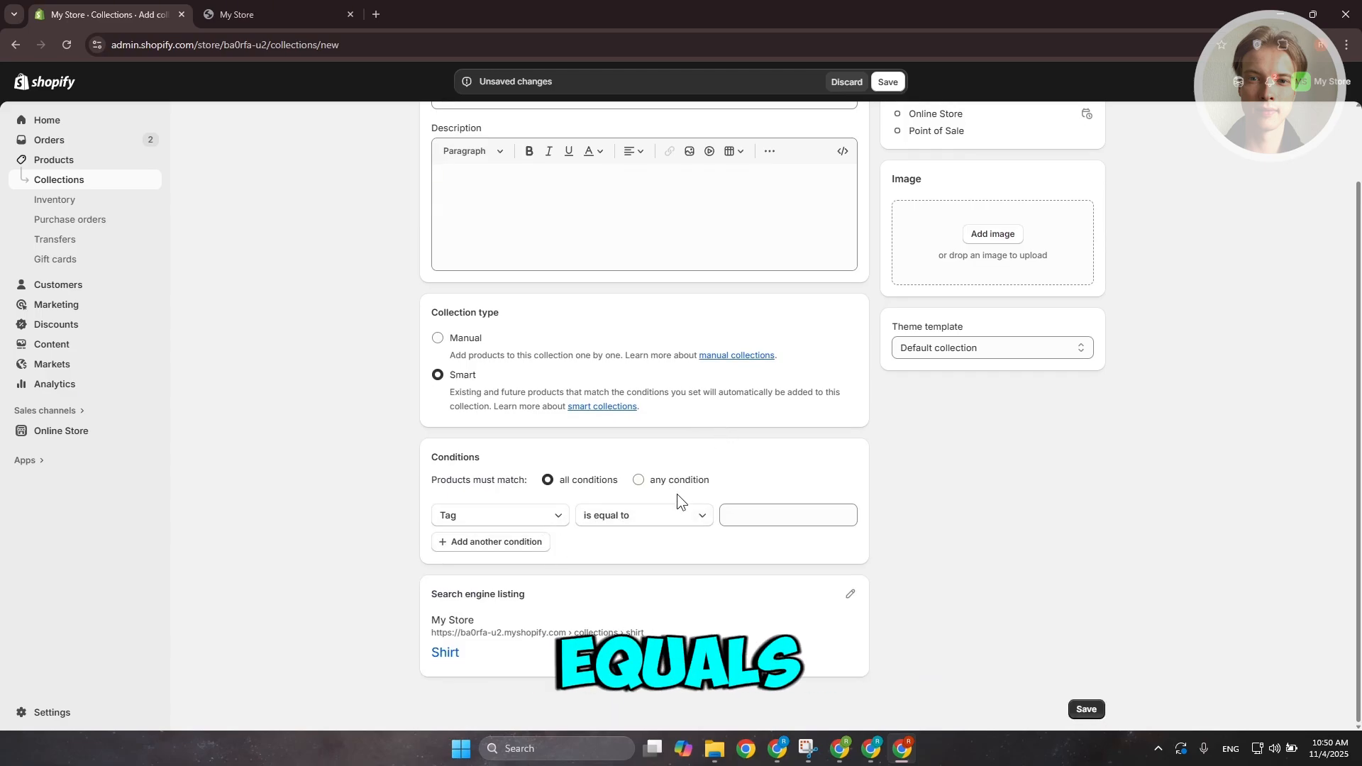
Set the collection's condition to Tag is equal to shirt and save the collection
{"action": "left_click", "coordinate": [559, 516]}
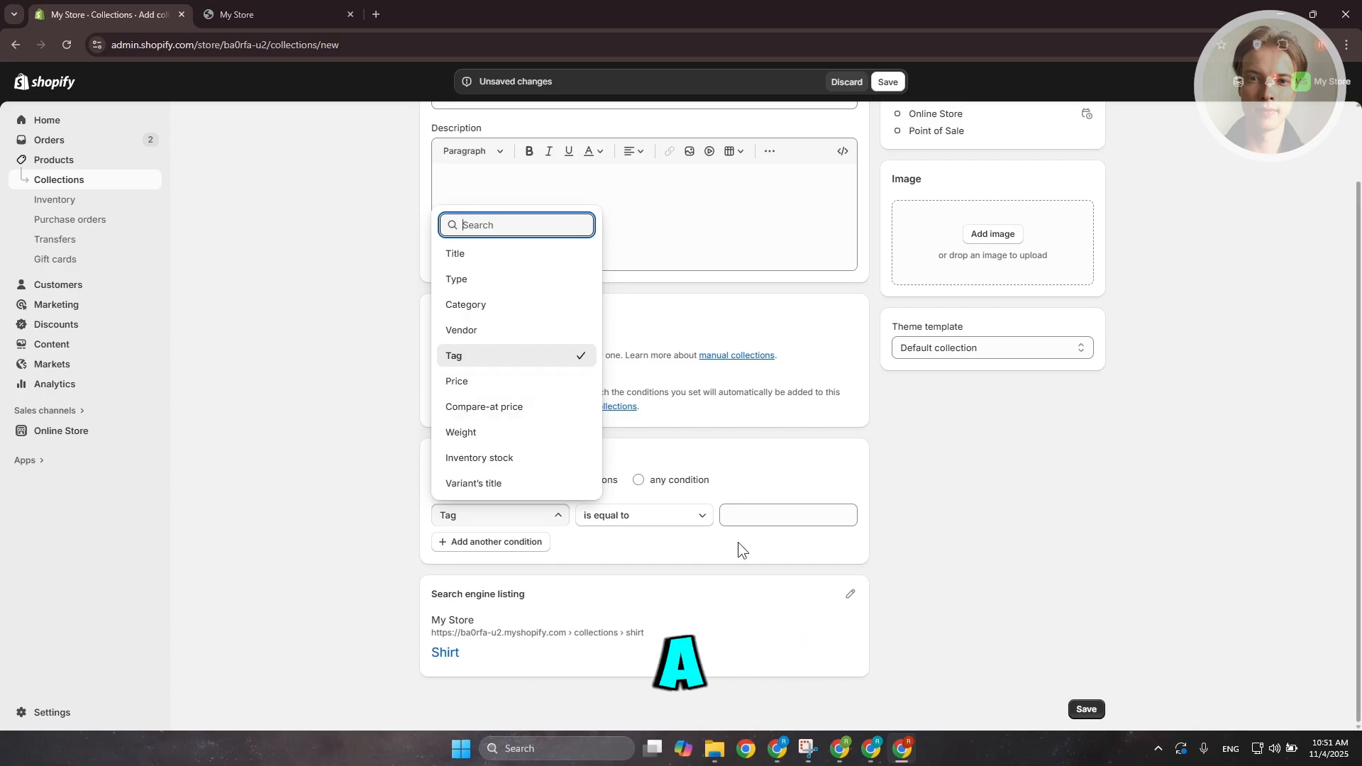
{"action": "left_click", "coordinate": [730, 516]}
{"action": "left_click", "coordinate": [804, 522]}
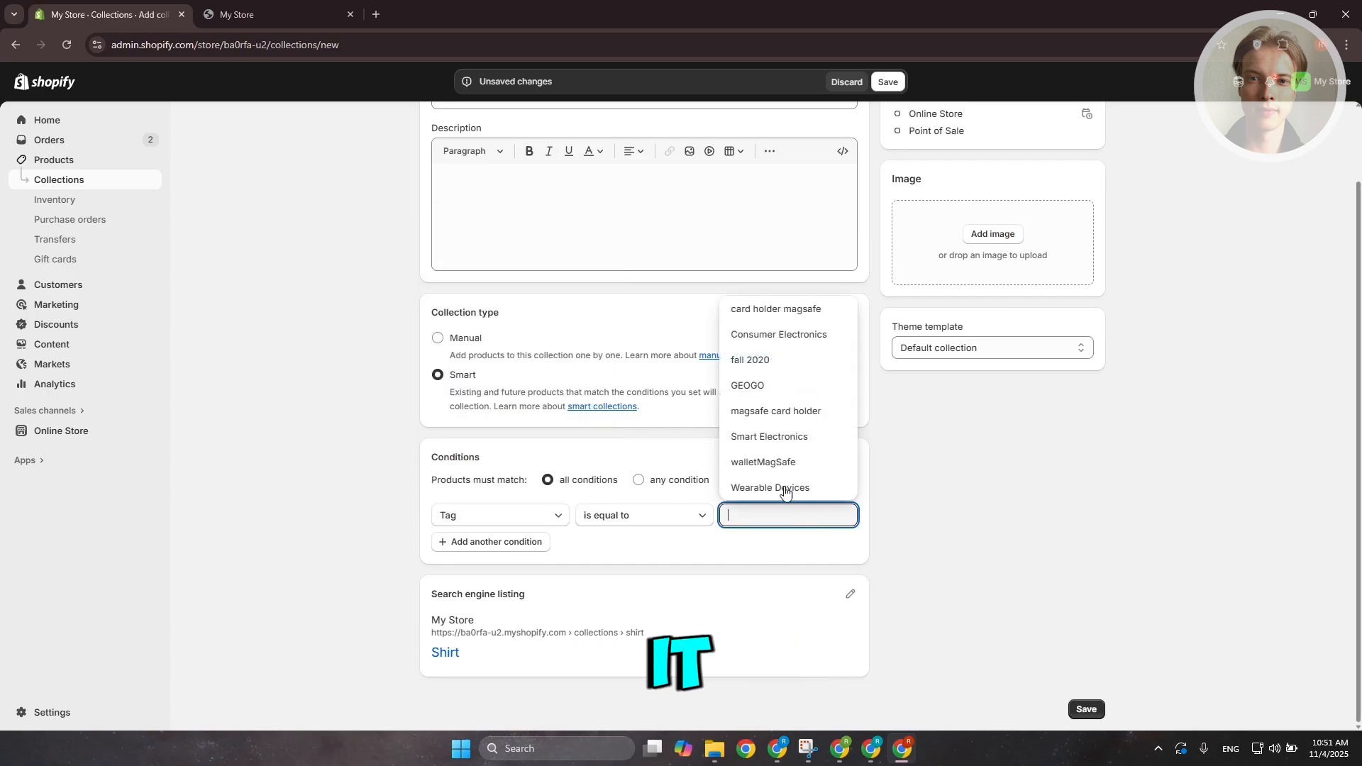
{"action": "type", "text": "shirt"}
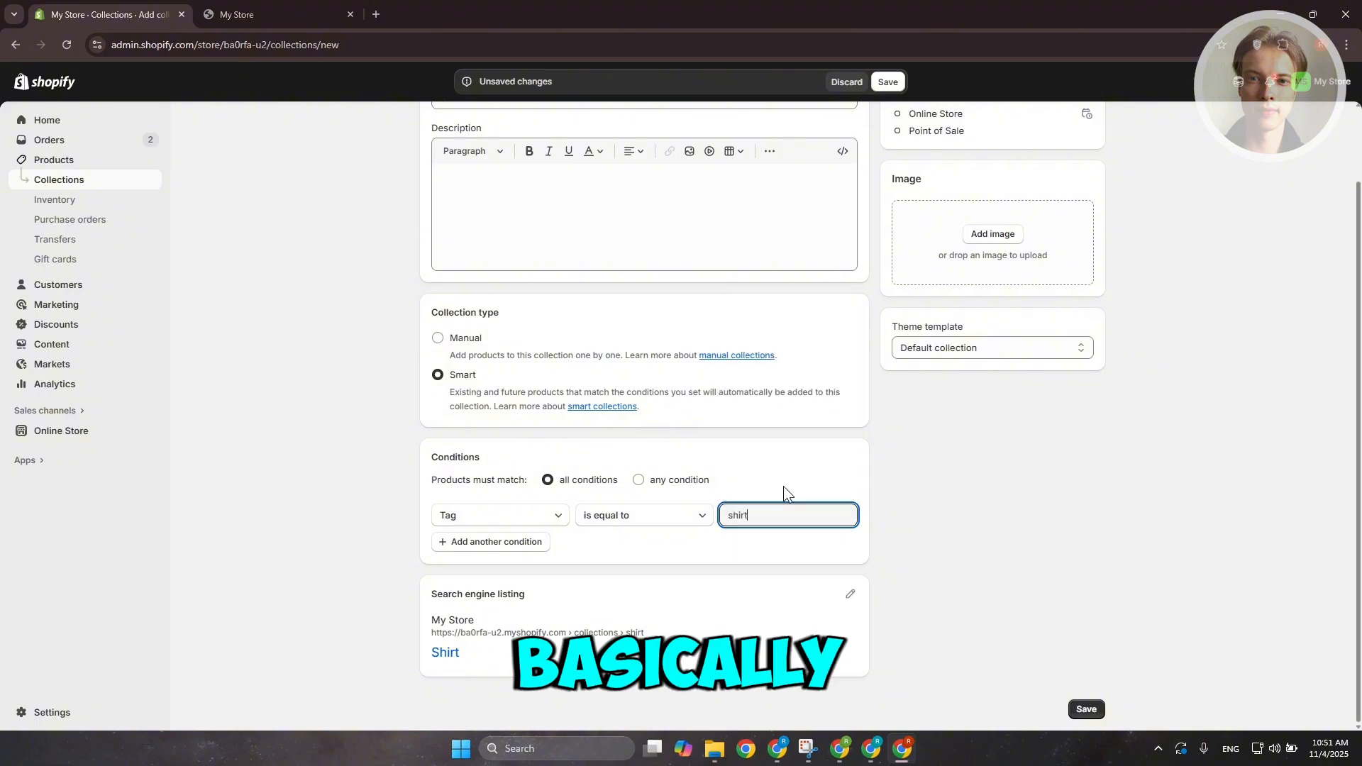
{"action": "left_click", "coordinate": [1086, 709]}
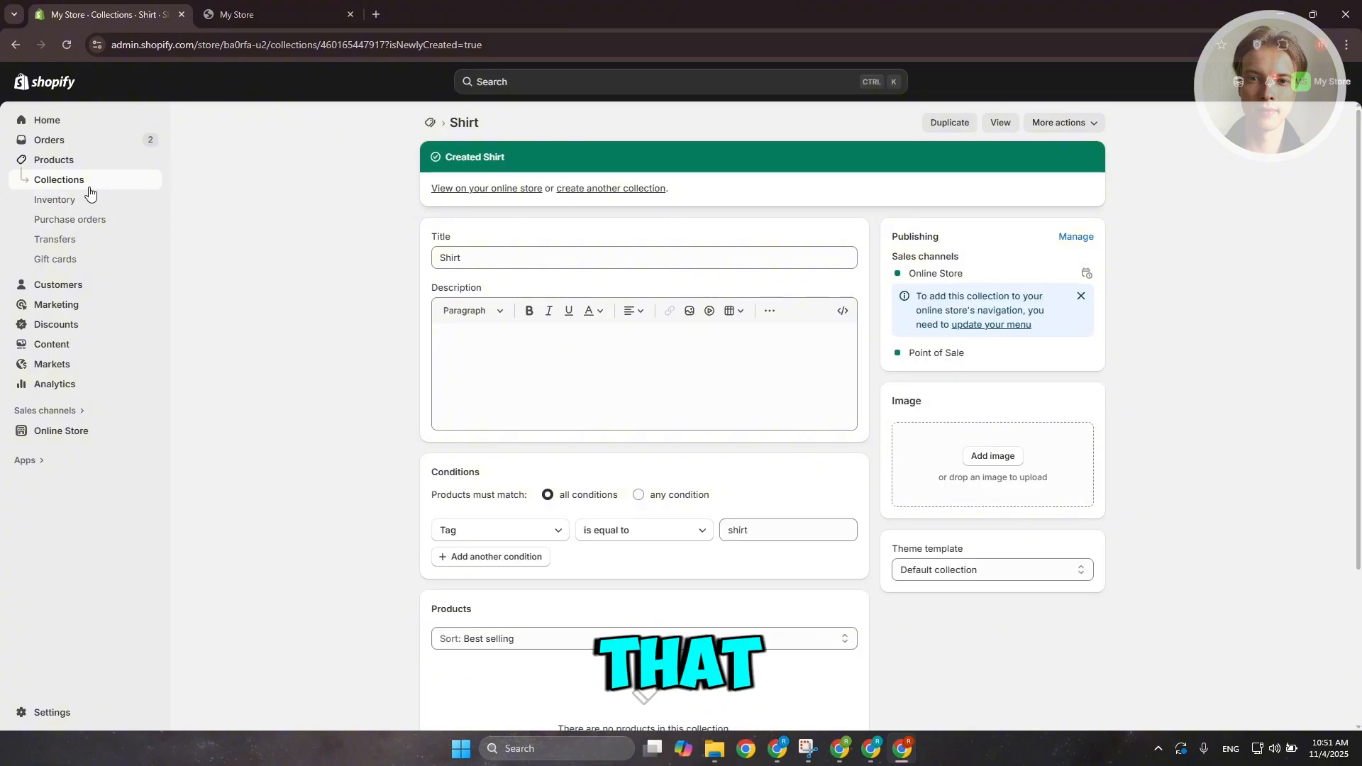
Start another new collection from the collections list and title it Shirt Wool
{"action": "left_click", "coordinate": [56, 181]}
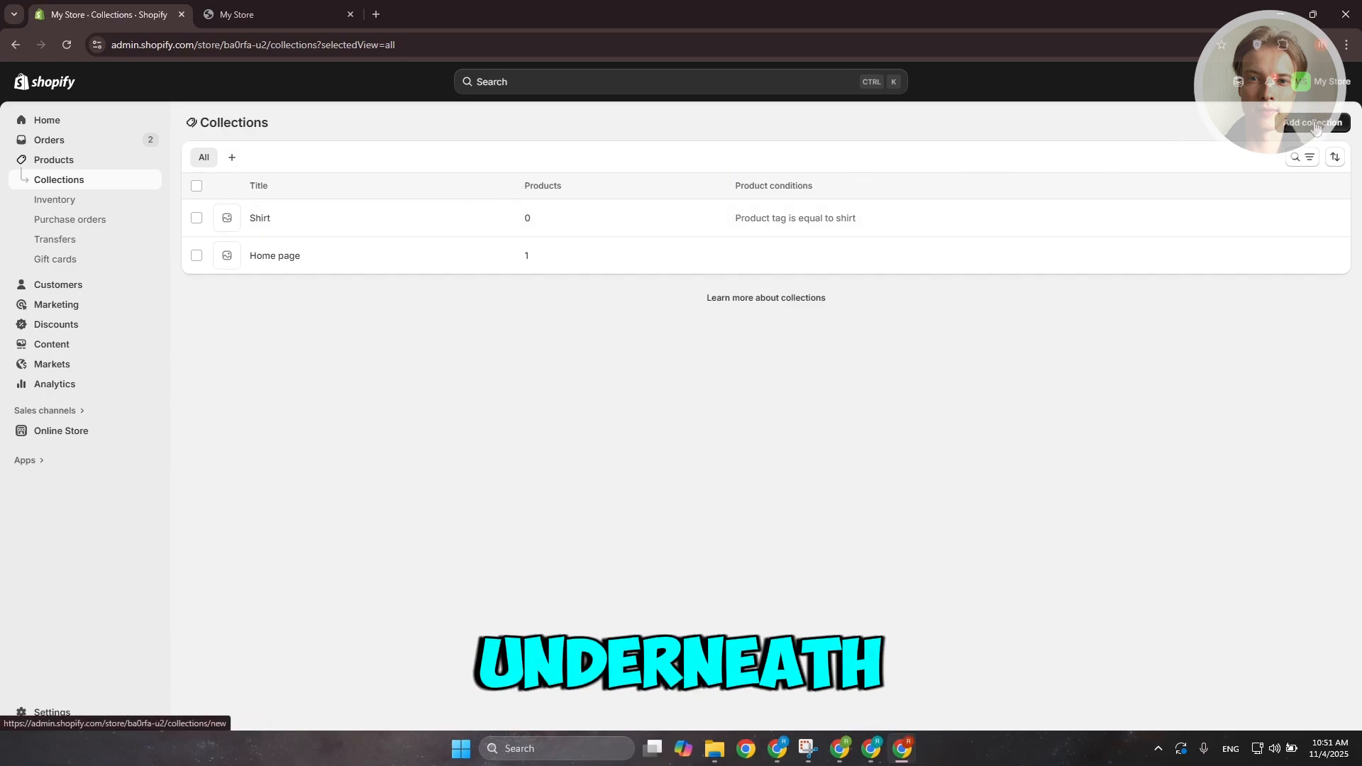
{"action": "left_click", "coordinate": [1312, 125]}
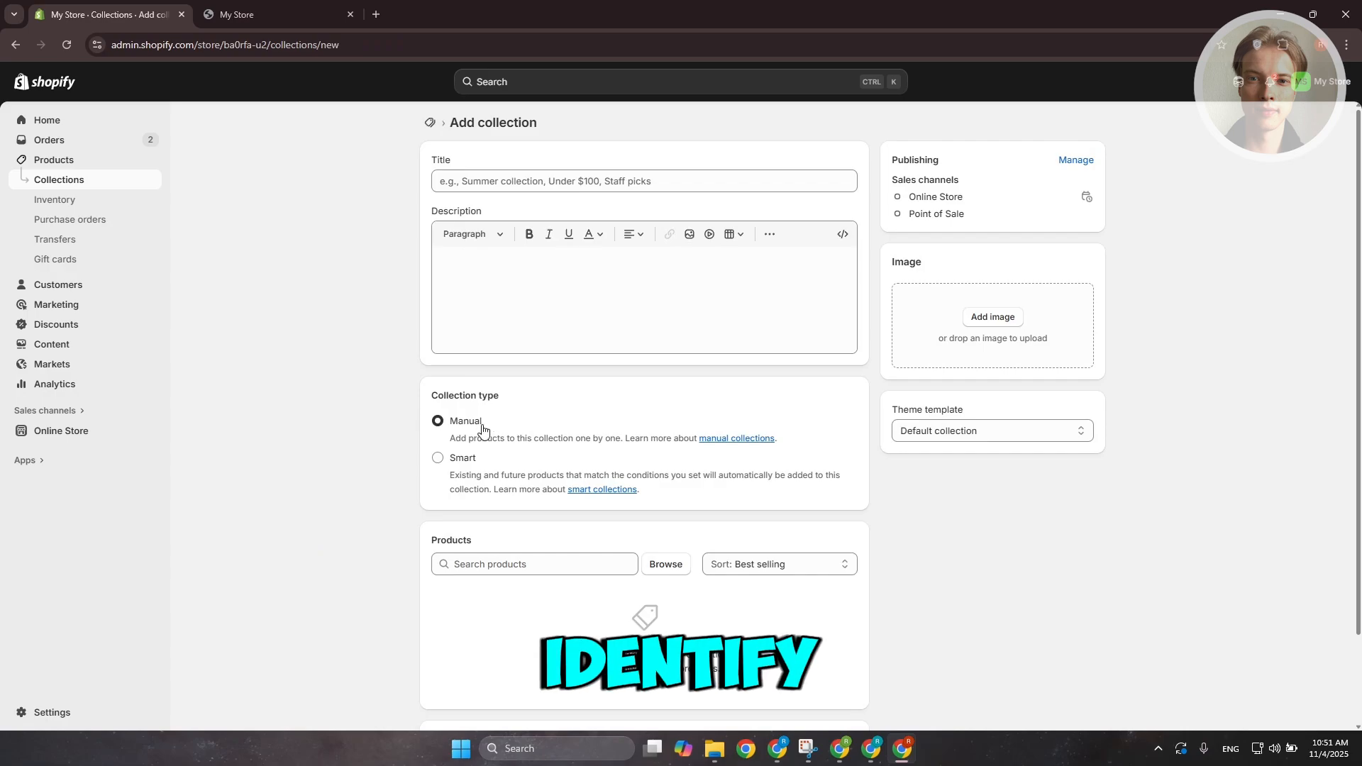
{"action": "left_click", "coordinate": [599, 179]}
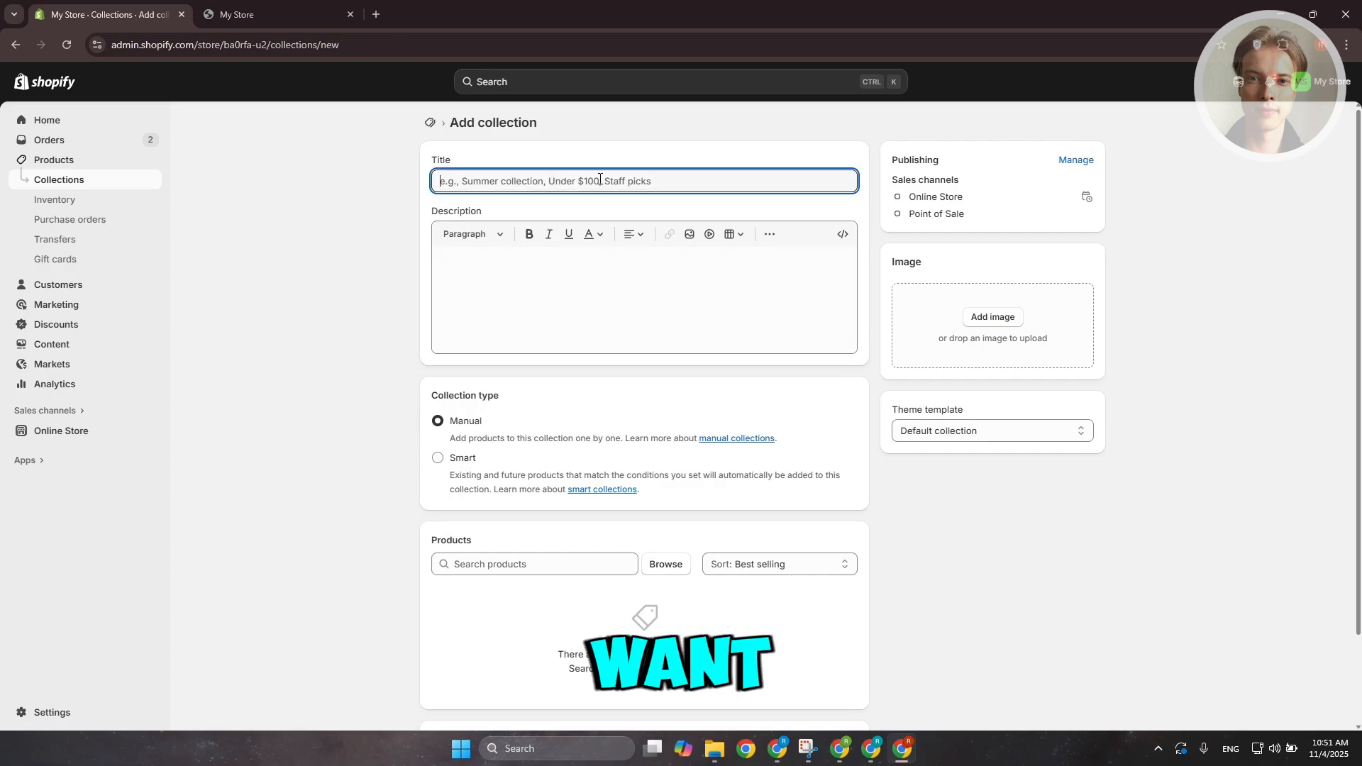
{"action": "type", "text": "Shirt Wool"}
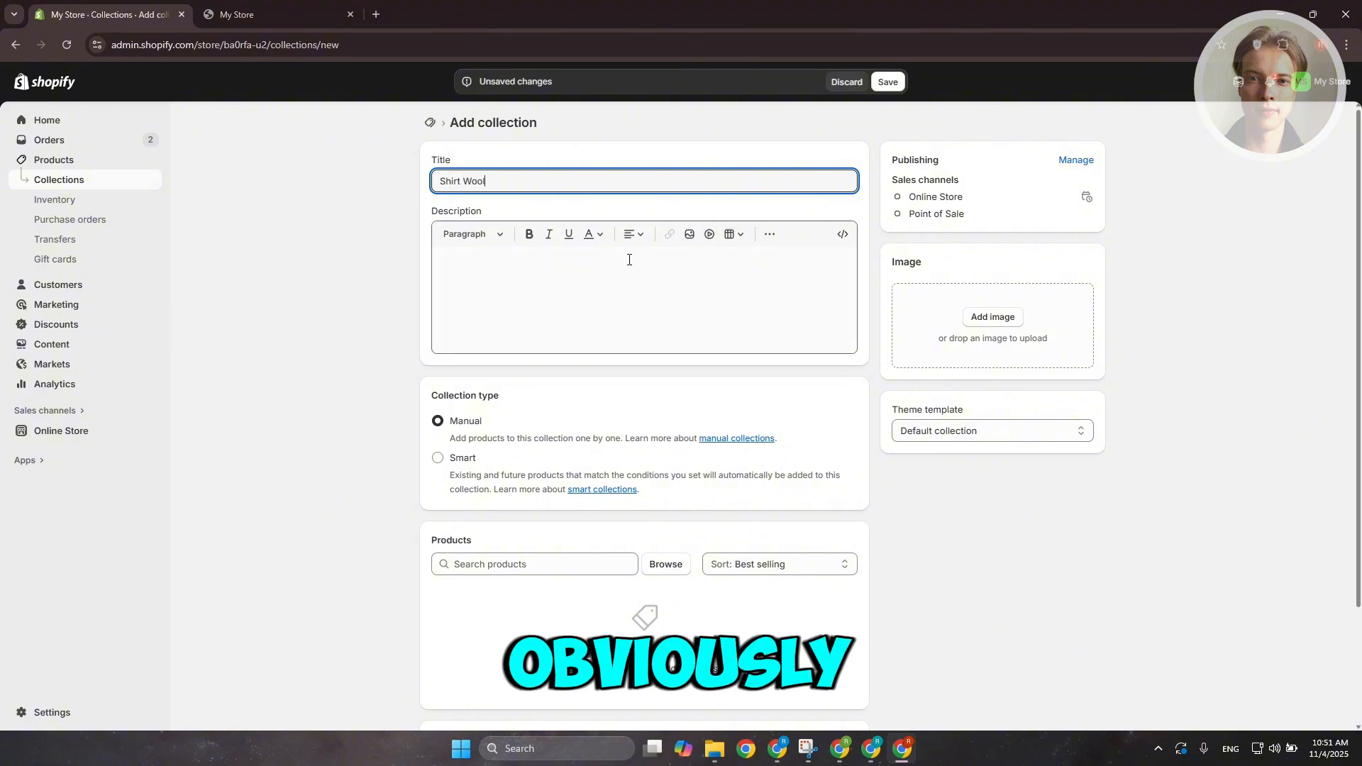
Make Shirt Wool a smart collection with the condition Tag is equal to shirt
{"action": "scroll", "coordinate": [330, 368], "scroll_direction": "down", "scroll_amount": 3}
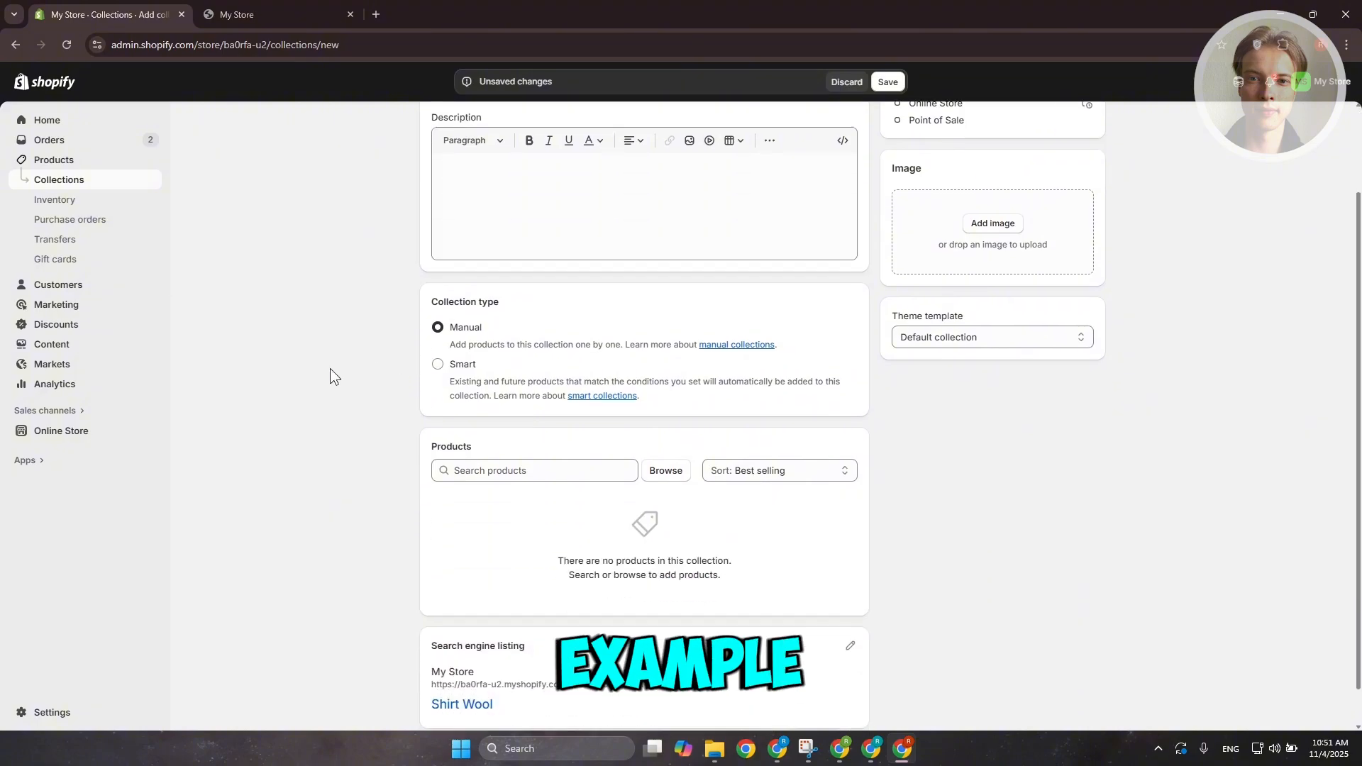
{"action": "left_click", "coordinate": [438, 316]}
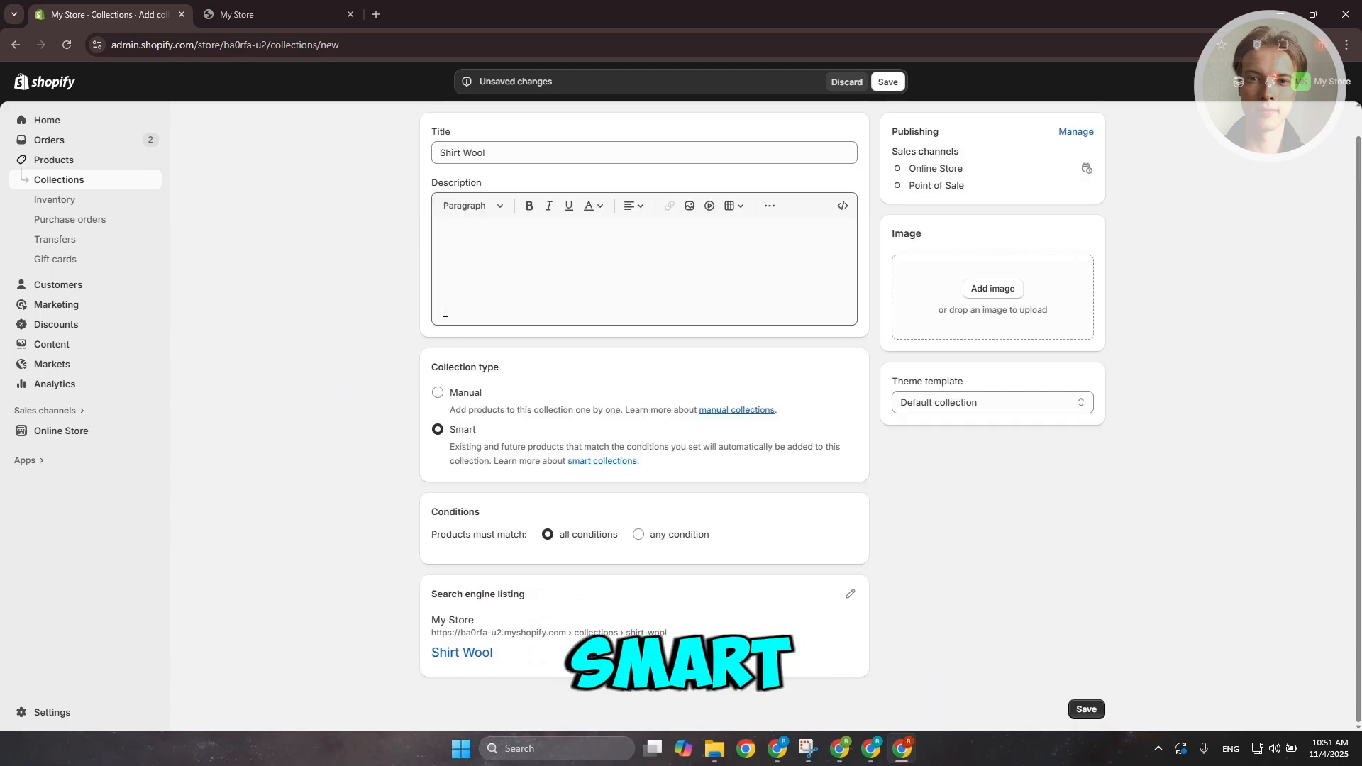
{"action": "left_click", "coordinate": [765, 513]}
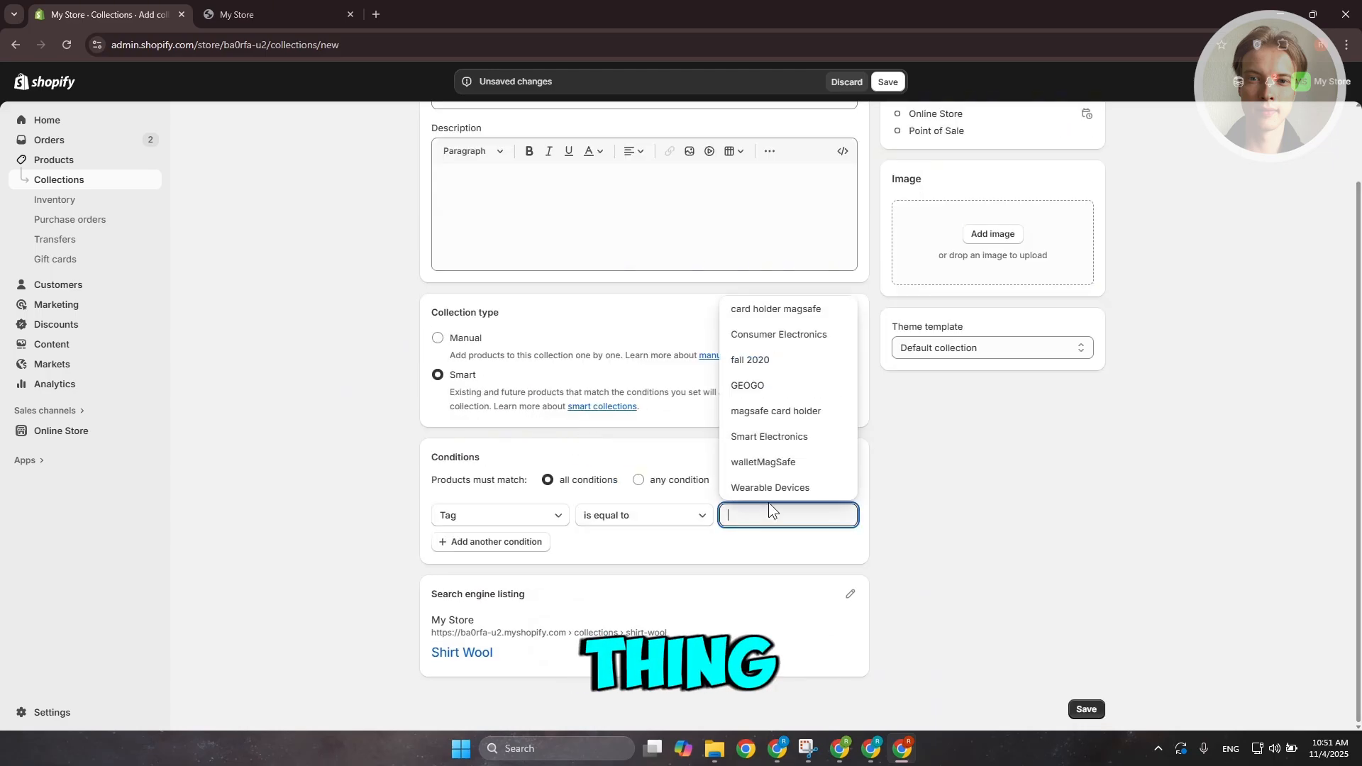
{"action": "type", "text": "shirt"}
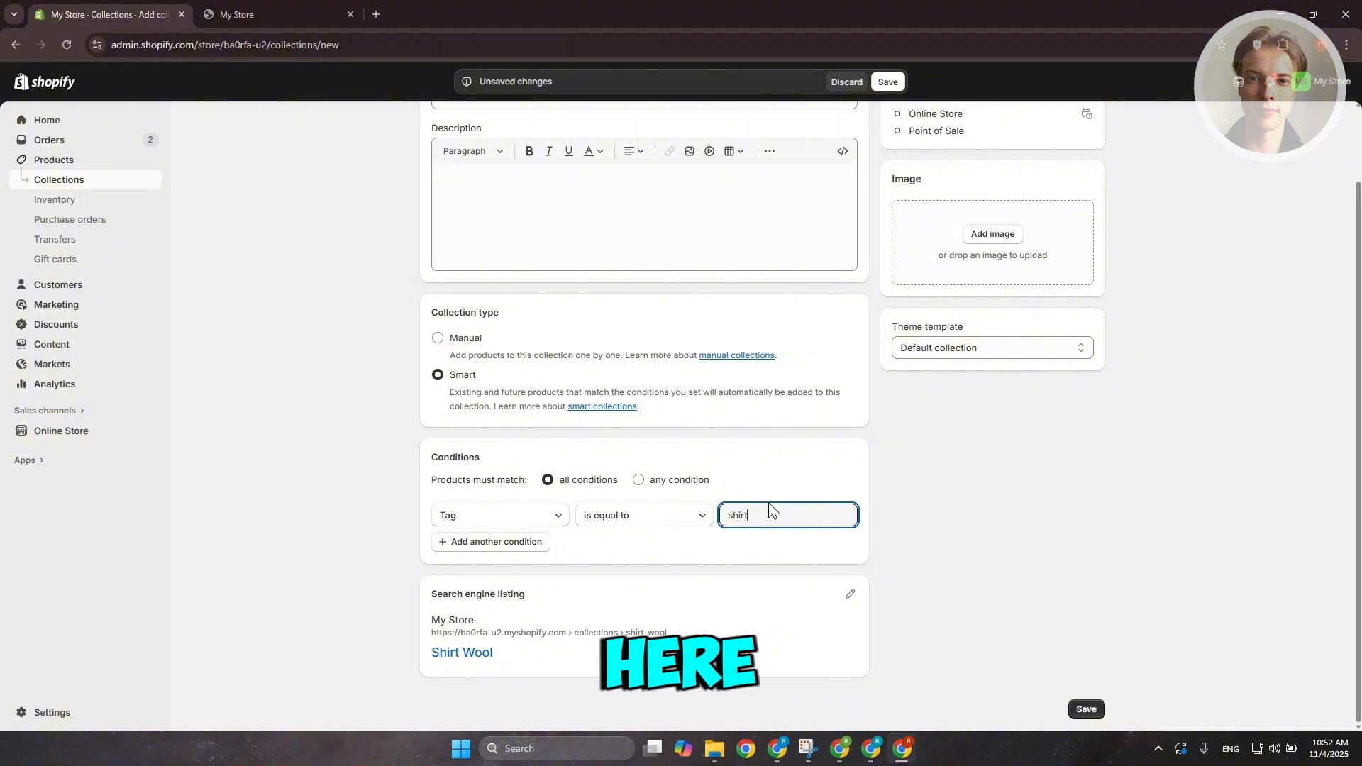
Add a second condition Tag is equal to wool, keeping products required to match all conditions
{"action": "left_click", "coordinate": [501, 544]}
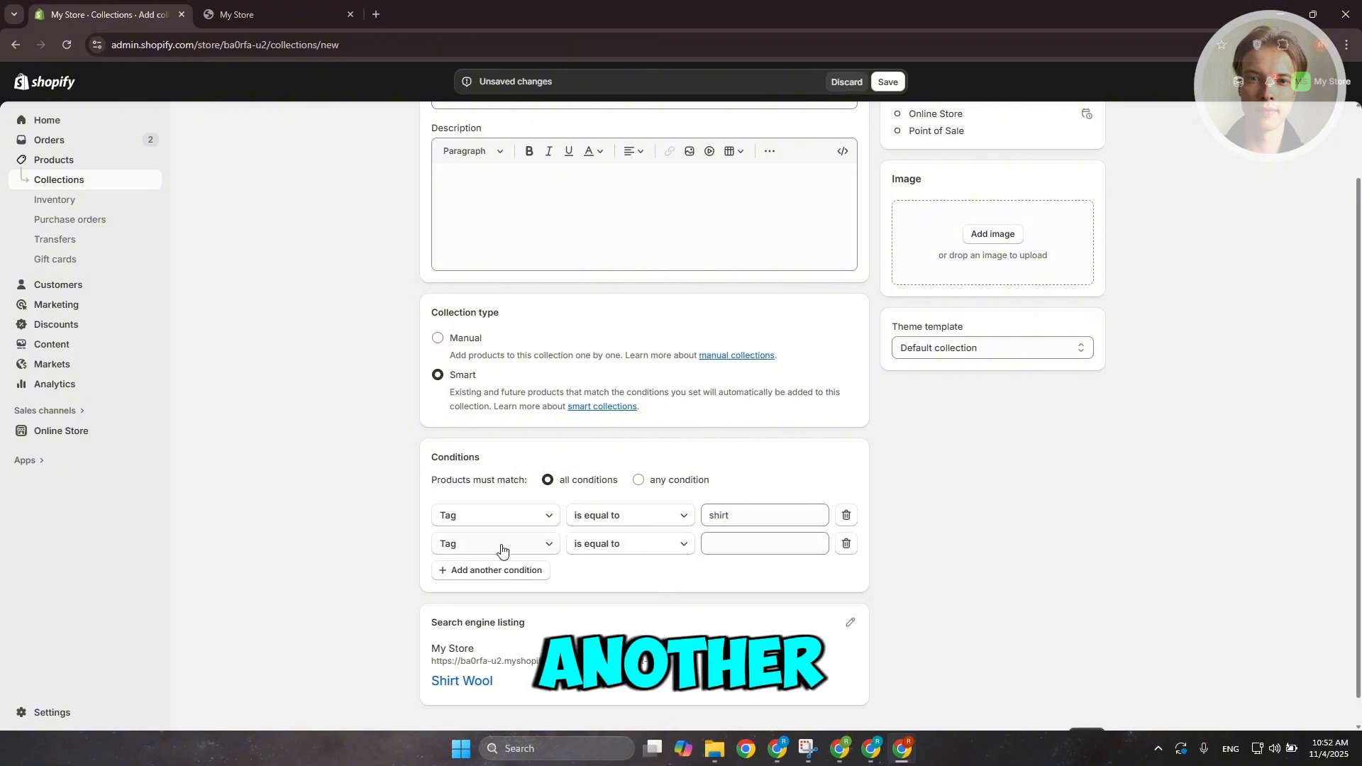
{"action": "left_click", "coordinate": [535, 547]}
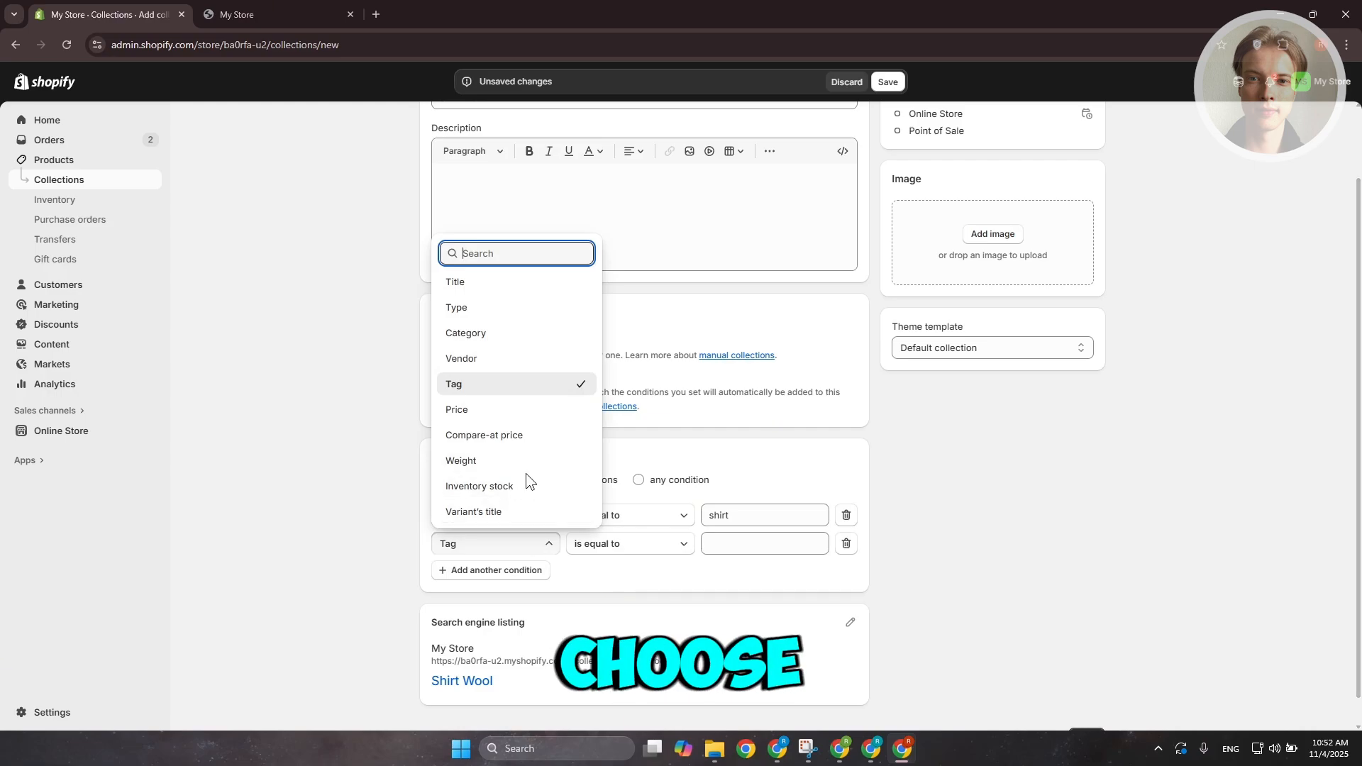
{"action": "left_click", "coordinate": [511, 385]}
{"action": "left_click", "coordinate": [780, 543]}
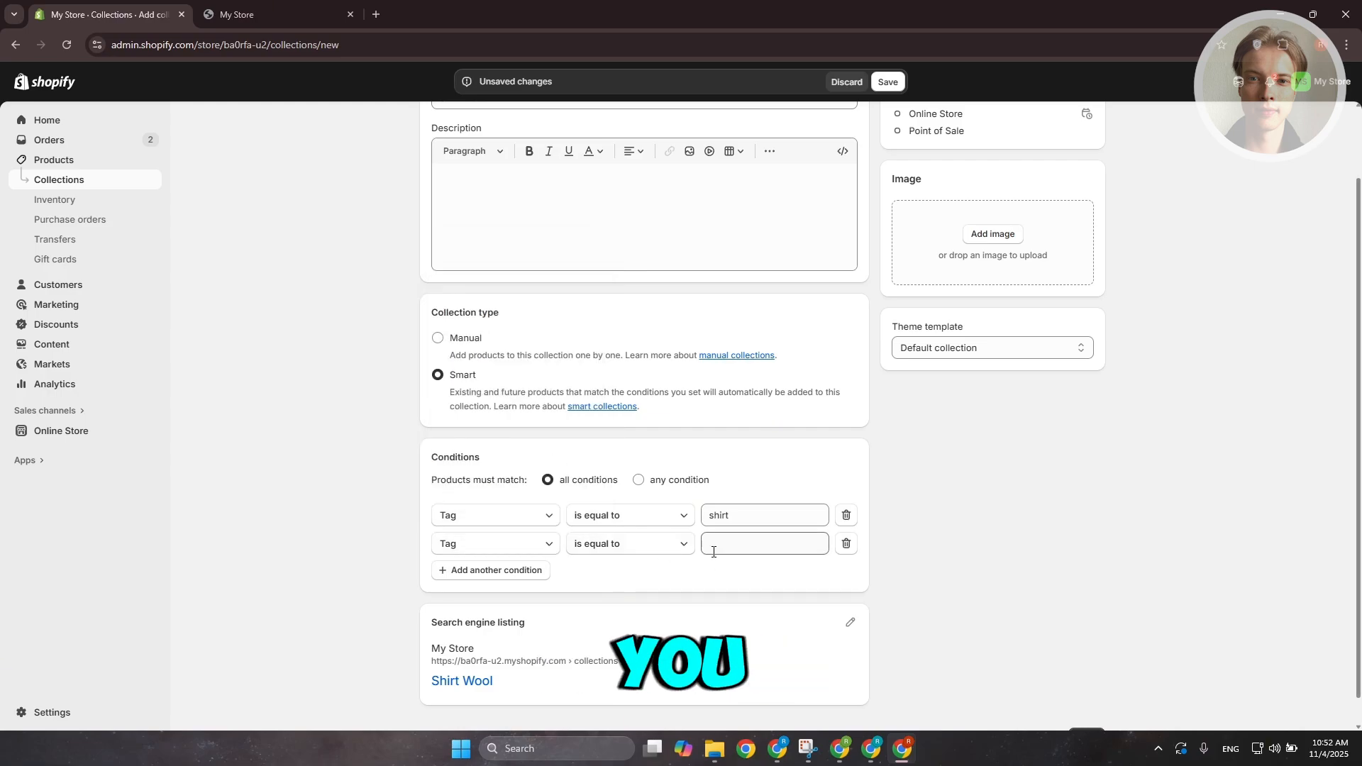
{"action": "type", "text": "wool"}
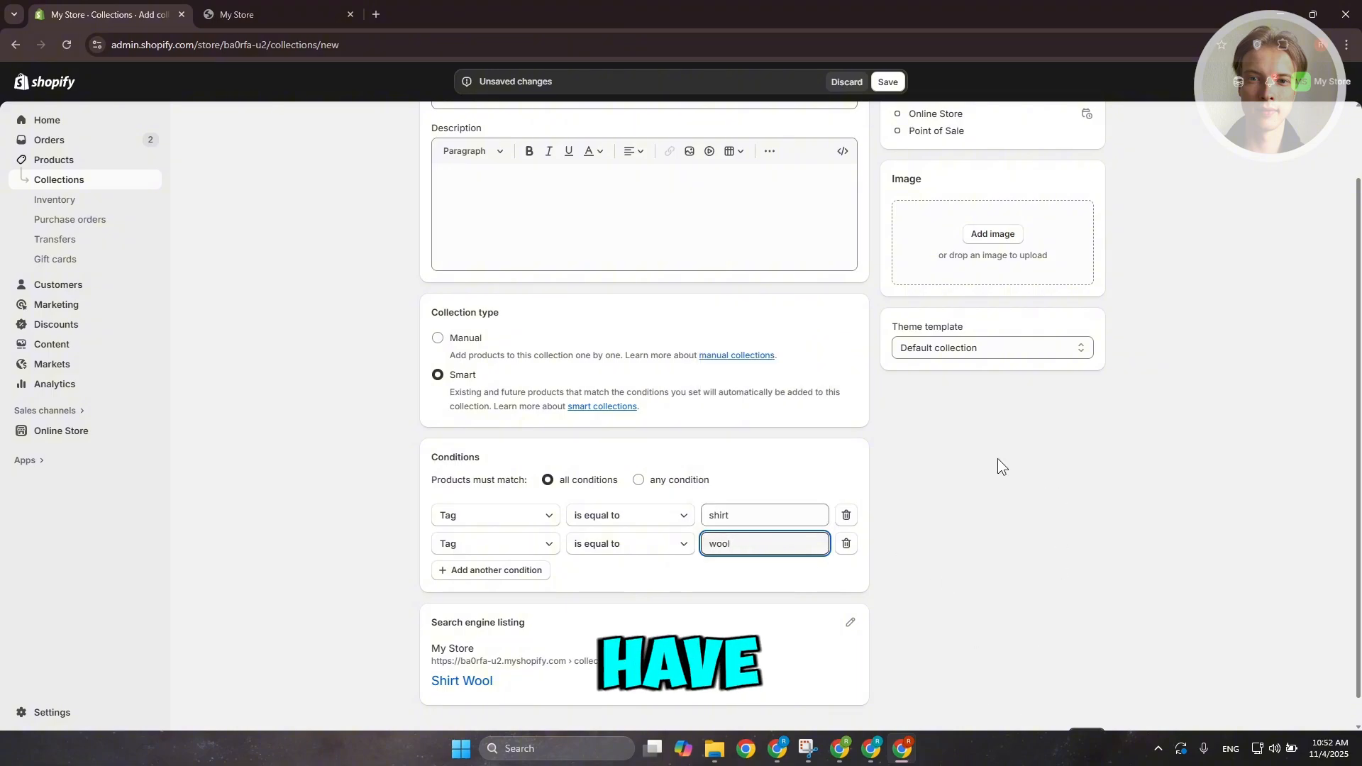
Save the Shirt Wool collection
{"action": "left_click", "coordinate": [1085, 439]}
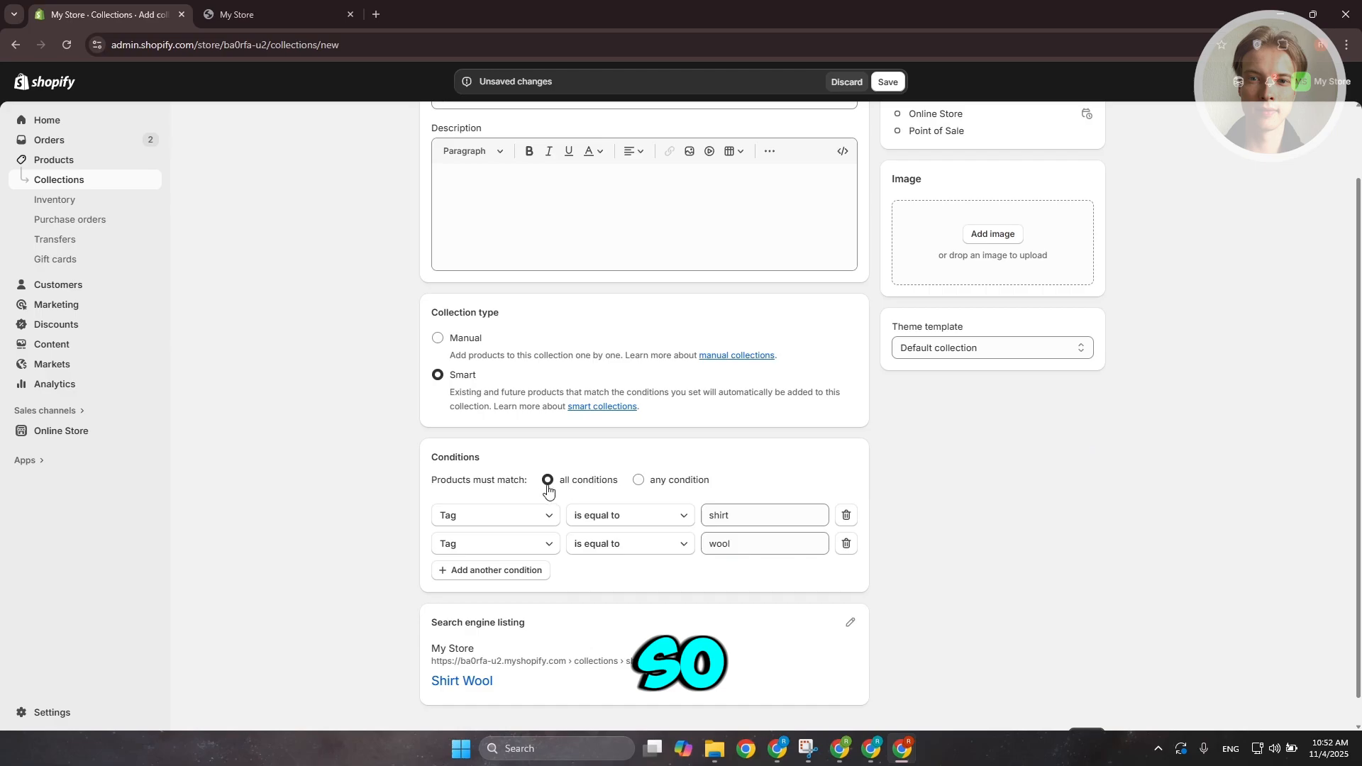
{"action": "left_click_drag", "start_coordinate": [433, 479], "coordinate": [512, 475]}
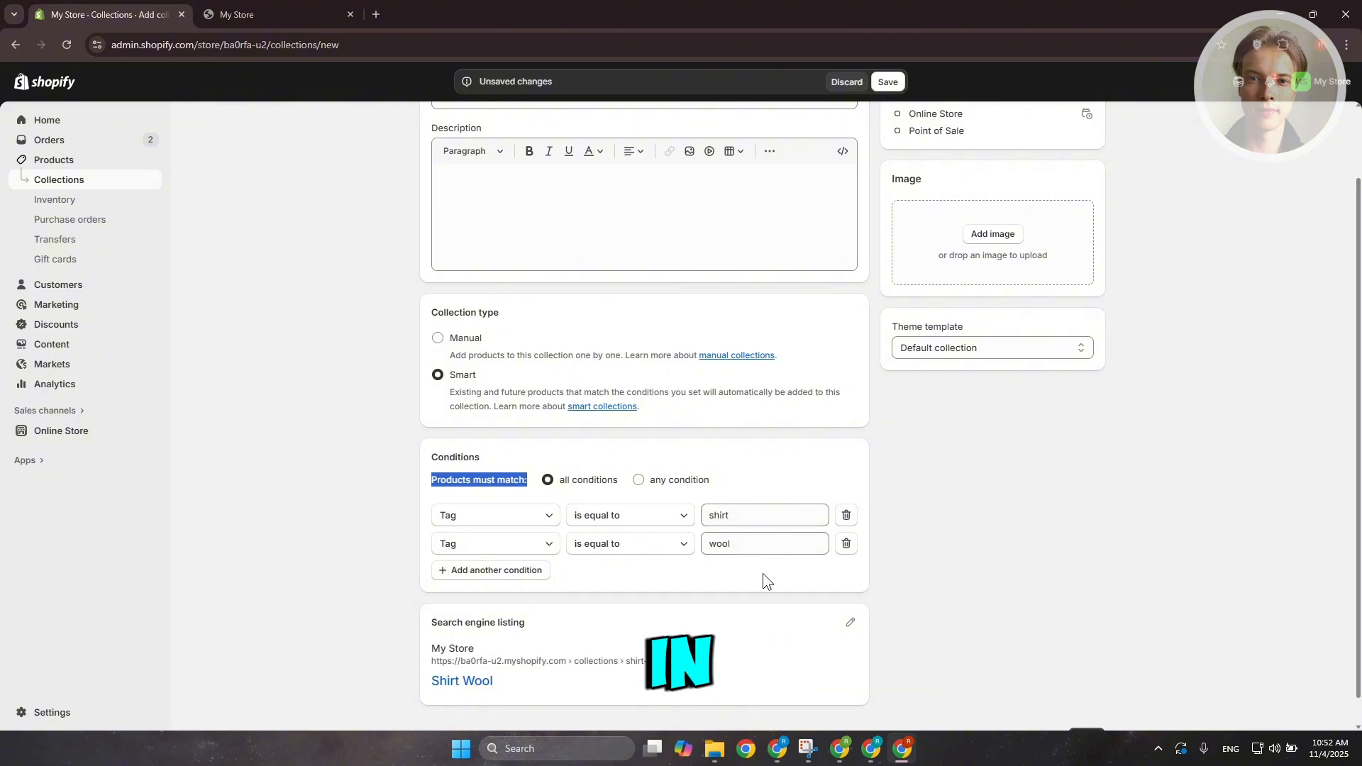
{"action": "scroll", "coordinate": [987, 383], "scroll_direction": "up", "scroll_amount": 2}
{"action": "scroll", "coordinate": [678, 298], "scroll_direction": "down", "scroll_amount": 3}
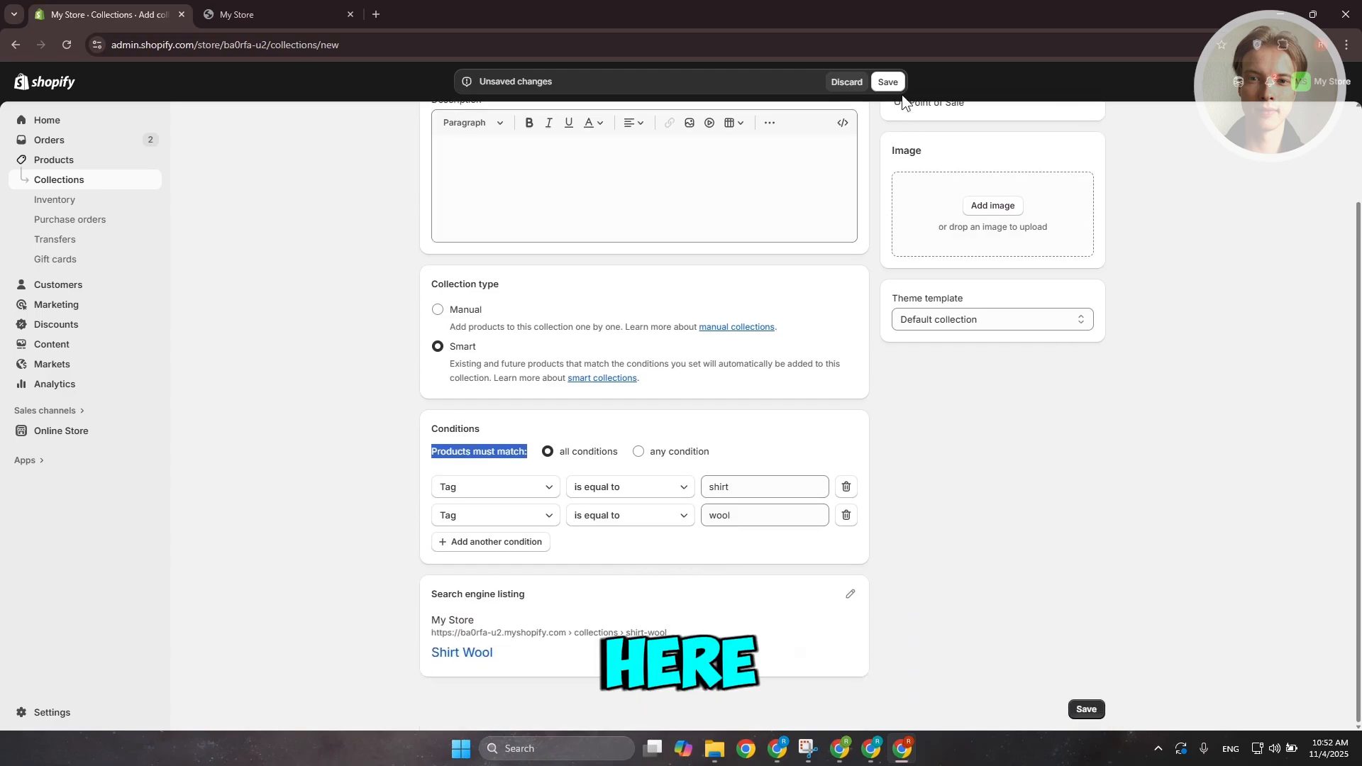
{"action": "left_click", "coordinate": [888, 81]}
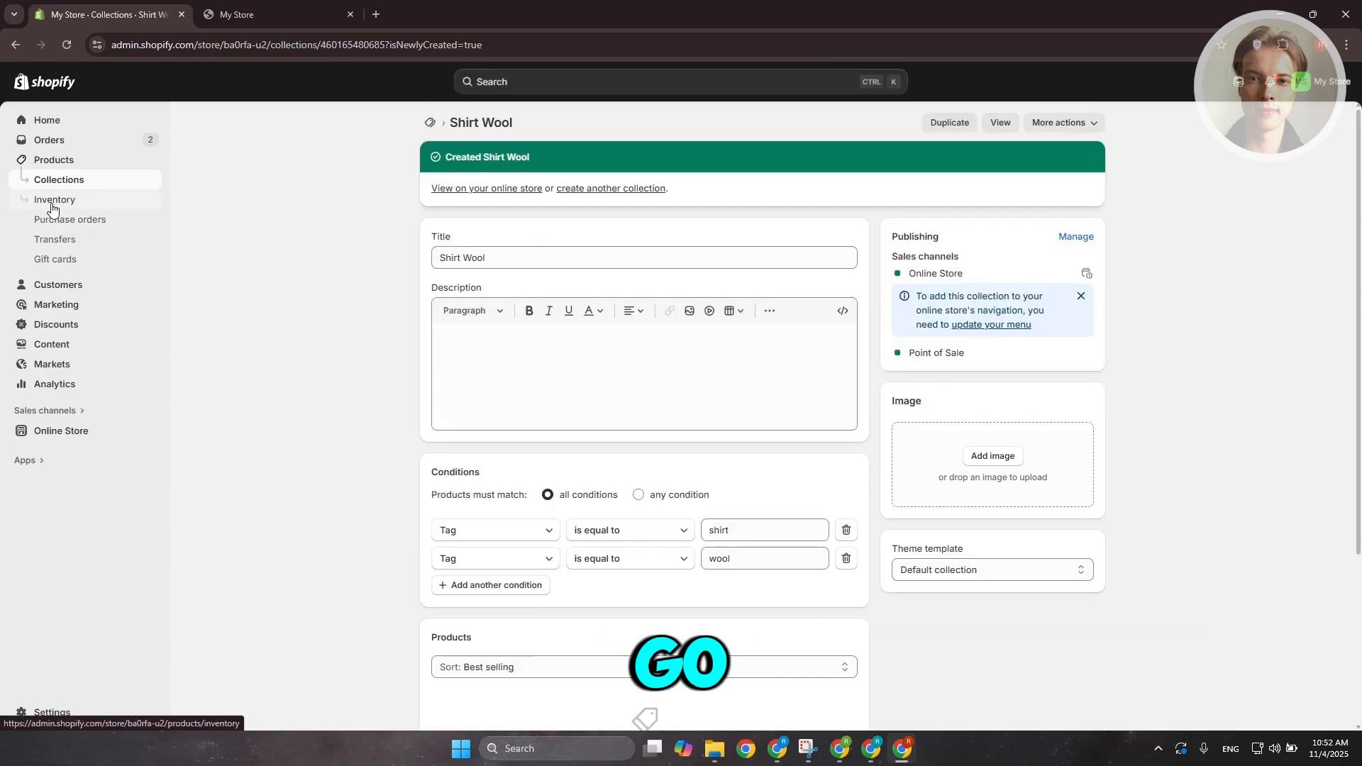
Open the Shirts product, add the tag shirt to it, and save the product
{"action": "left_click", "coordinate": [66, 163]}
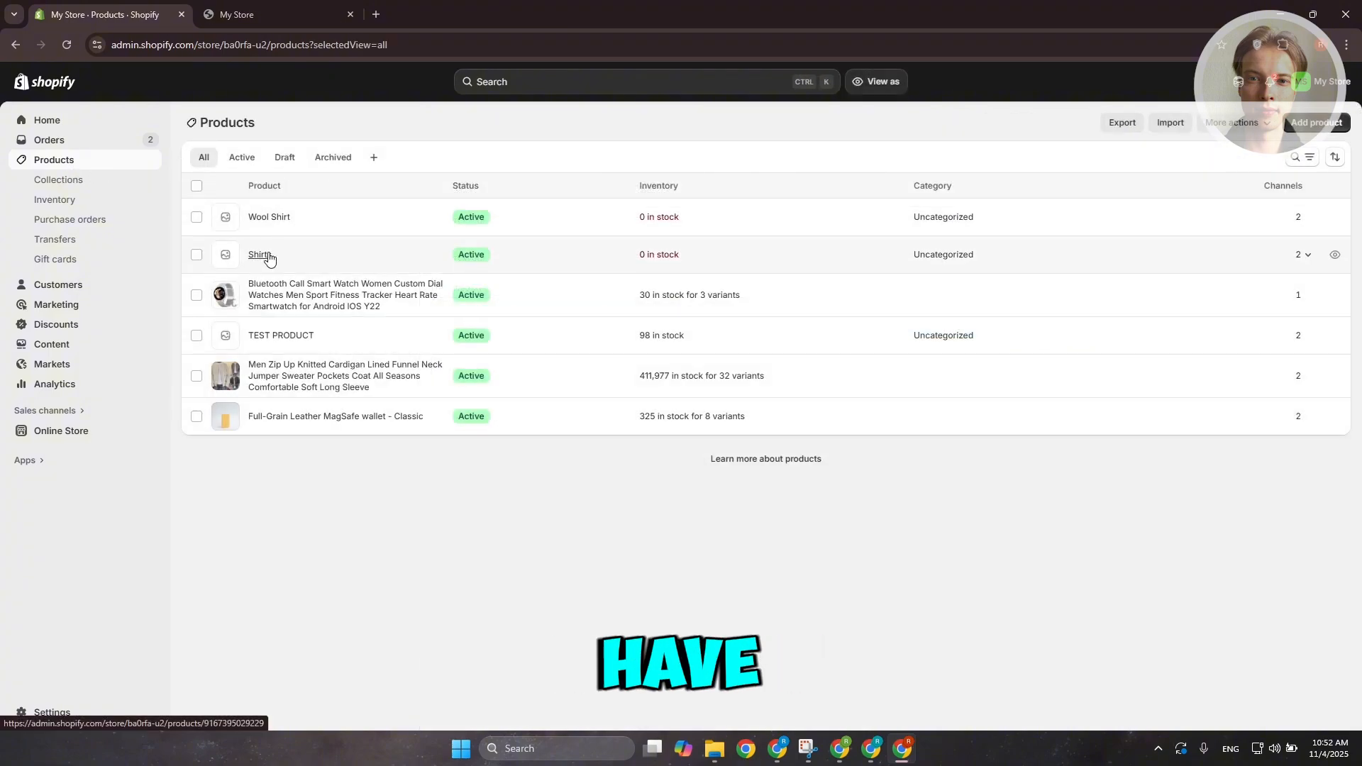
{"action": "left_click", "coordinate": [261, 257]}
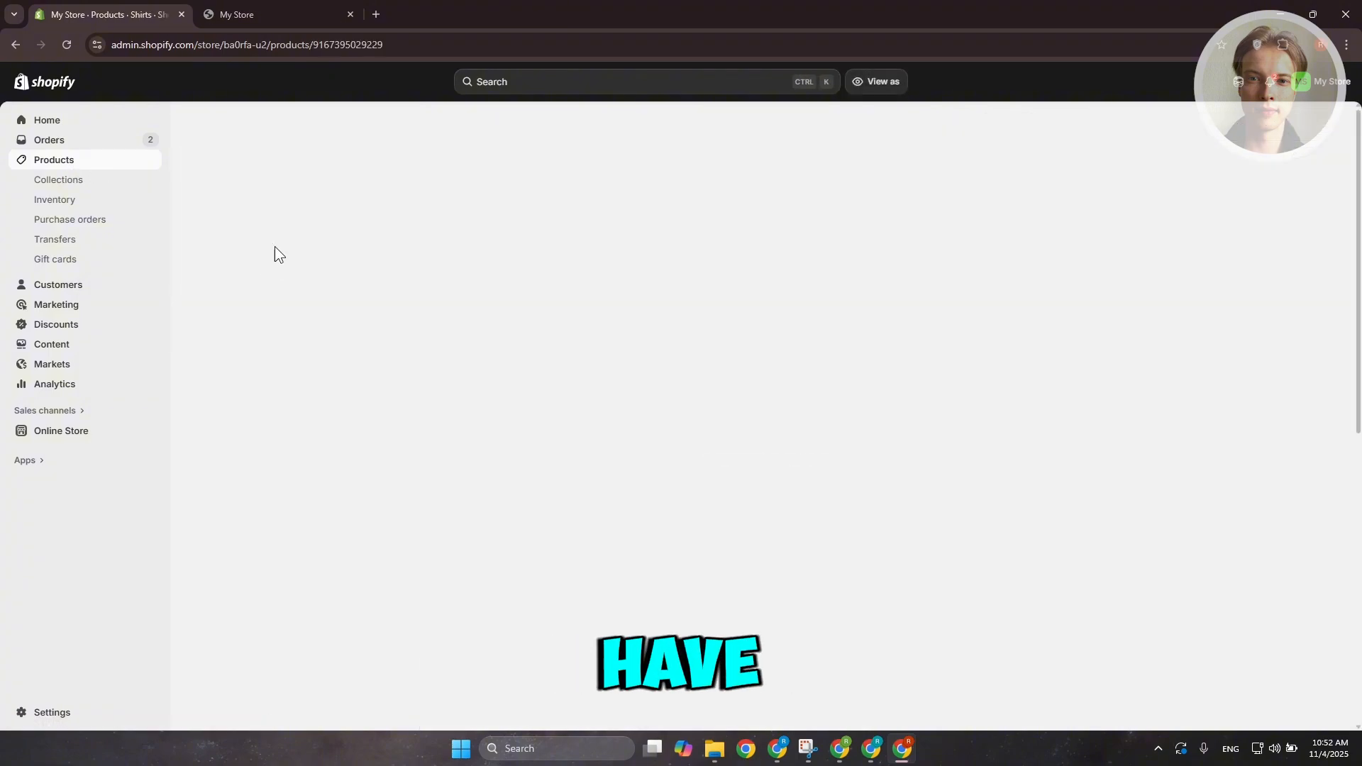
{"action": "scroll", "coordinate": [1174, 448], "scroll_direction": "down", "scroll_amount": 2}
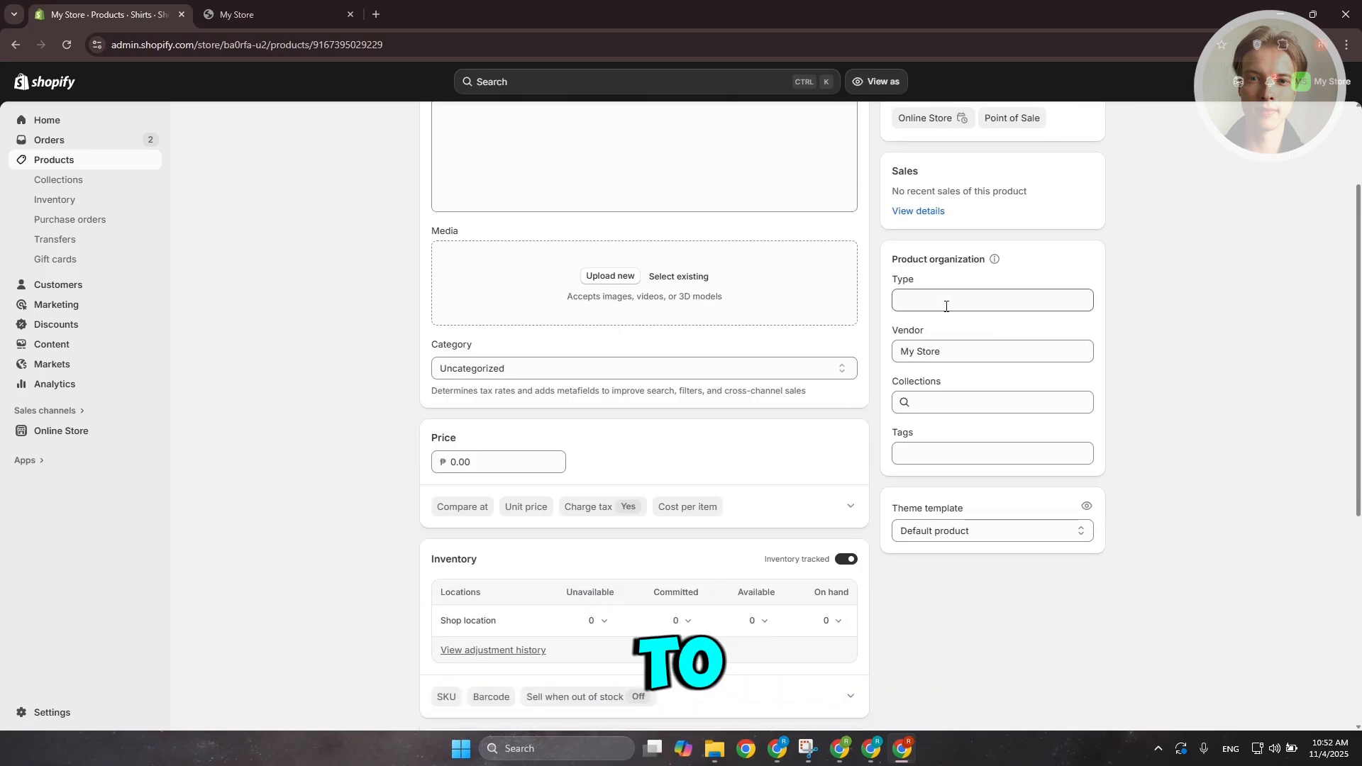
{"action": "left_click", "coordinate": [941, 454]}
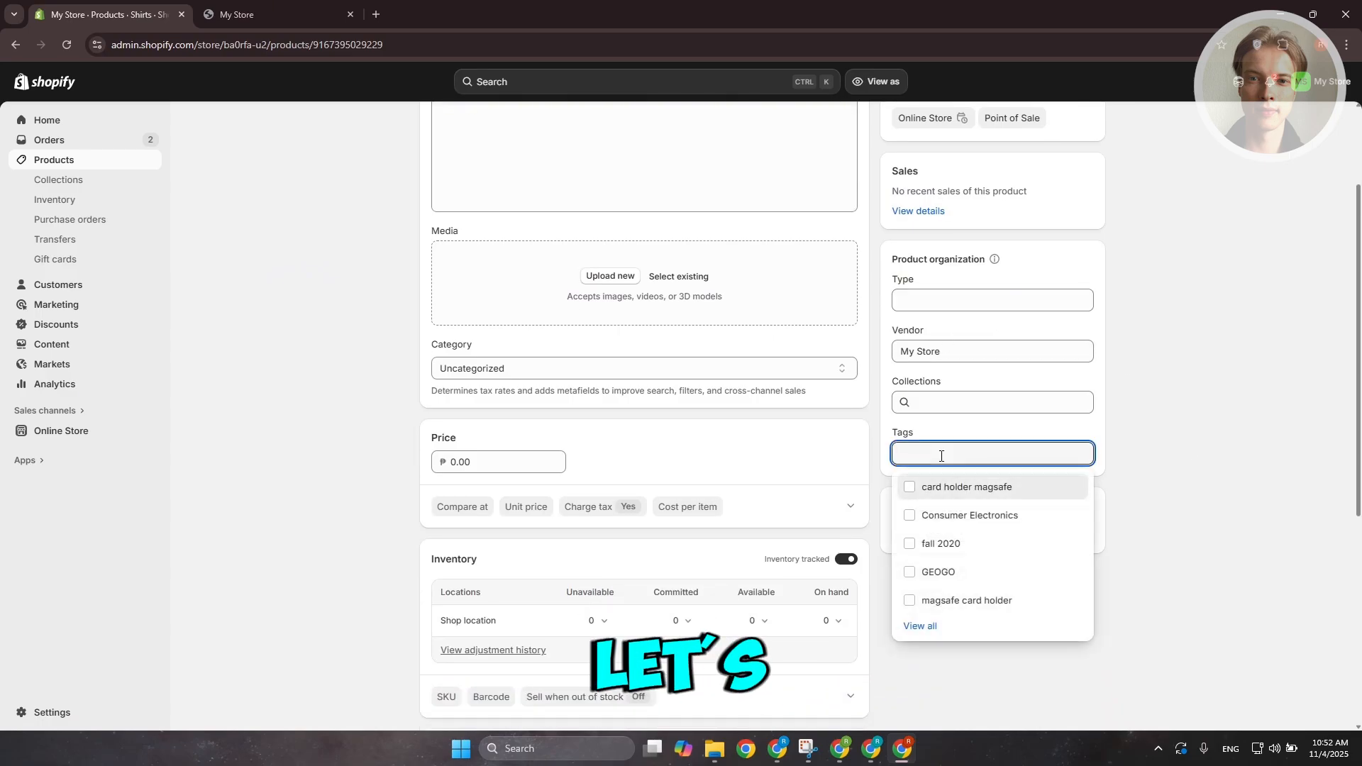
{"action": "type", "text": "shirt"}
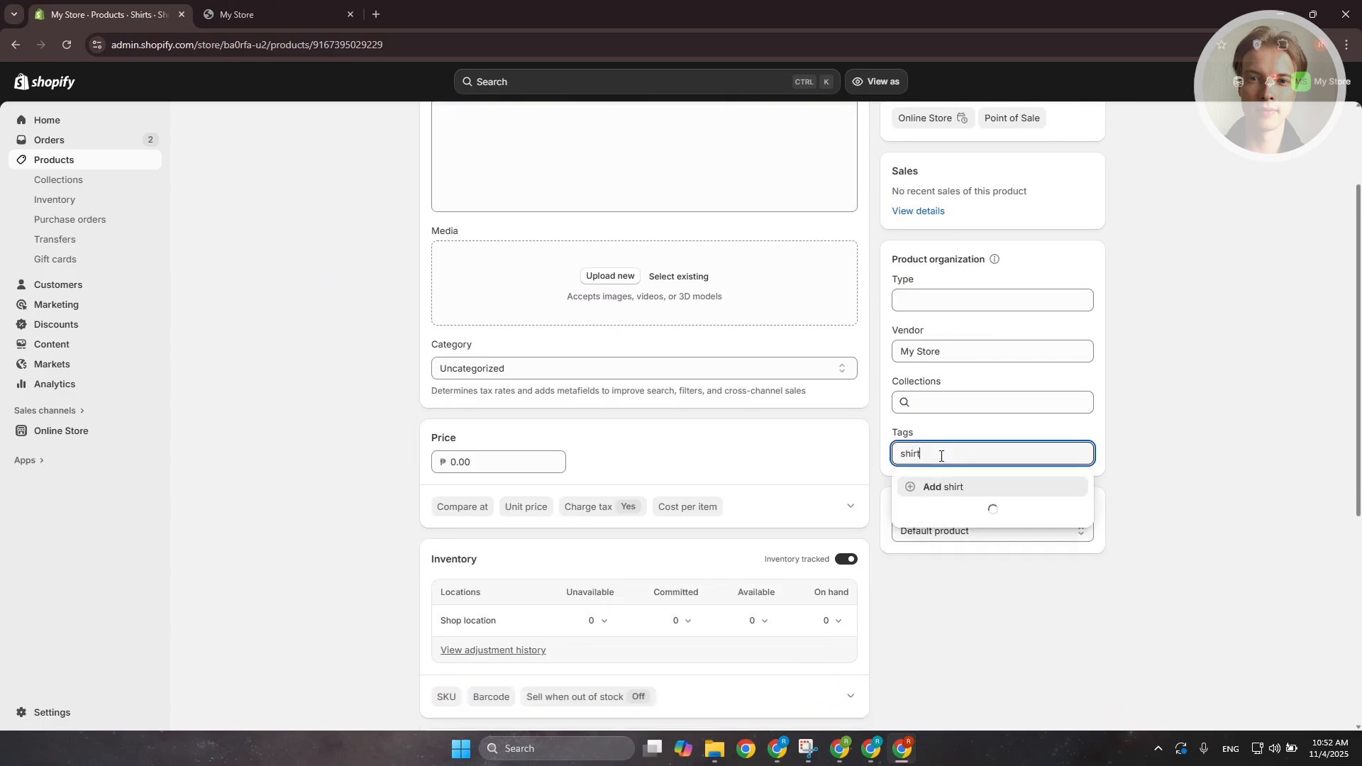
{"action": "left_click", "coordinate": [949, 488]}
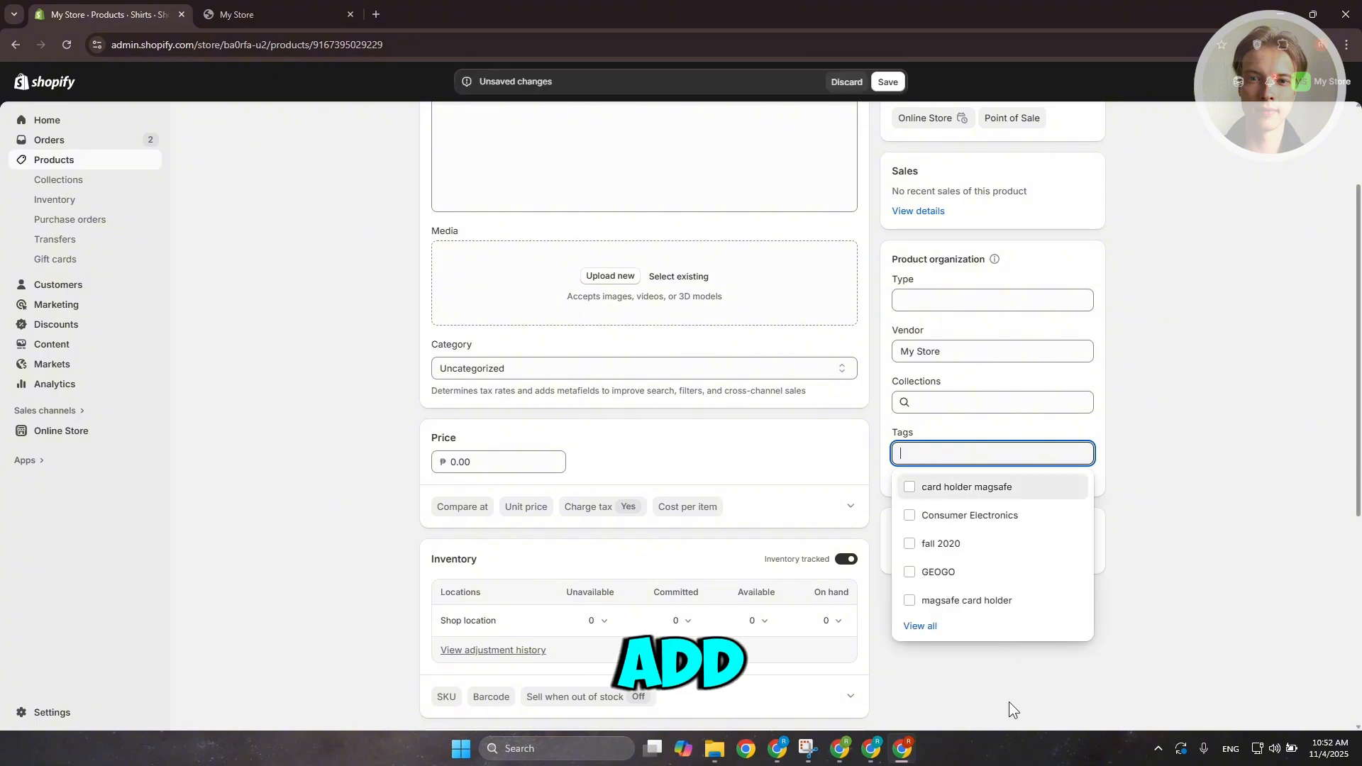
{"action": "left_click", "coordinate": [1002, 696]}
{"action": "scroll", "coordinate": [756, 288], "scroll_direction": "up", "scroll_amount": 2}
{"action": "scroll", "coordinate": [756, 289], "scroll_direction": "up", "scroll_amount": 1}
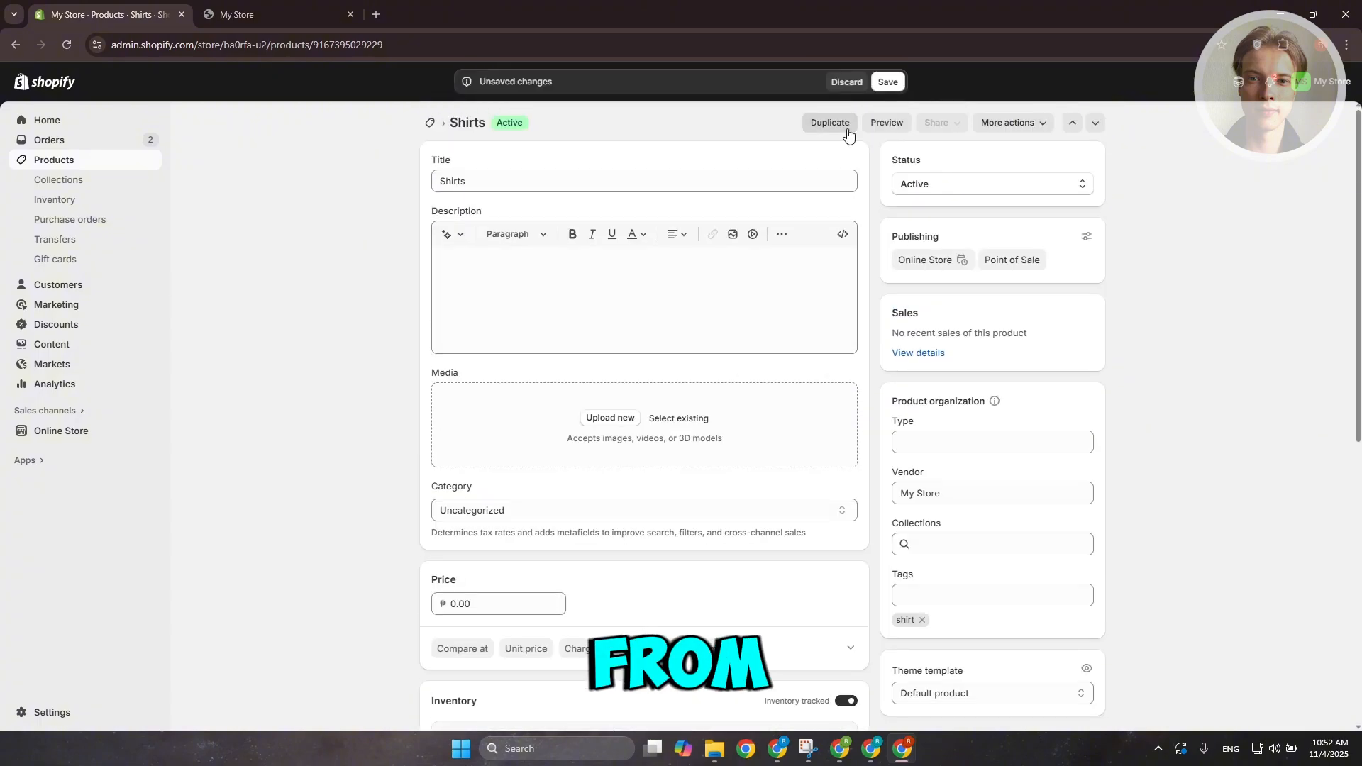
{"action": "left_click", "coordinate": [890, 82]}
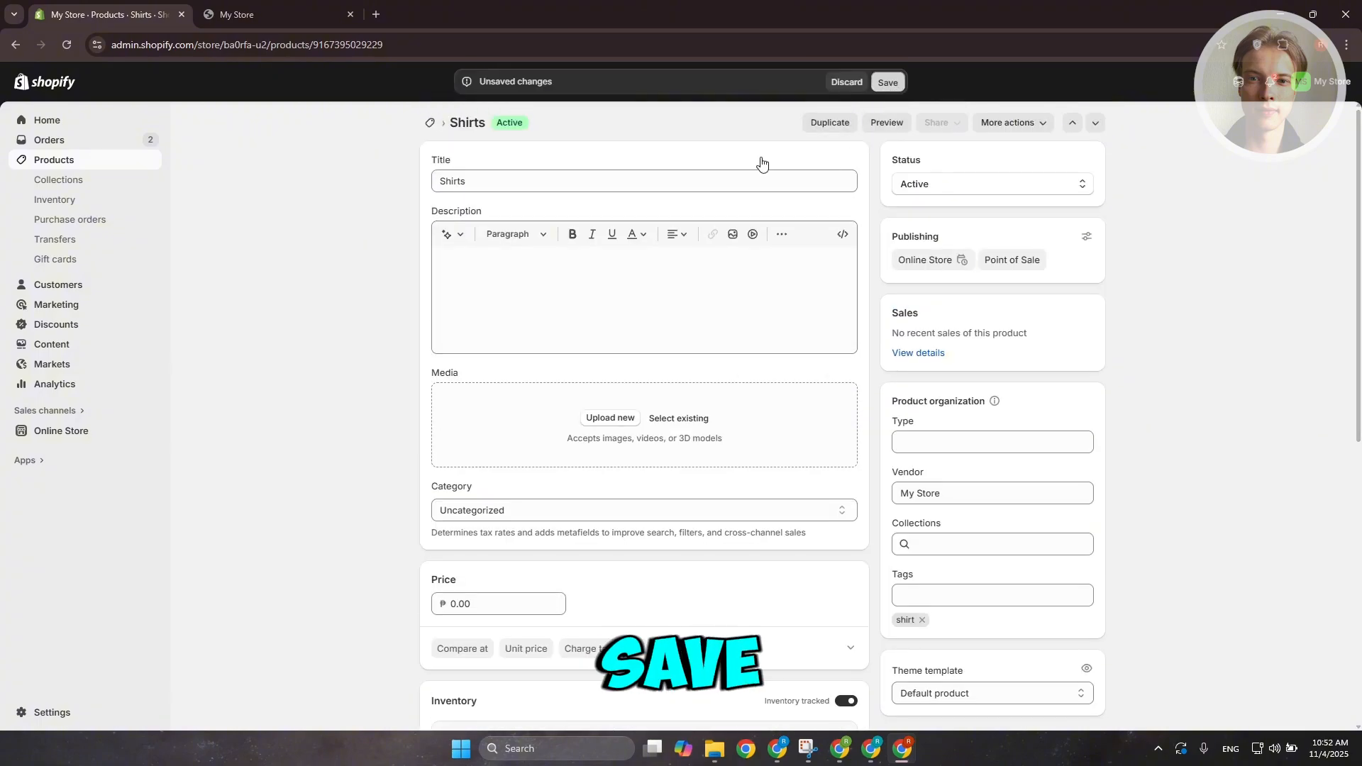
Open the Wool Shirt product and add the tag shirt to it
{"action": "left_click", "coordinate": [50, 166]}
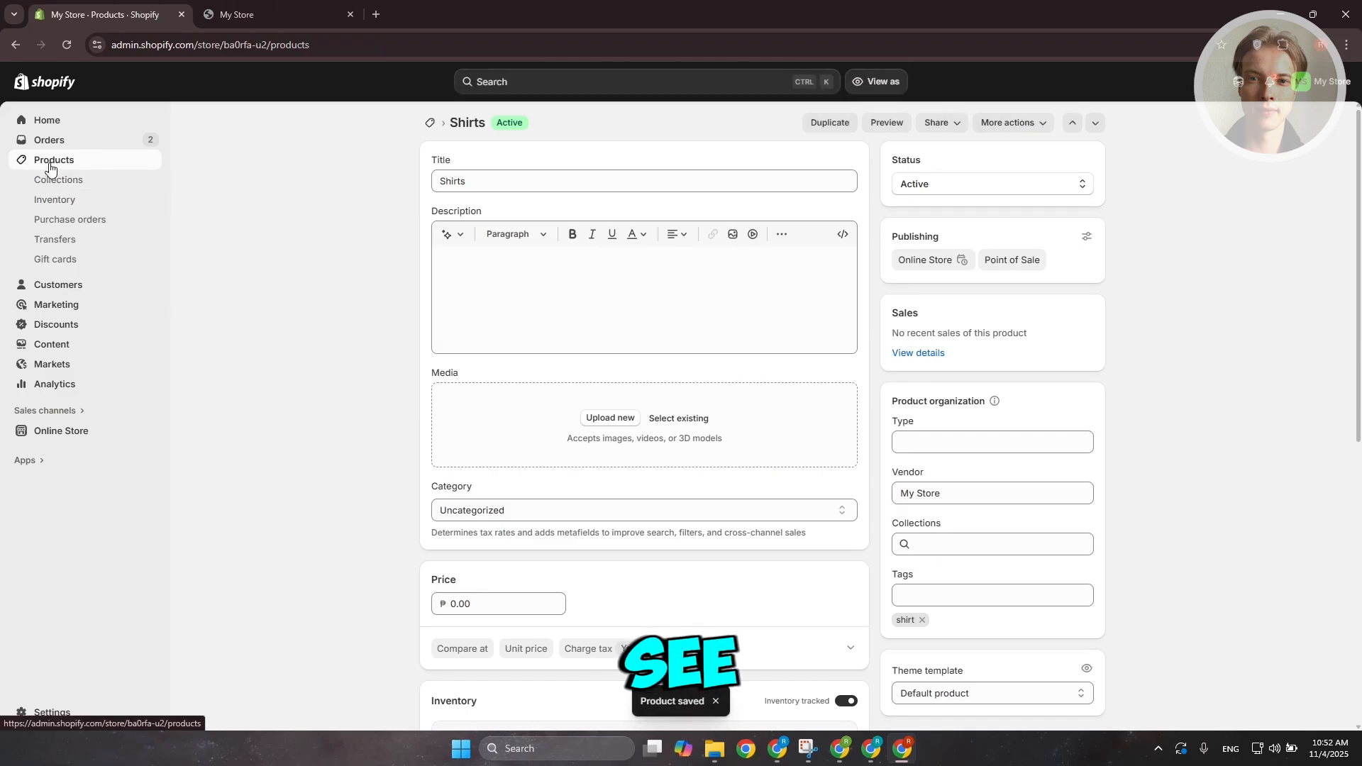
{"action": "left_click", "coordinate": [268, 217]}
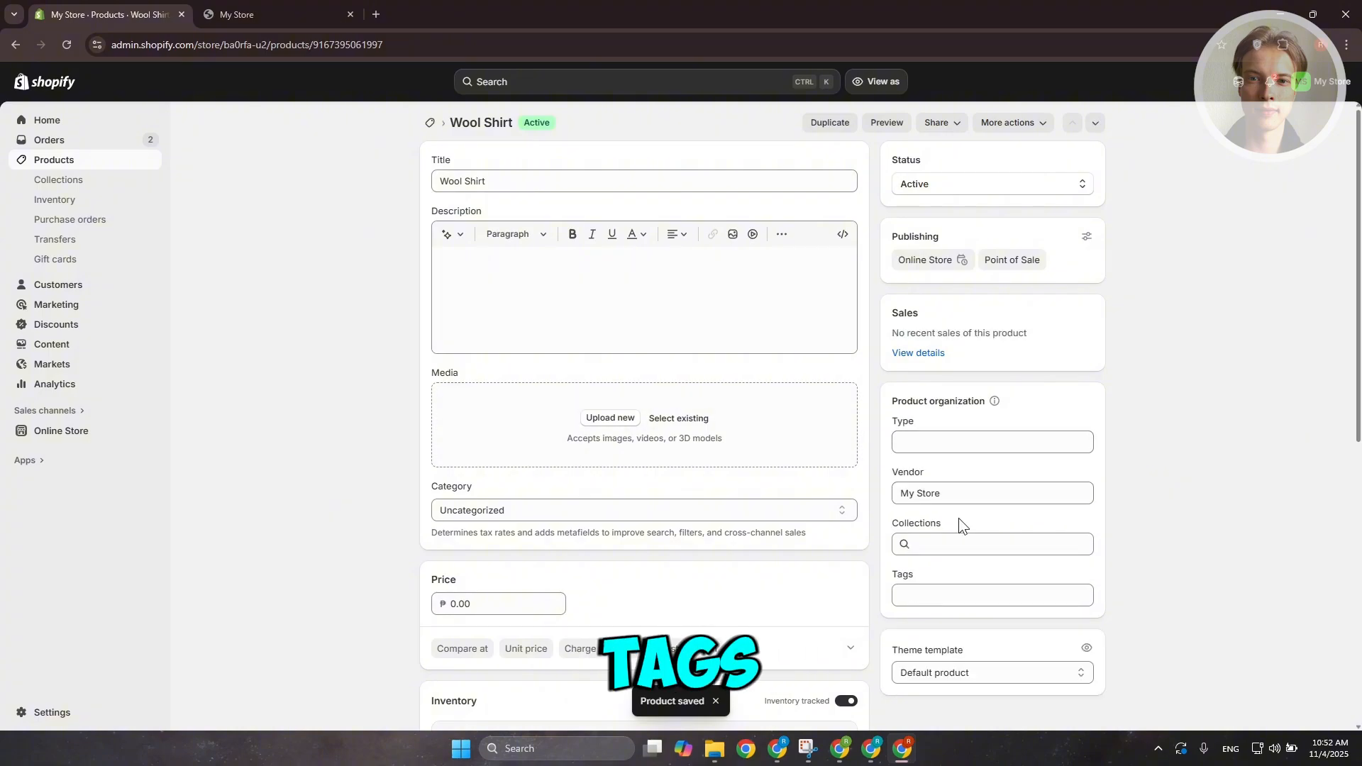
{"action": "left_click", "coordinate": [990, 593]}
{"action": "type", "text": "shirt"}
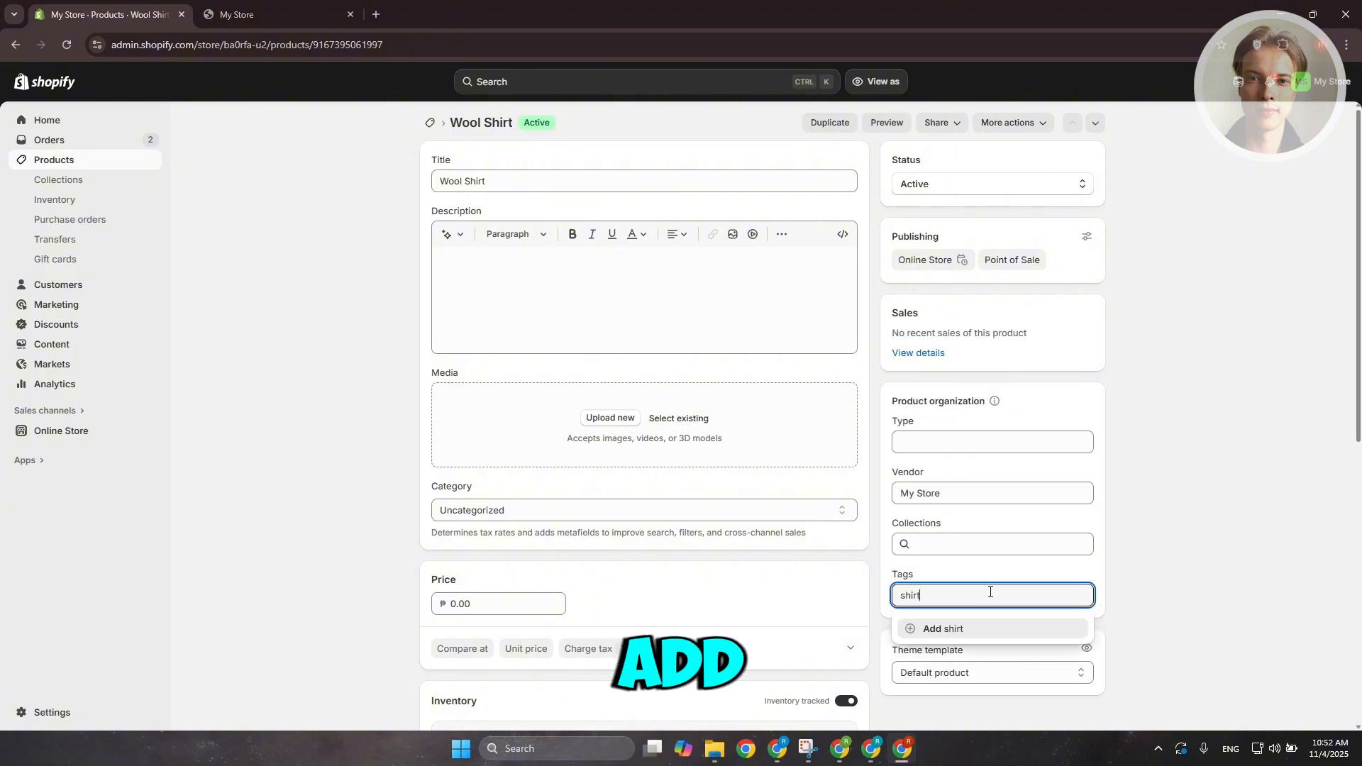
{"action": "left_click", "coordinate": [946, 631]}
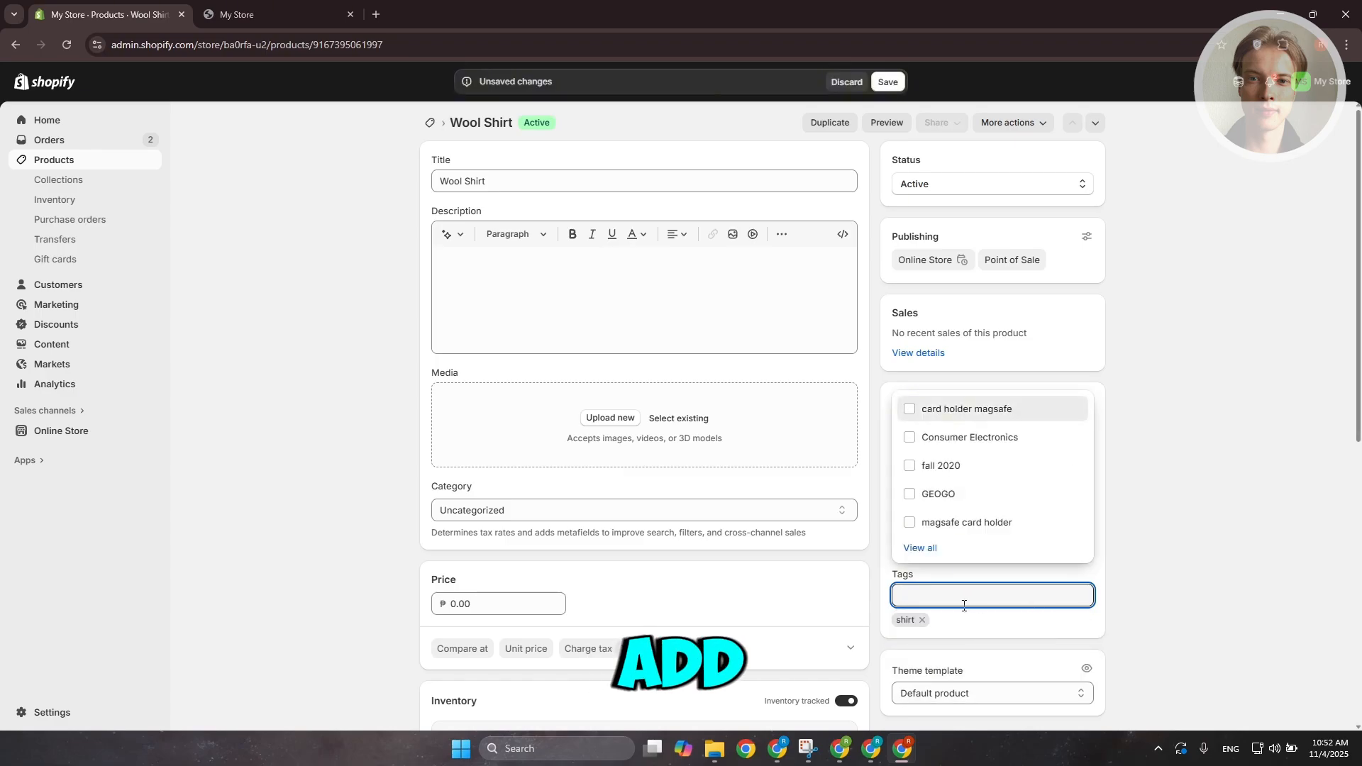
Add the tag wool to the Wool Shirt product and save the product
{"action": "type", "text": "wool"}
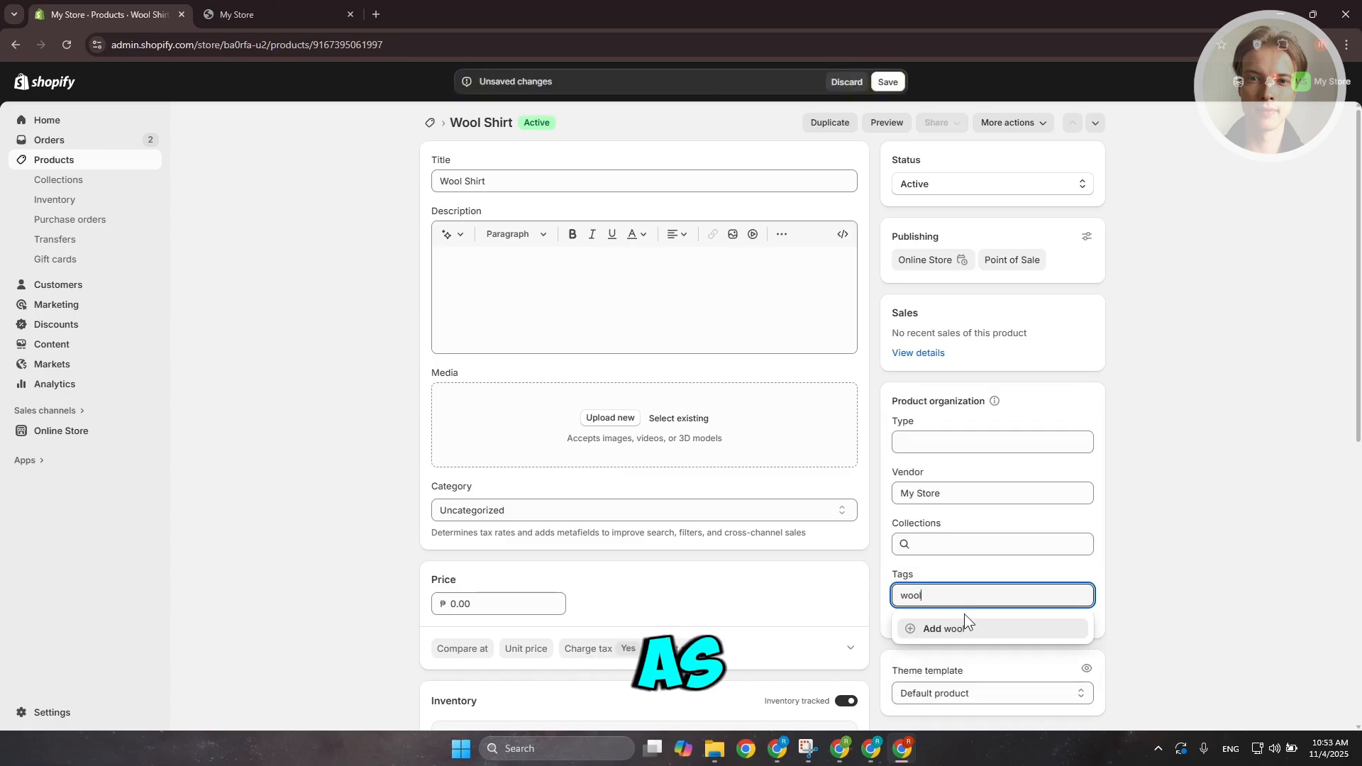
{"action": "left_click", "coordinate": [962, 628]}
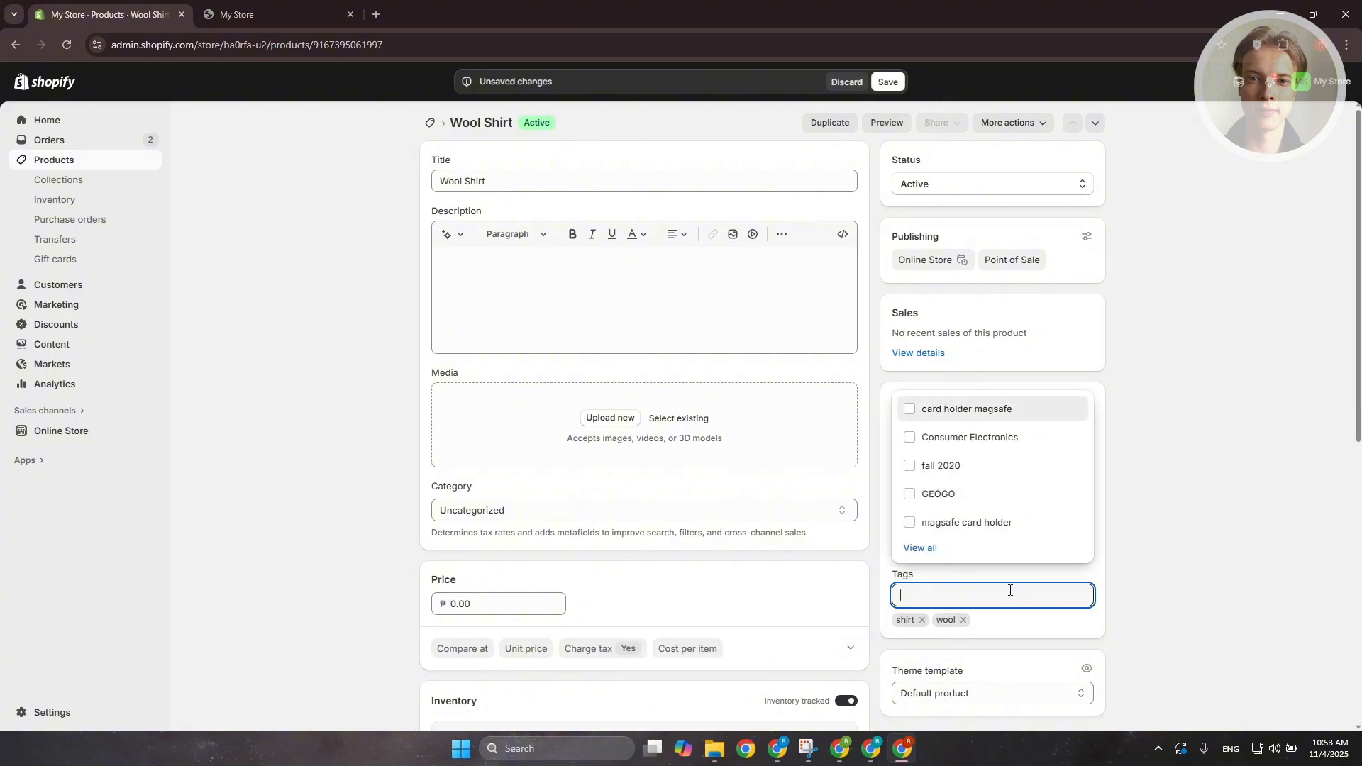
{"action": "left_click", "coordinate": [1165, 588]}
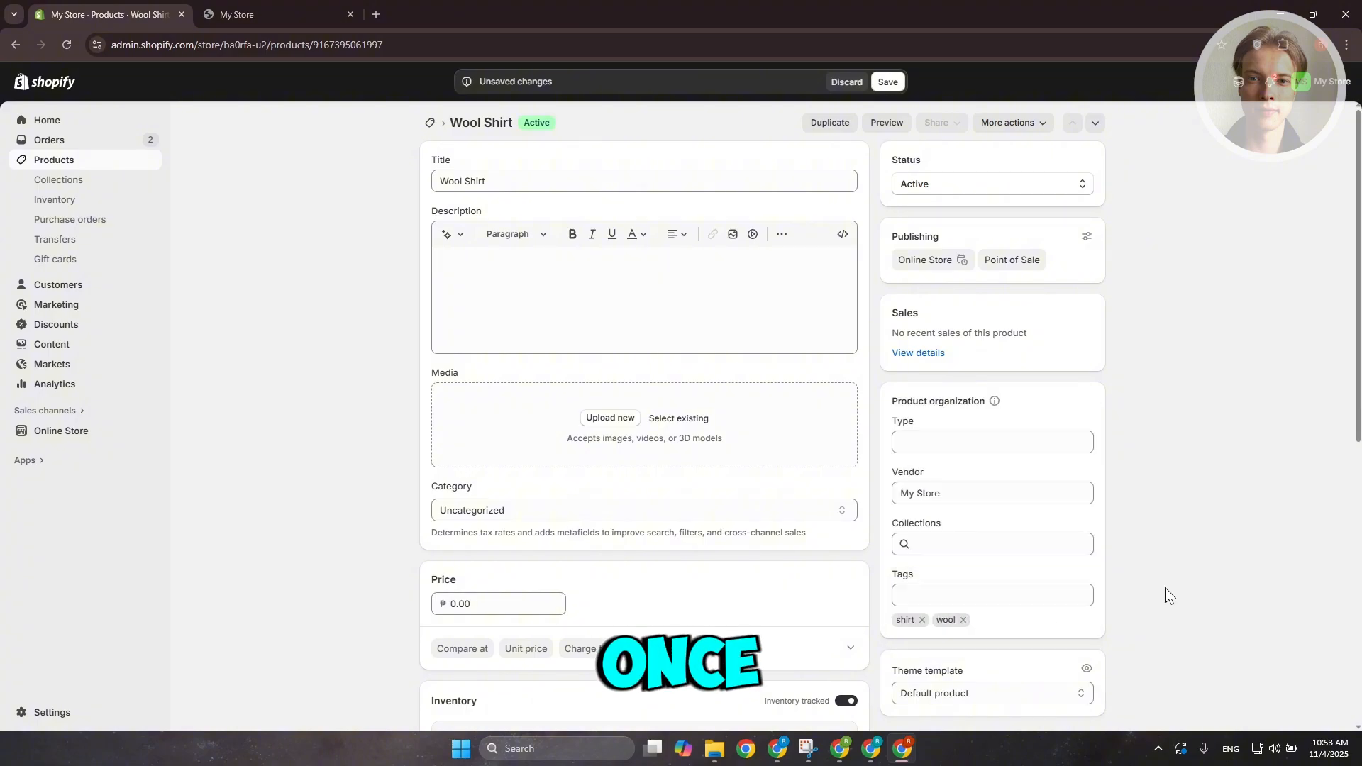
{"action": "left_click", "coordinate": [891, 82]}
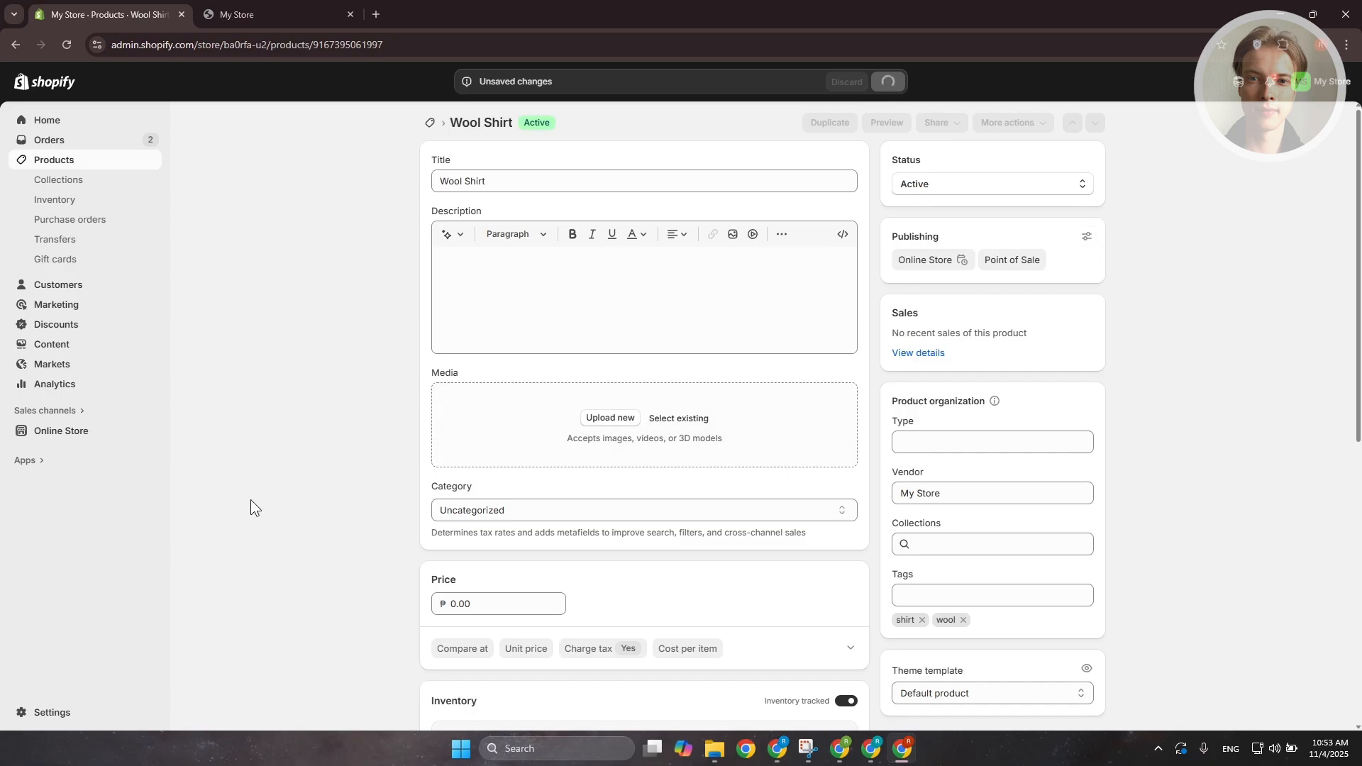
Open the Shirt Wool collection and review its conditions and product list
{"action": "left_click", "coordinate": [71, 187]}
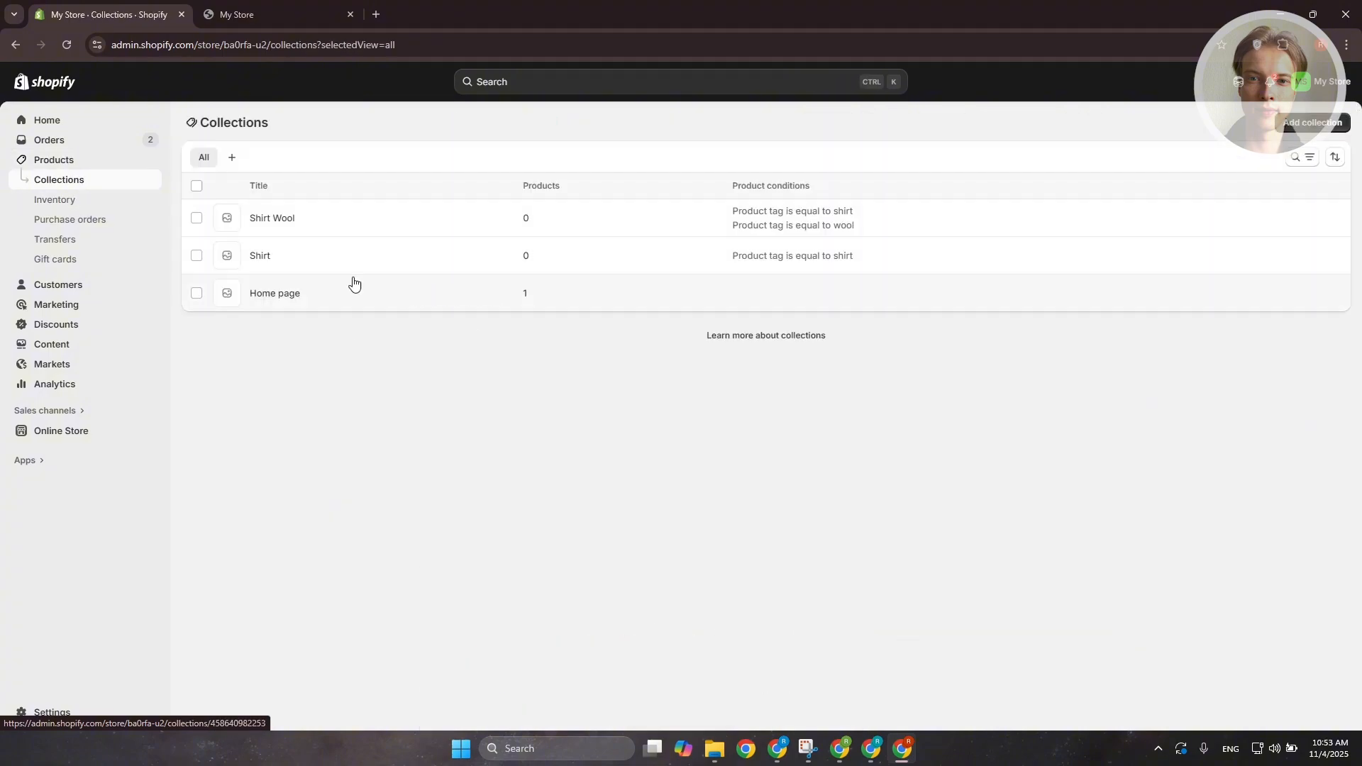
{"action": "left_click", "coordinate": [281, 218]}
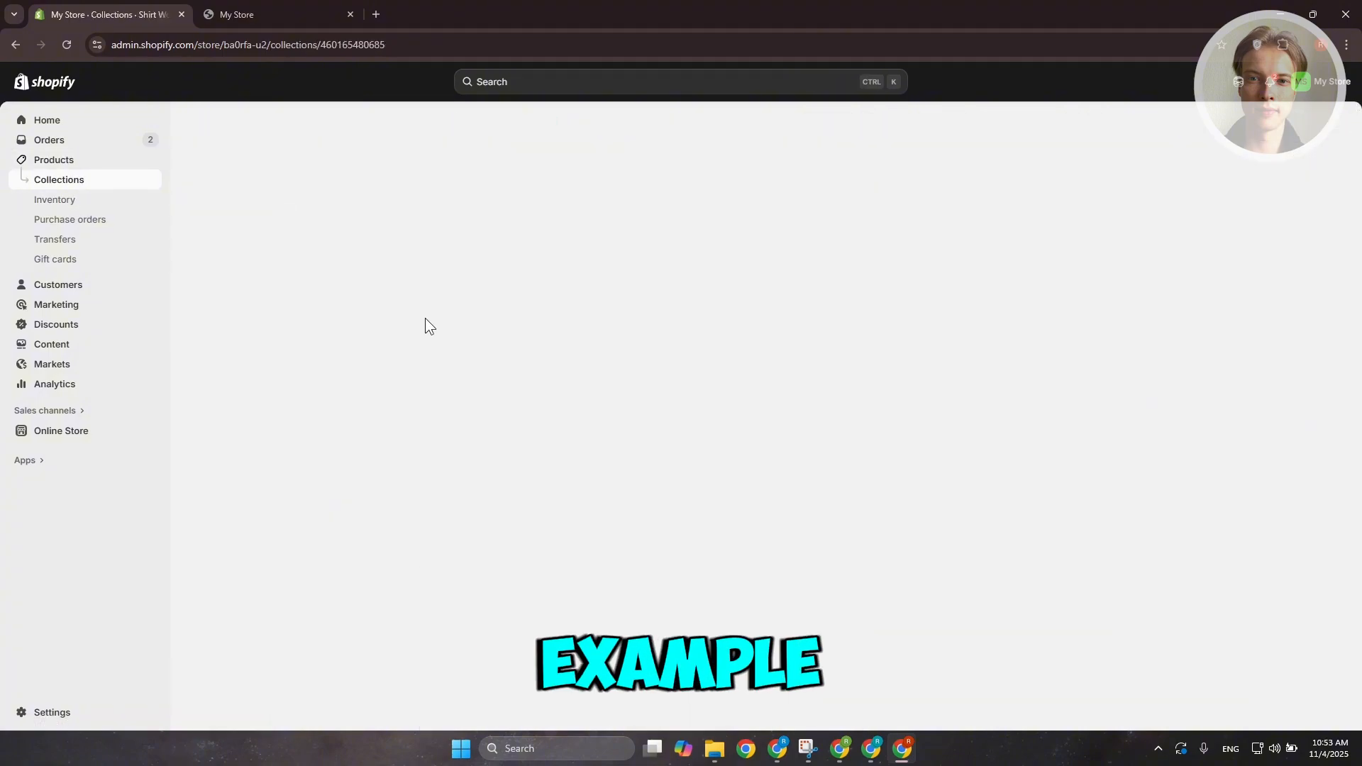
{"action": "scroll", "coordinate": [721, 386], "scroll_direction": "down", "scroll_amount": 2}
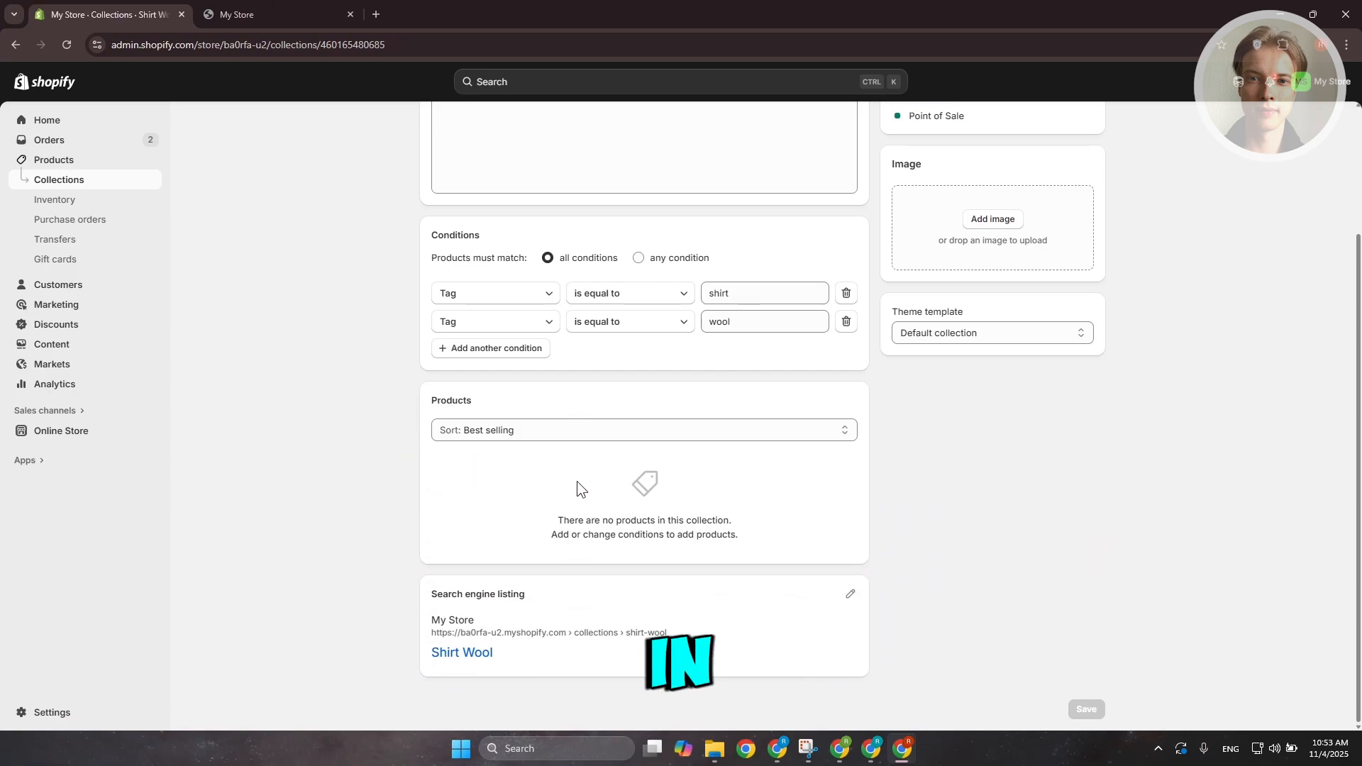
{"action": "scroll", "coordinate": [569, 498], "scroll_direction": "up", "scroll_amount": 3}
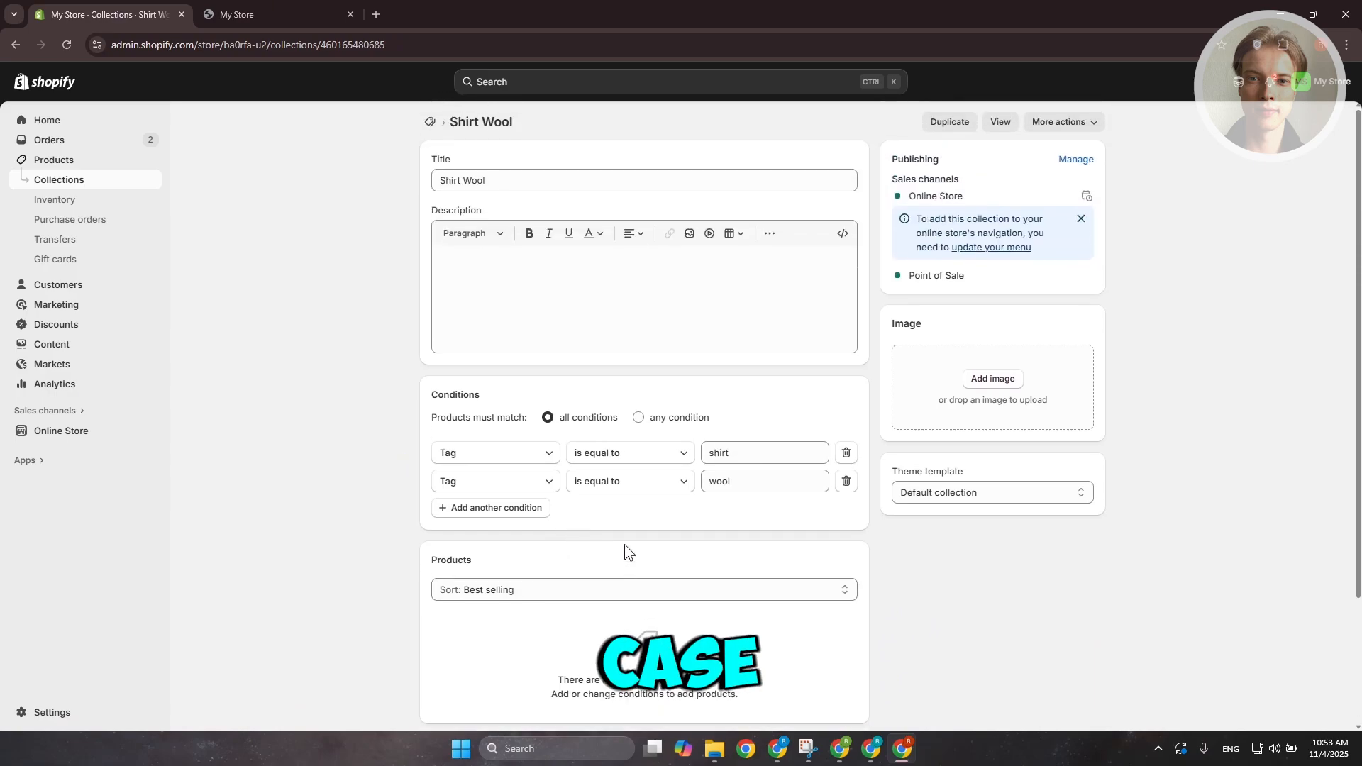
{"action": "scroll", "coordinate": [623, 539], "scroll_direction": "down", "scroll_amount": 1}
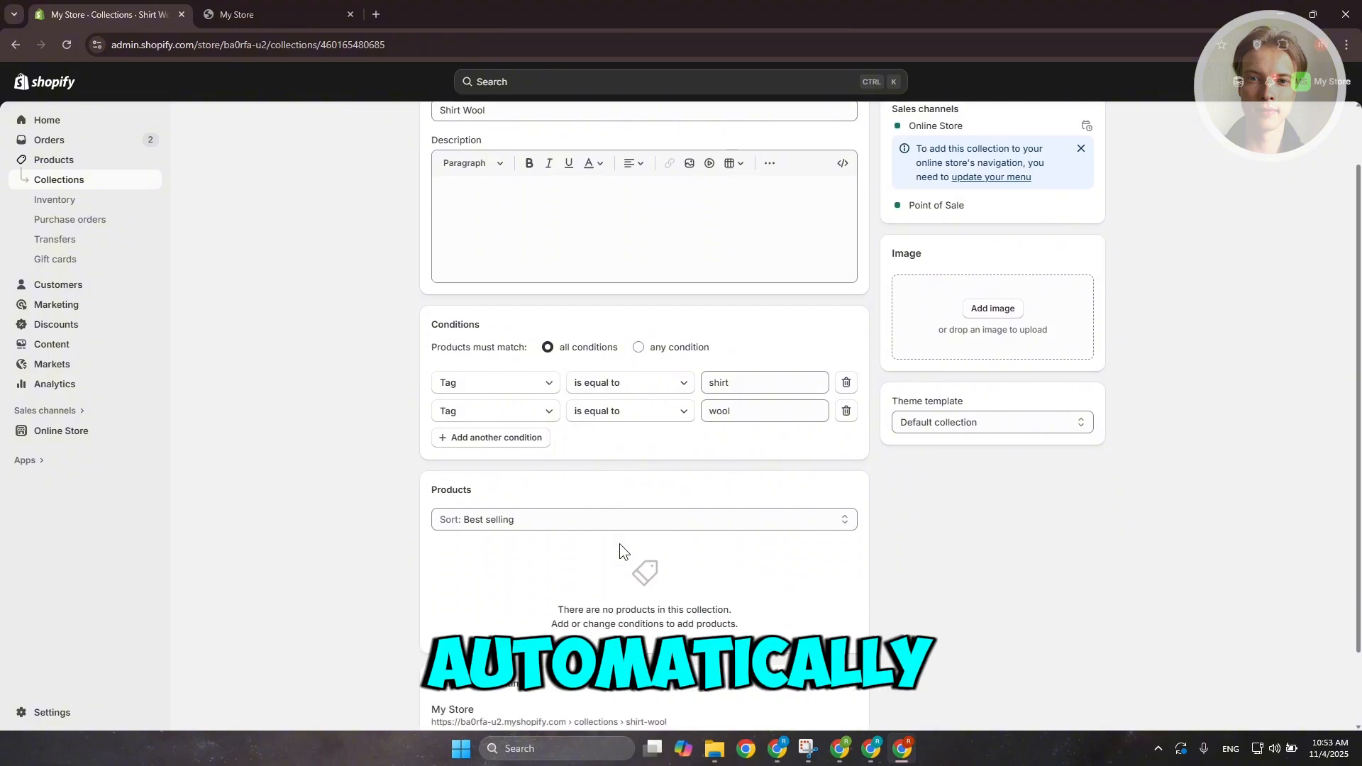
{"action": "left_click", "coordinate": [529, 524]}
{"action": "left_click", "coordinate": [530, 522]}
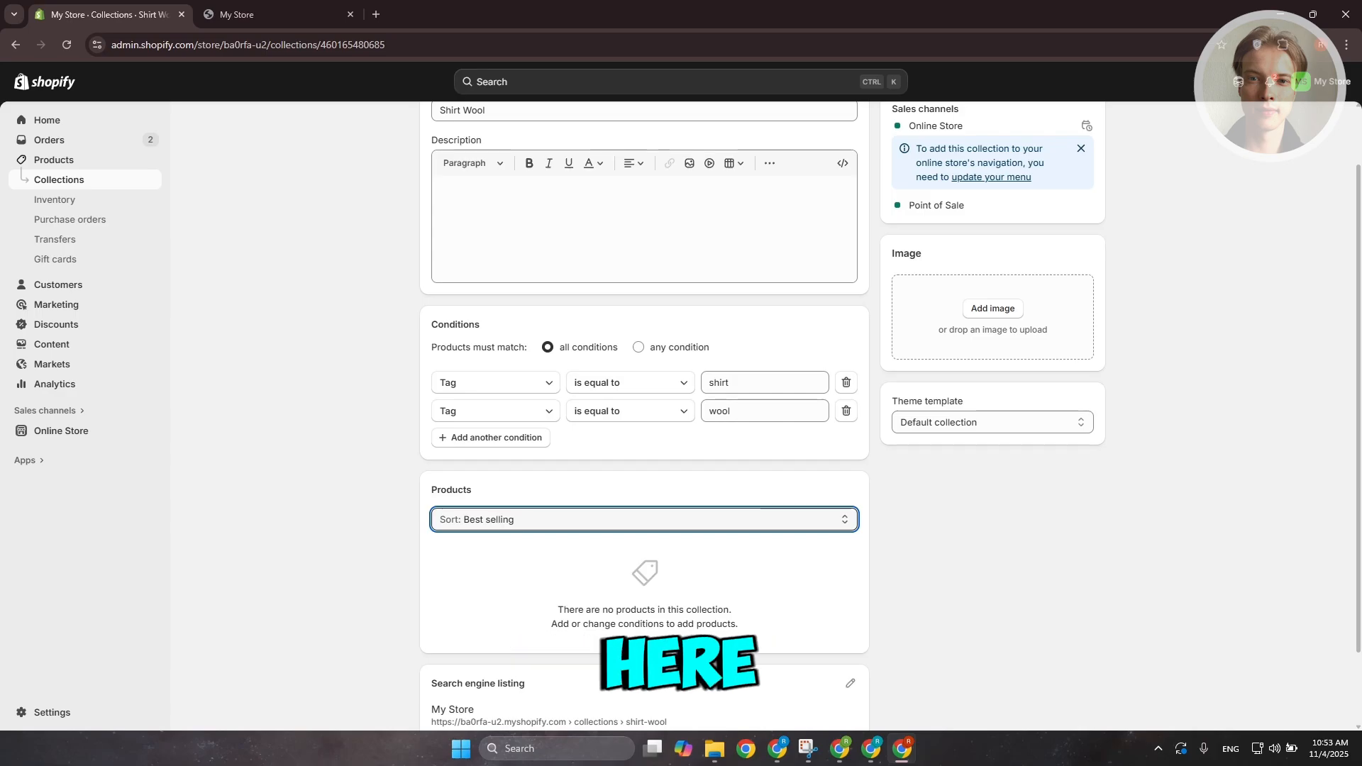
{"action": "scroll", "coordinate": [532, 356], "scroll_direction": "up", "scroll_amount": 1}
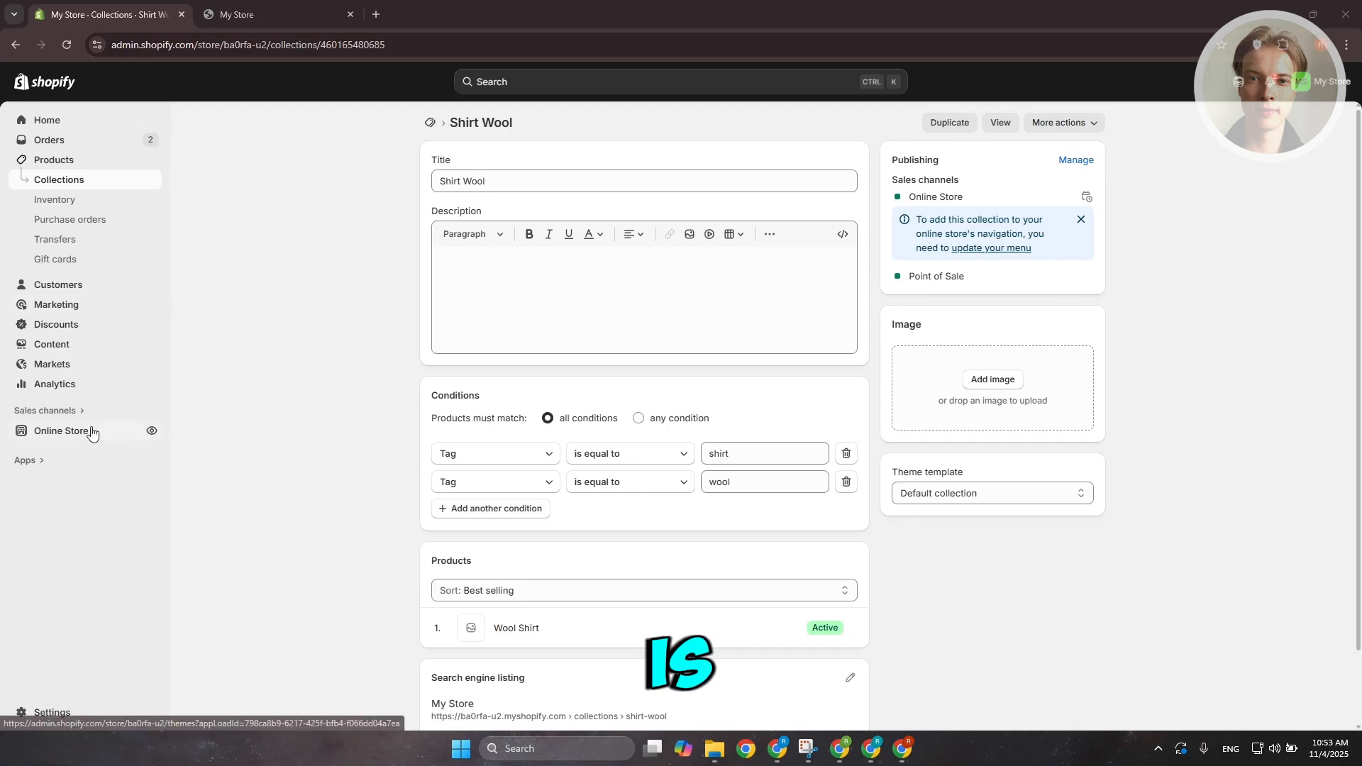
Create a new menu and add a Home item linked to the home page
{"action": "left_click", "coordinate": [72, 345]}
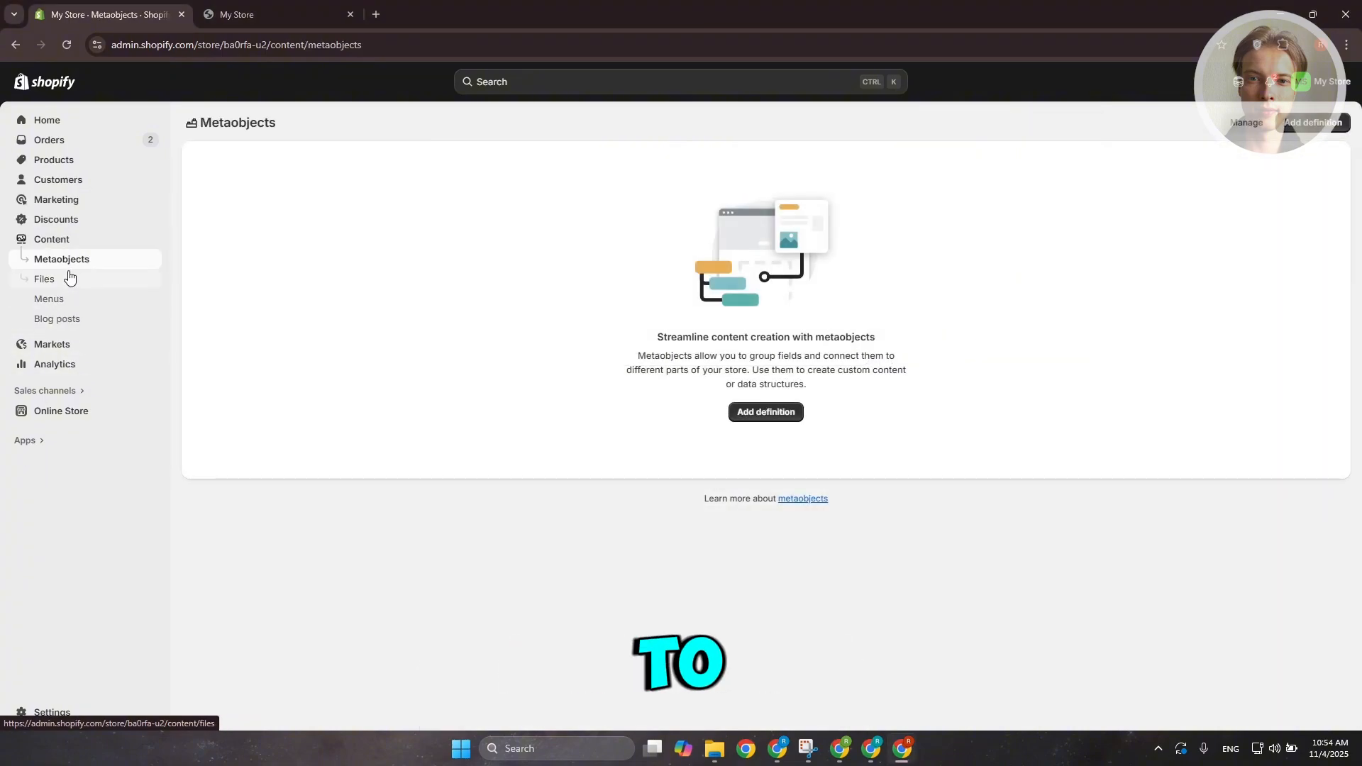
{"action": "left_click", "coordinate": [46, 300]}
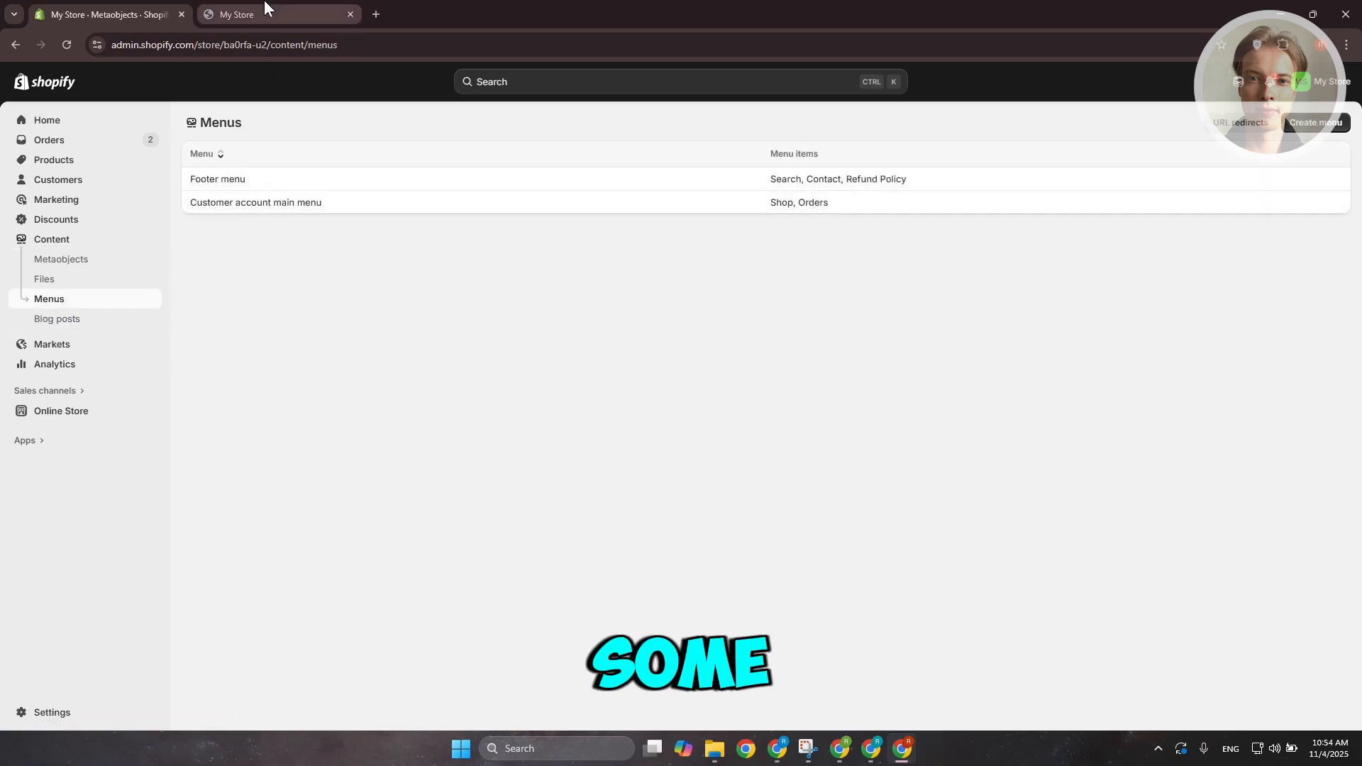
{"action": "left_click", "coordinate": [270, 10]}
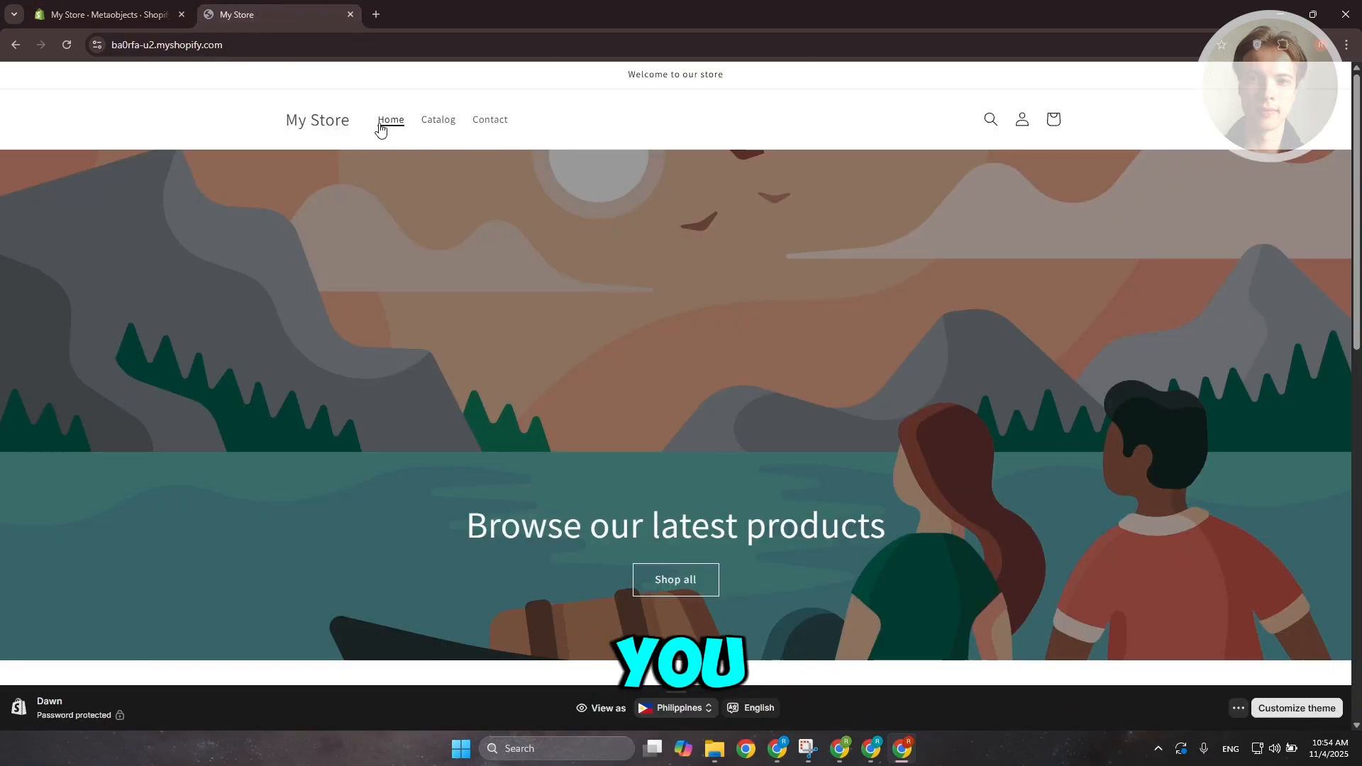
{"action": "left_click", "coordinate": [142, 14]}
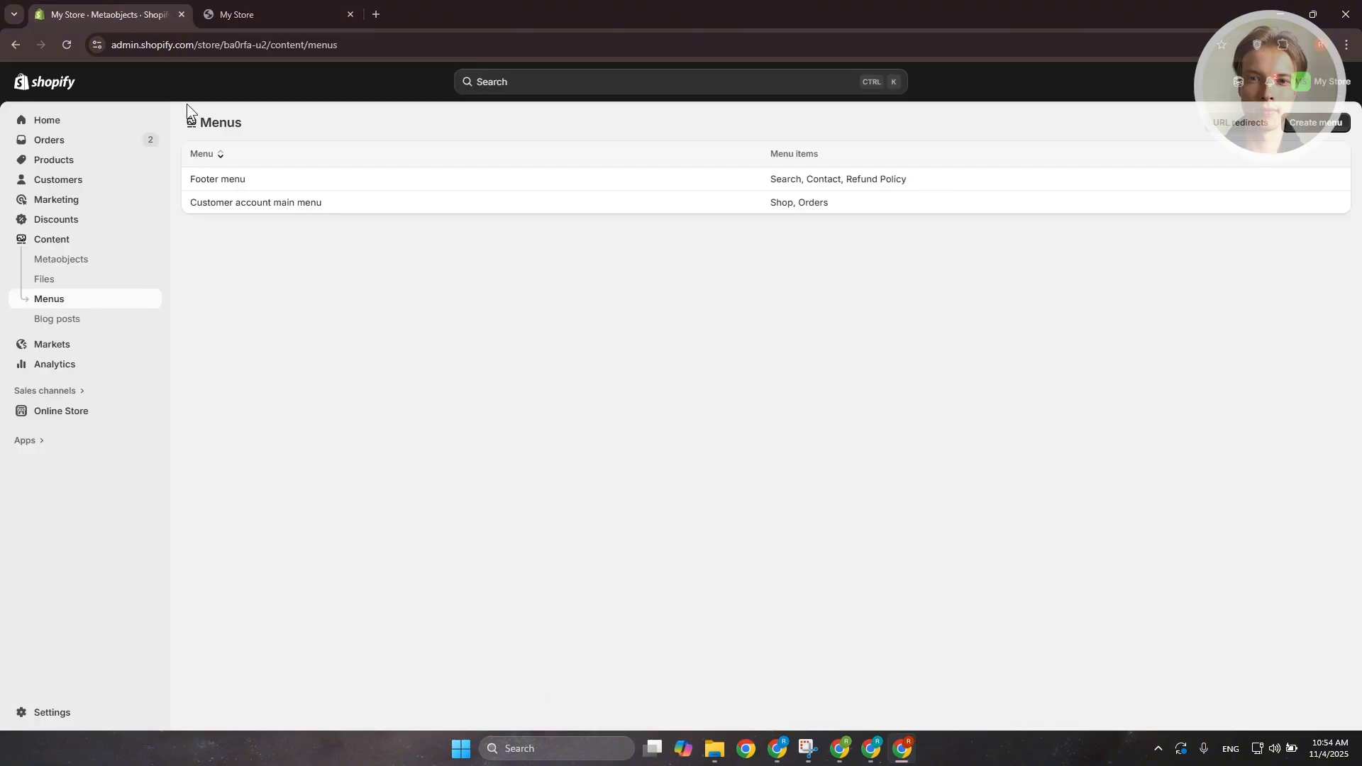
{"action": "left_click", "coordinate": [1334, 121]}
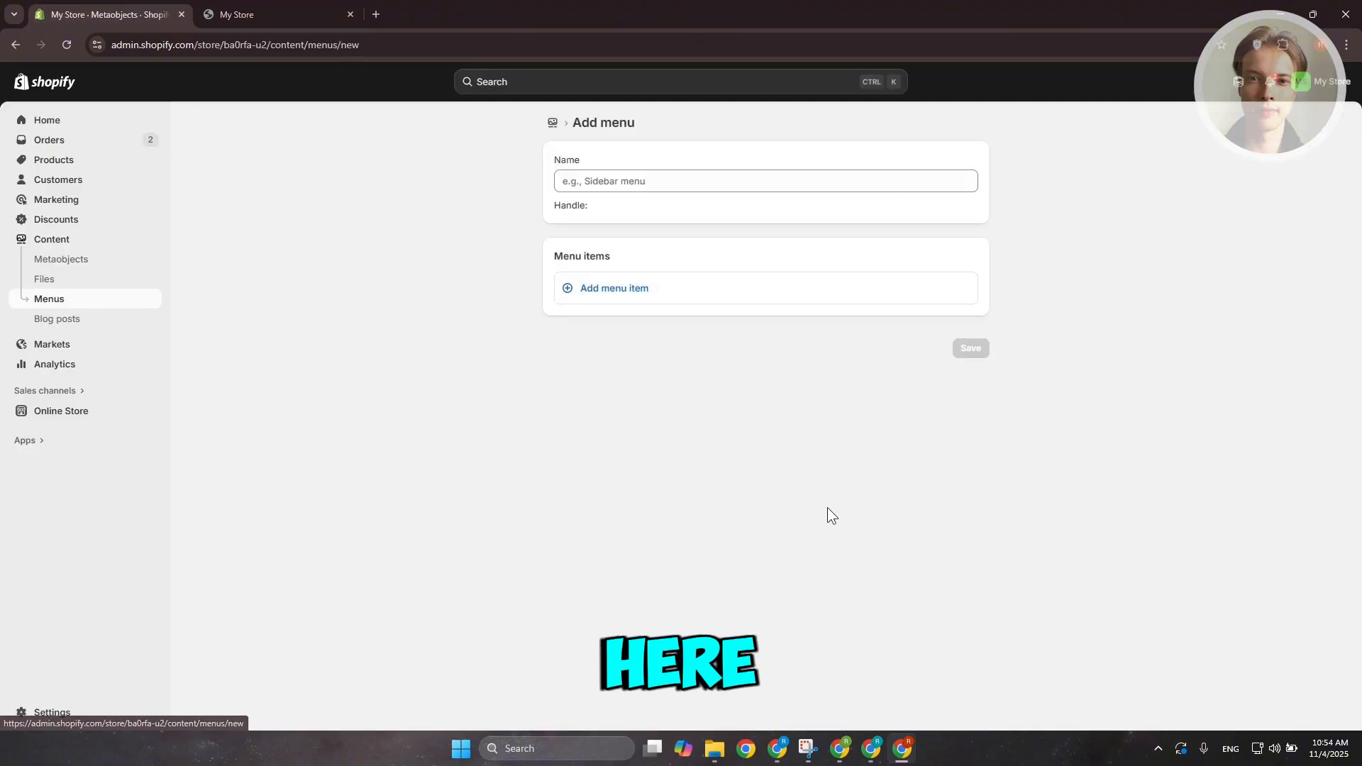
{"action": "left_click", "coordinate": [634, 302]}
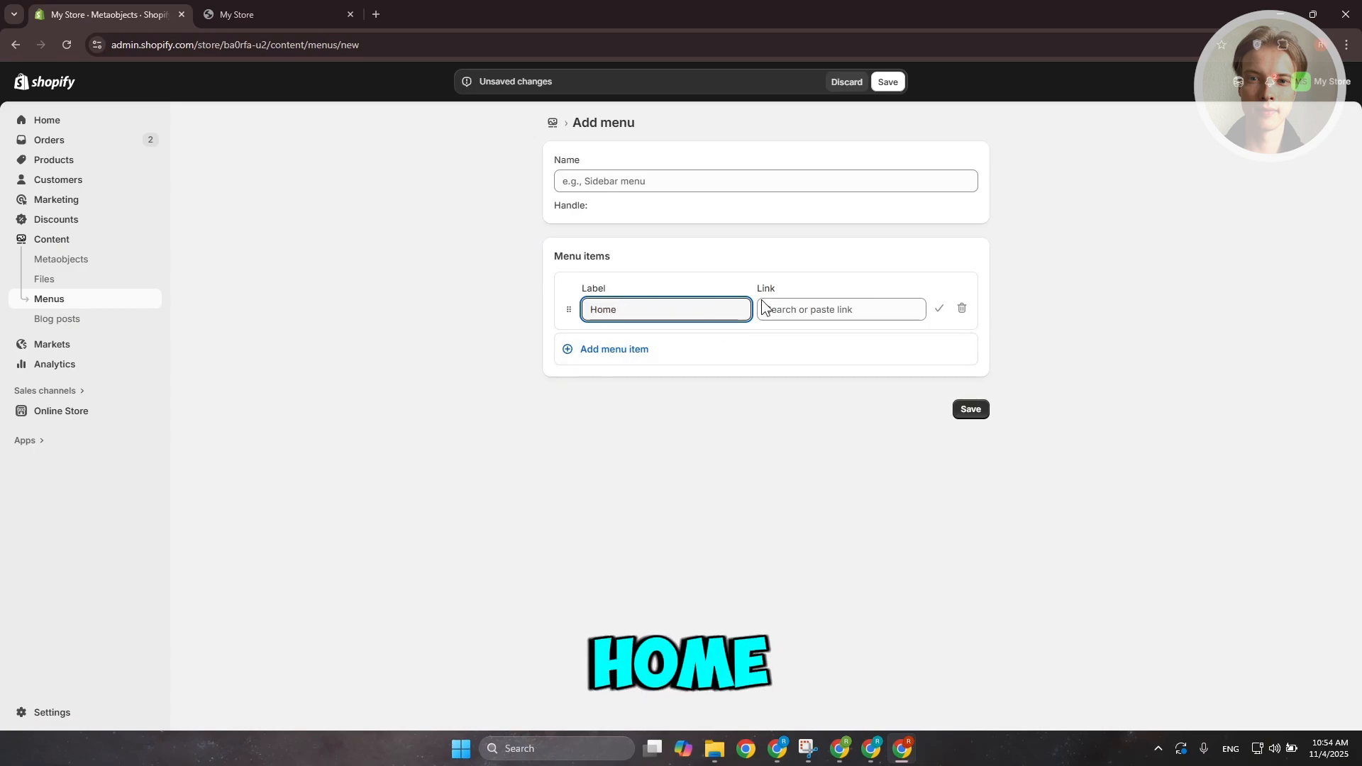
{"action": "left_click", "coordinate": [845, 310]}
{"action": "left_click", "coordinate": [839, 362]}
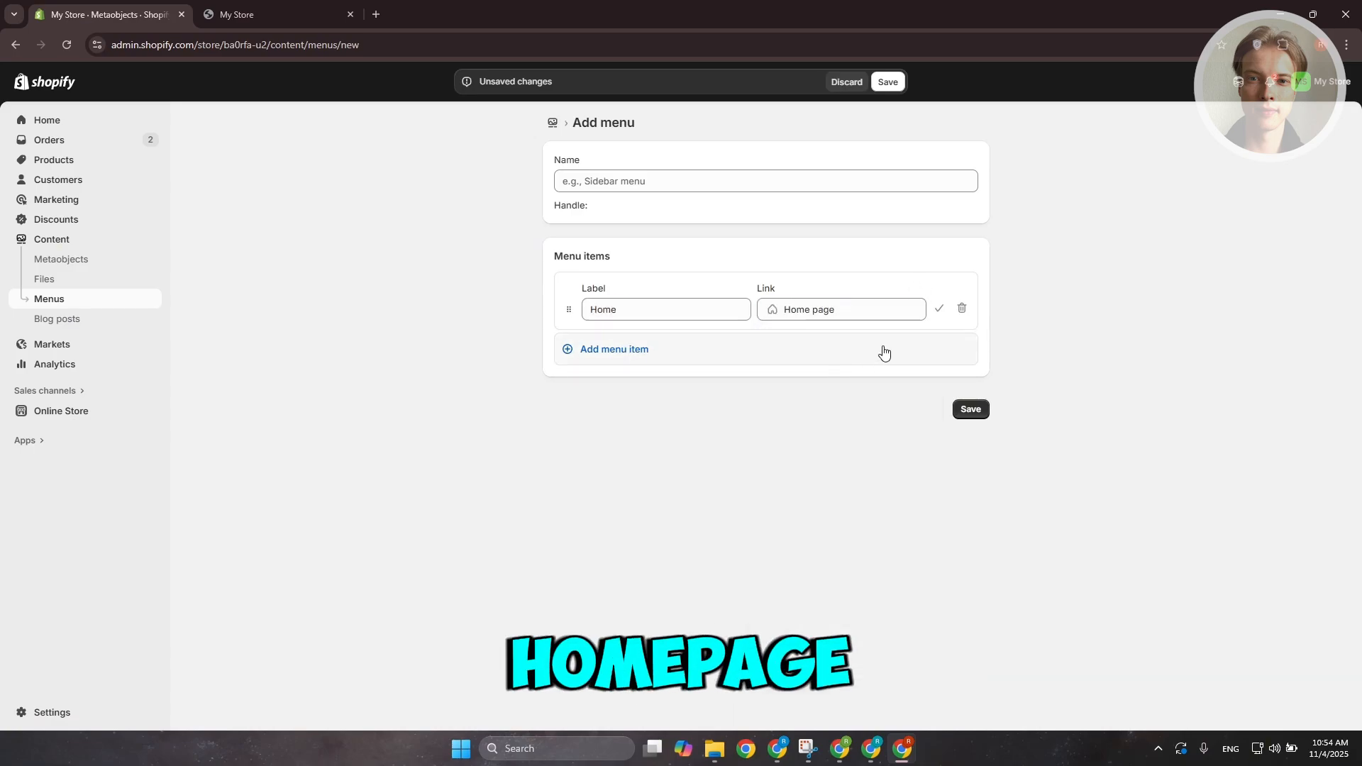
{"action": "left_click", "coordinate": [937, 310]}
Add a second menu item linked to All collections
{"action": "left_click", "coordinate": [267, 12]}
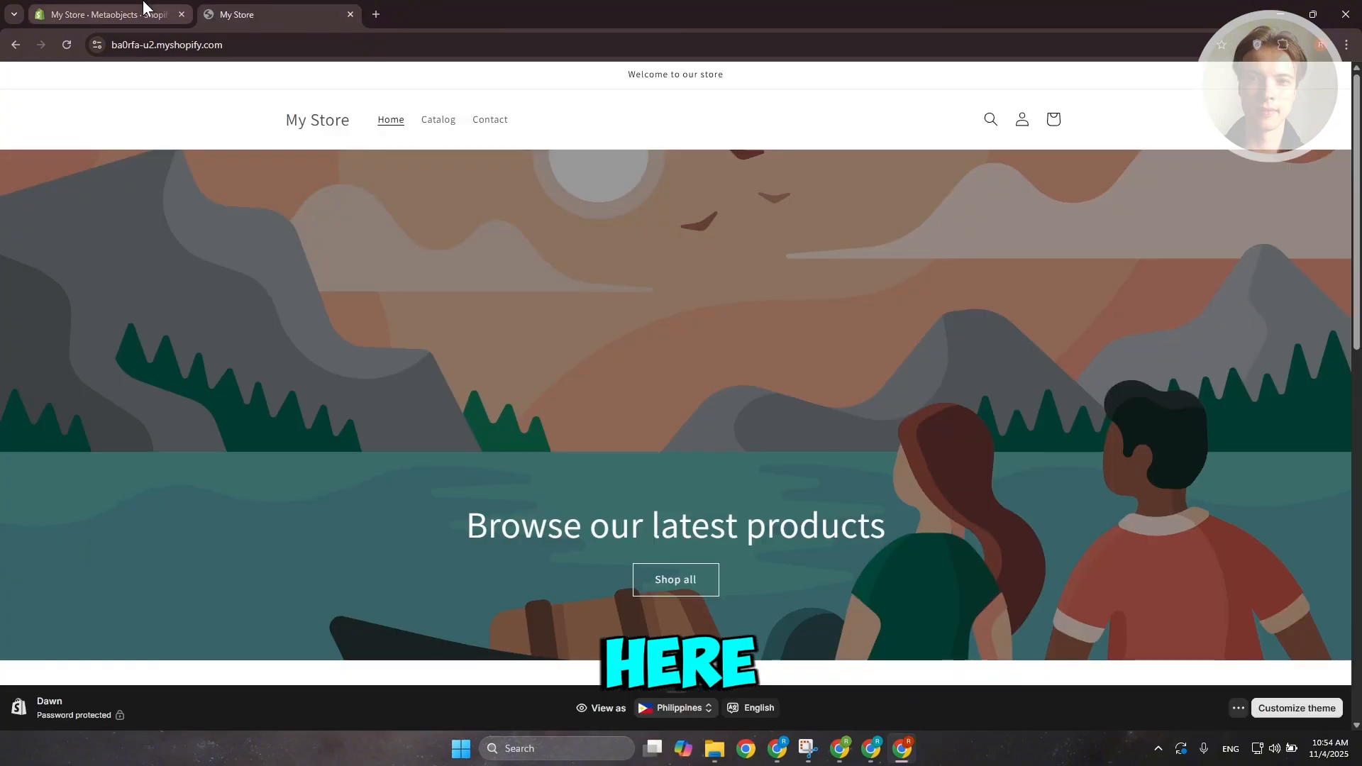
{"action": "left_click", "coordinate": [143, 7]}
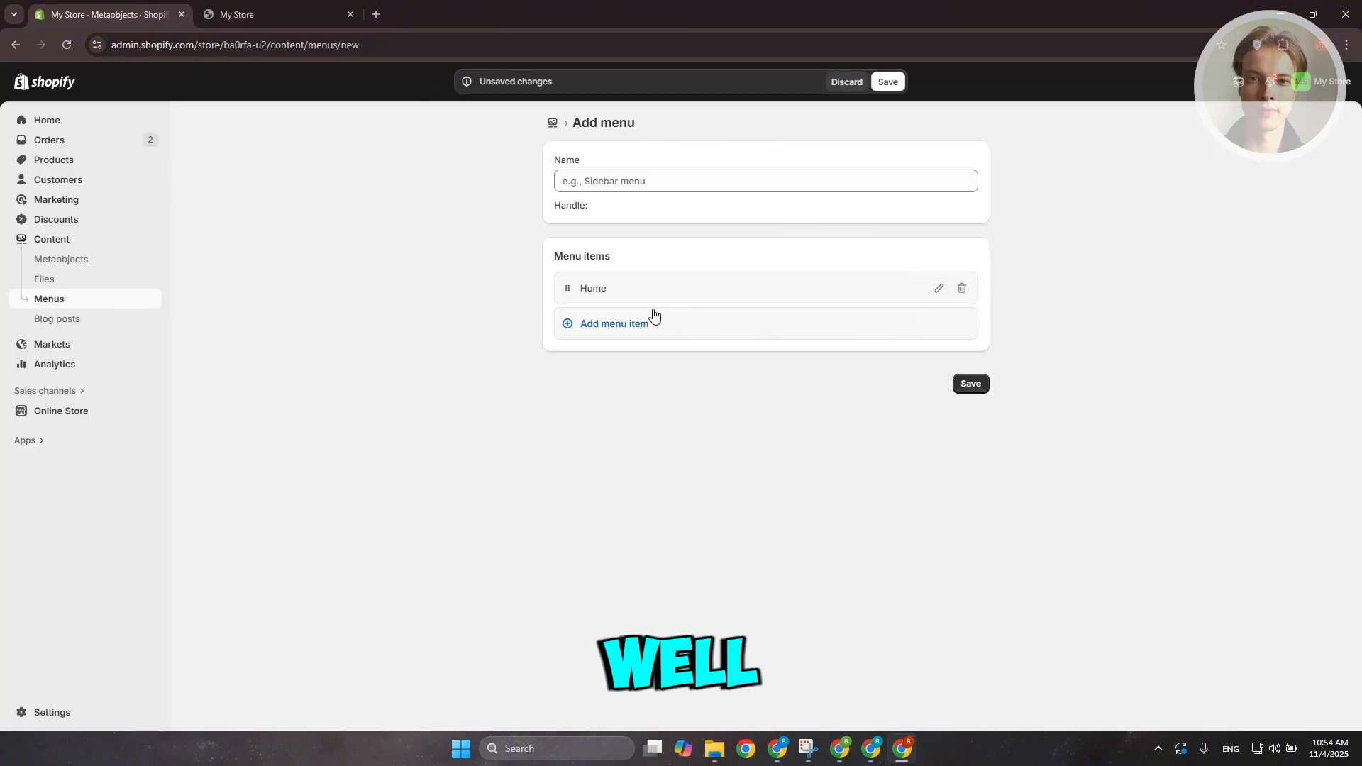
{"action": "left_click", "coordinate": [618, 324]}
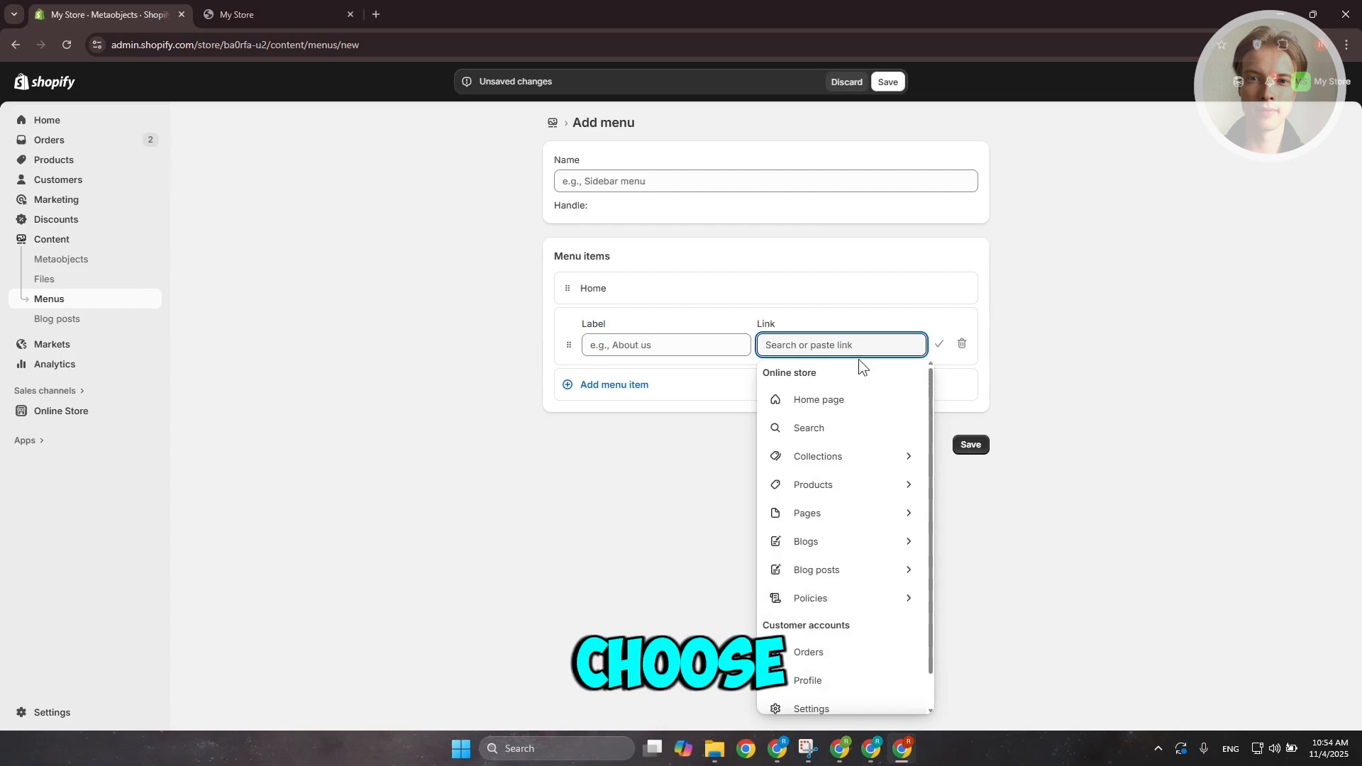
{"action": "type", "text": "cat"}
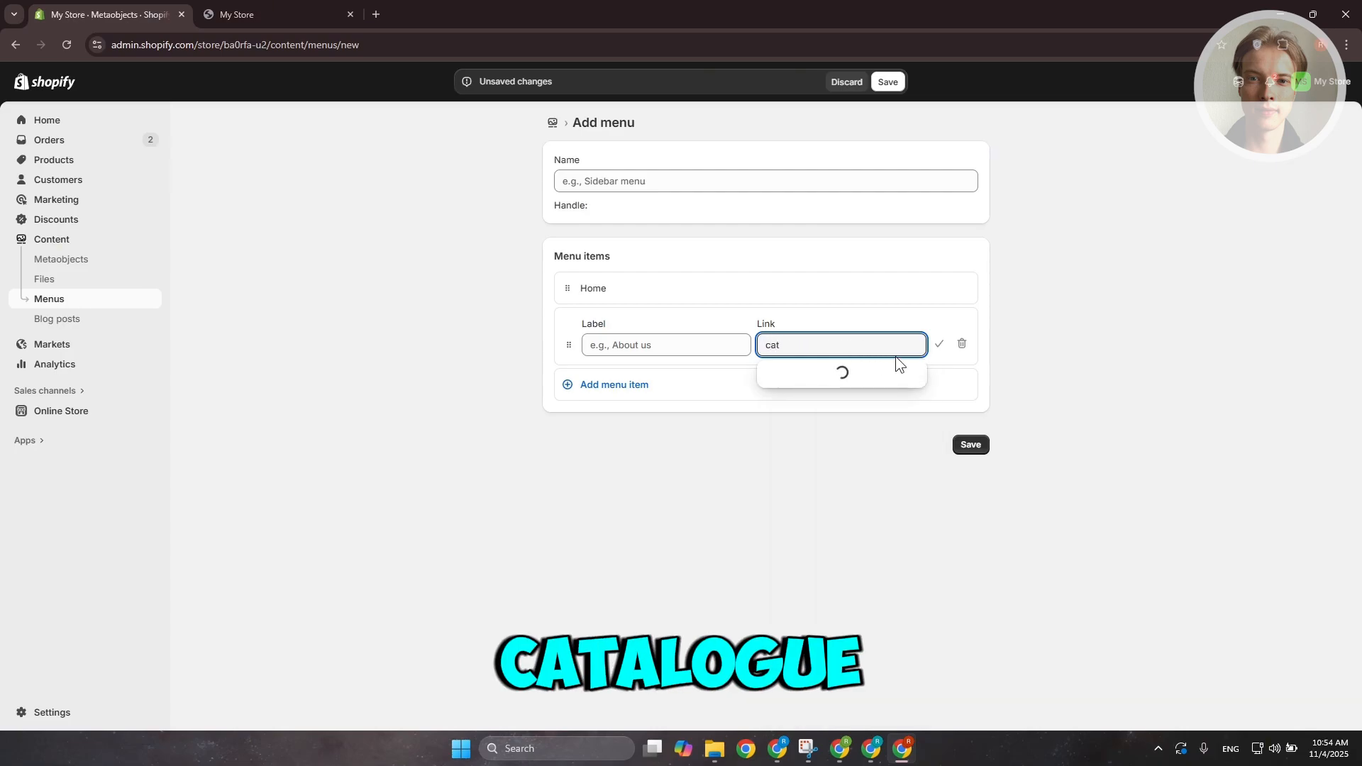
{"action": "left_click", "coordinate": [774, 374]}
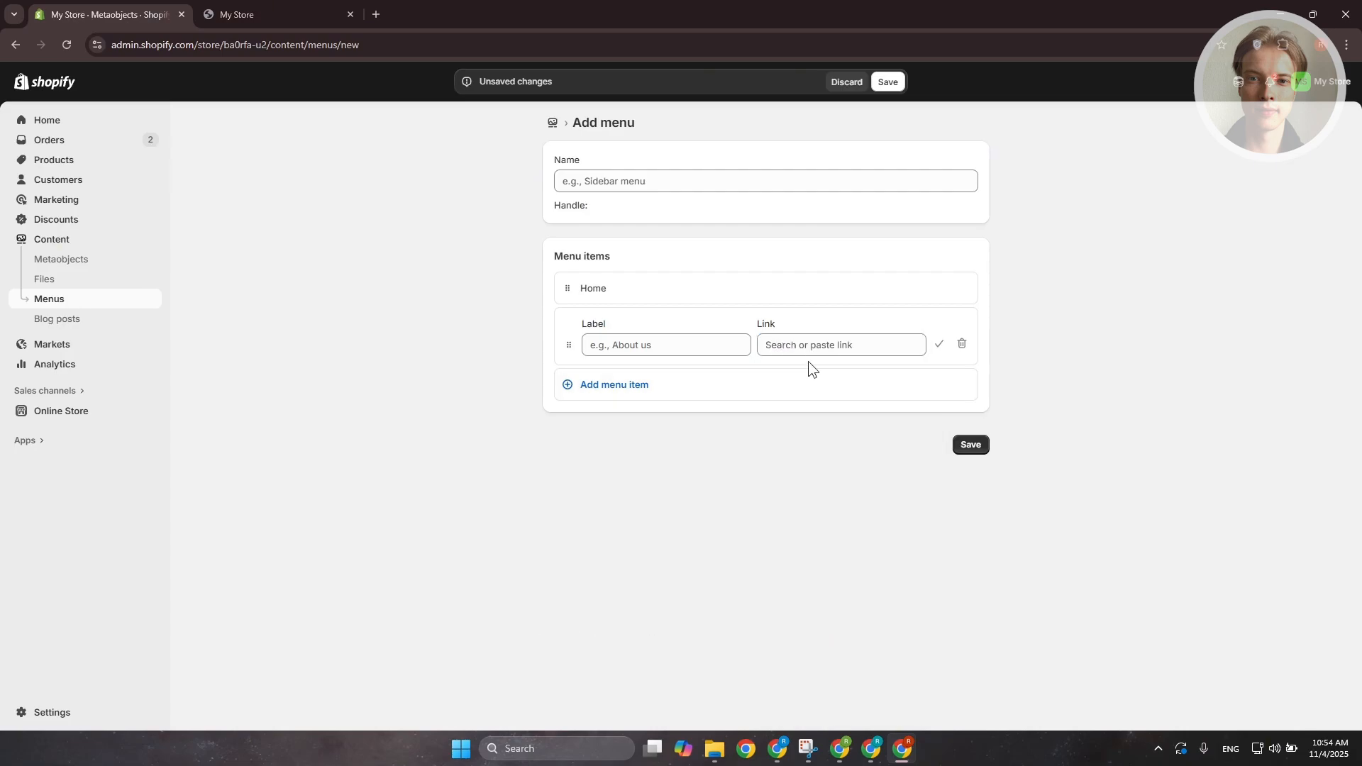
{"action": "left_click", "coordinate": [849, 348]}
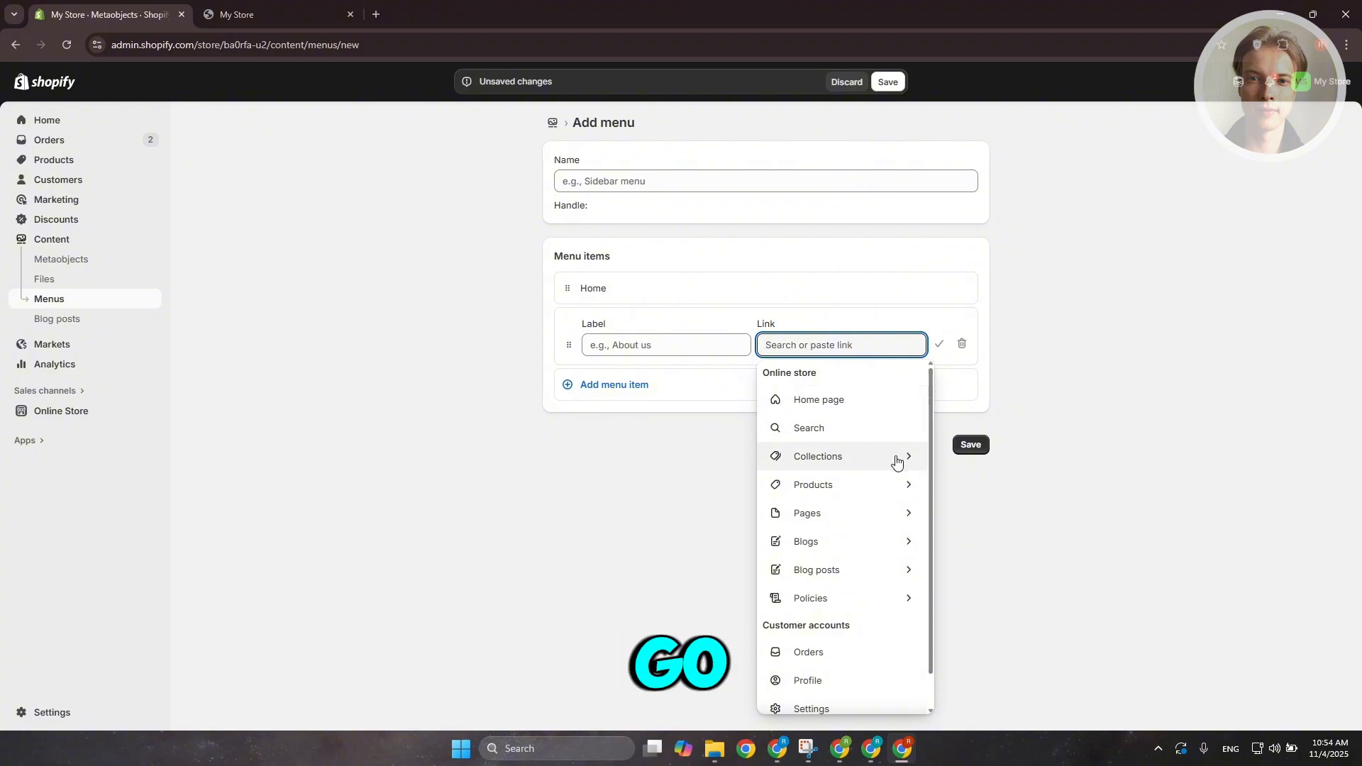
{"action": "left_click", "coordinate": [896, 463]}
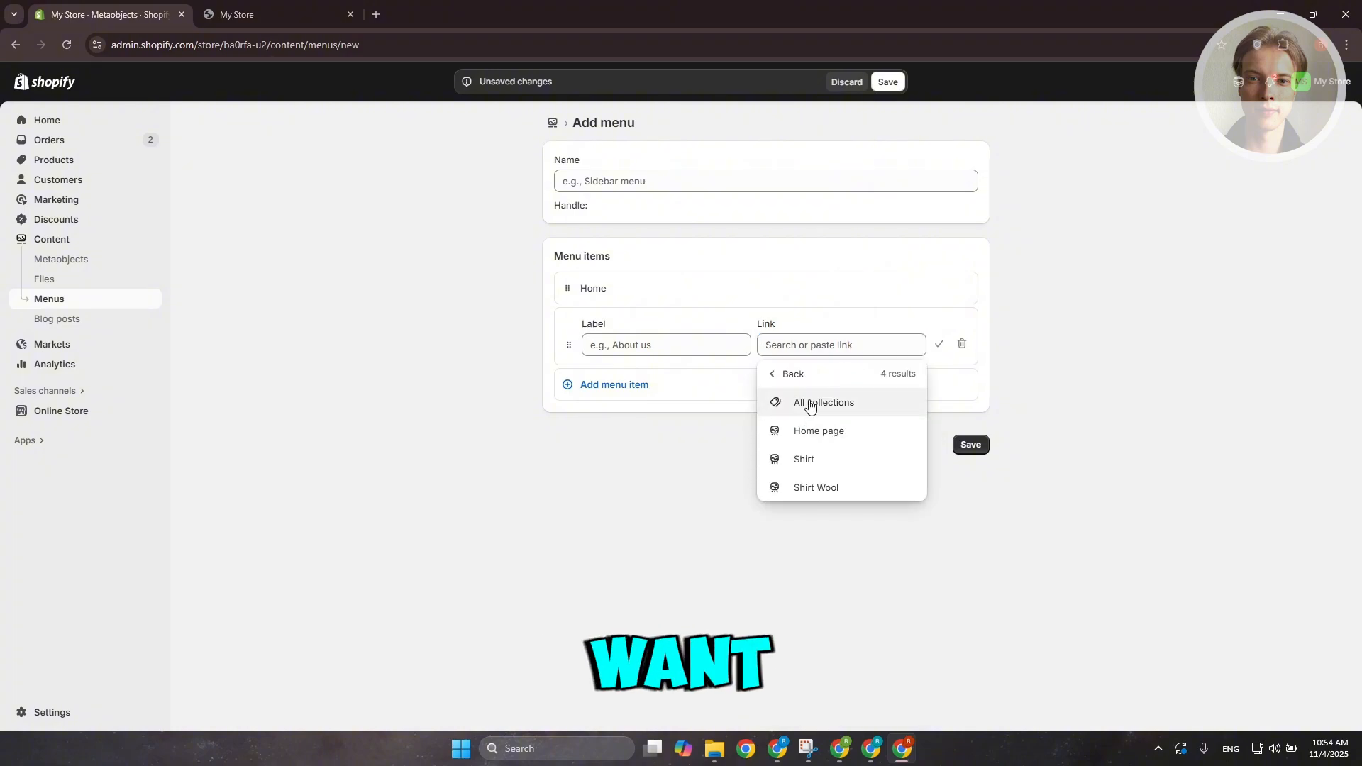
{"action": "left_click", "coordinate": [809, 400]}
{"action": "left_click_drag", "start_coordinate": [753, 352], "coordinate": [541, 355]}
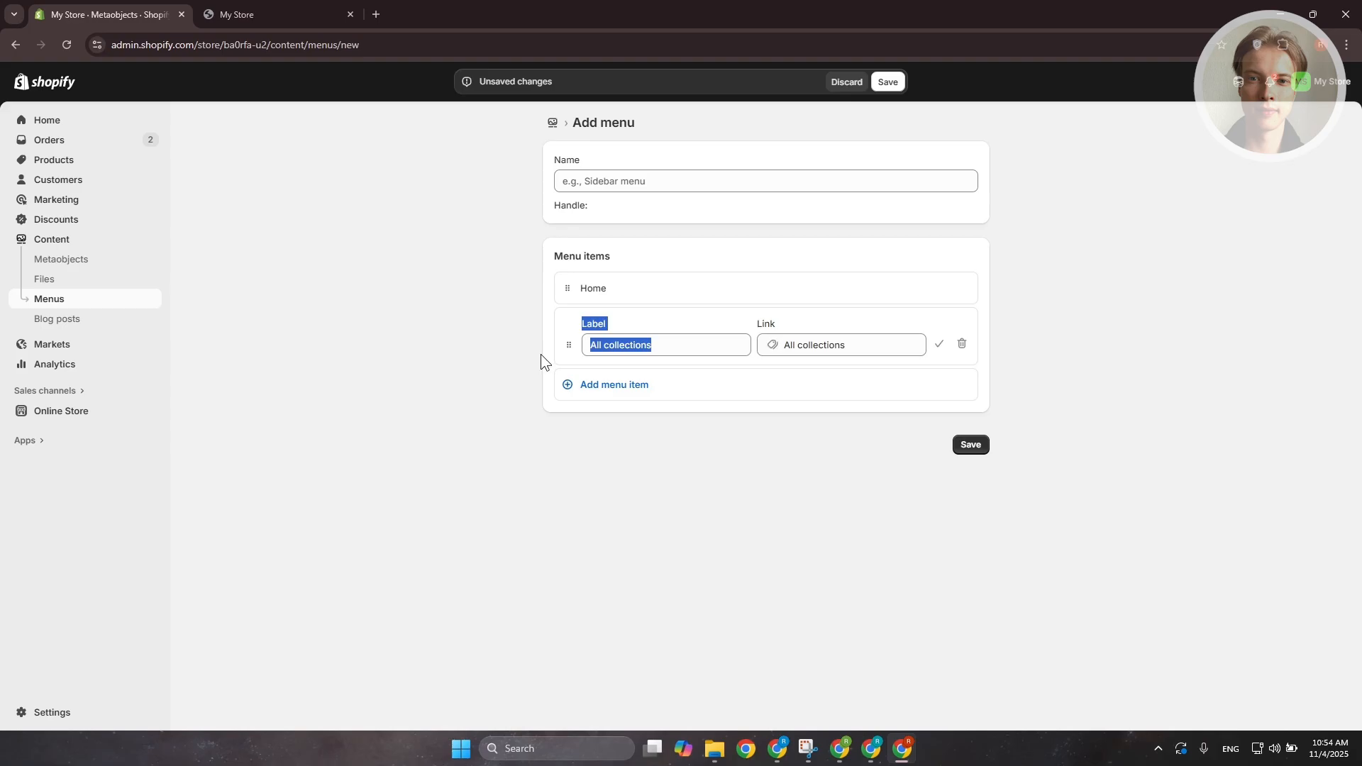
{"action": "left_click", "coordinate": [634, 355]}
{"action": "left_click_drag", "start_coordinate": [754, 353], "coordinate": [723, 352]}
{"action": "left_click", "coordinate": [935, 350]}
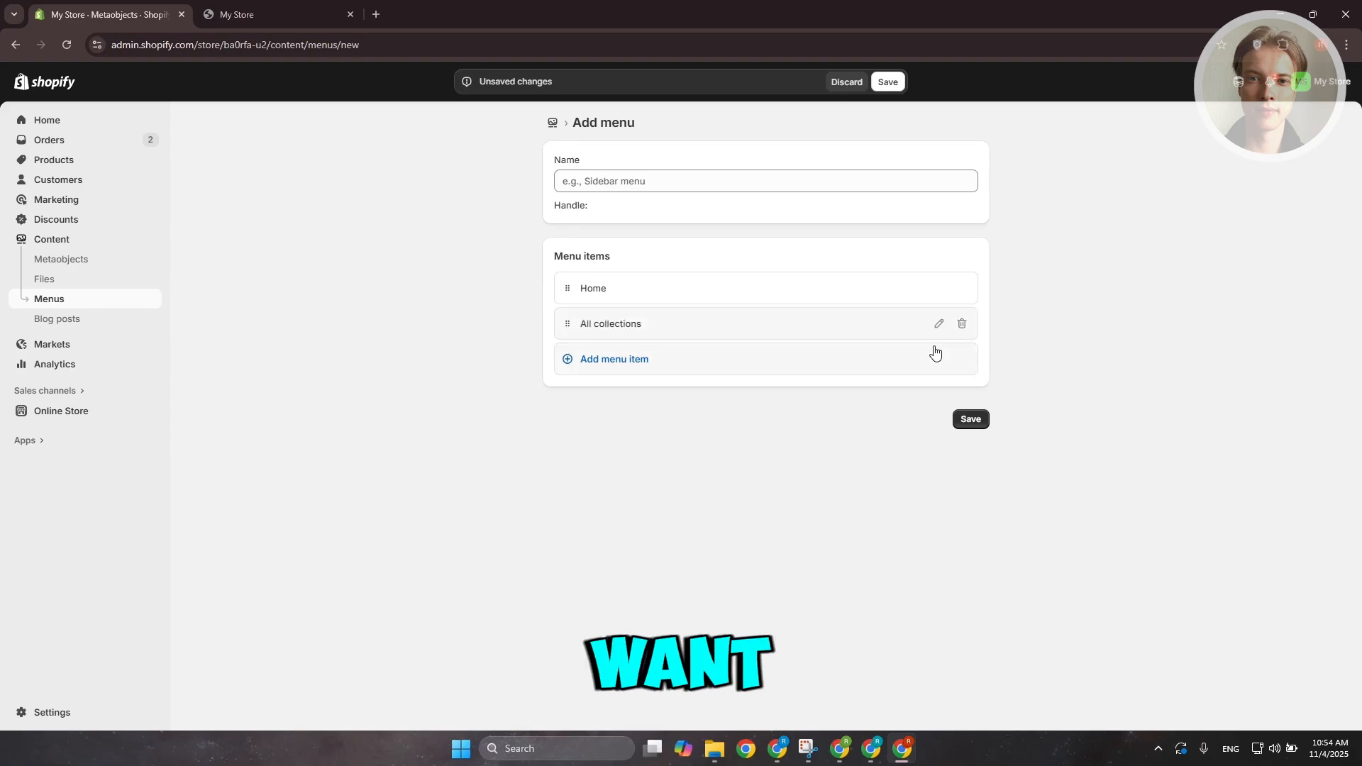
Add a third menu item labelled Contact linked to the Contact page
{"action": "left_click", "coordinate": [199, 3]}
{"action": "left_click", "coordinate": [113, 15]}
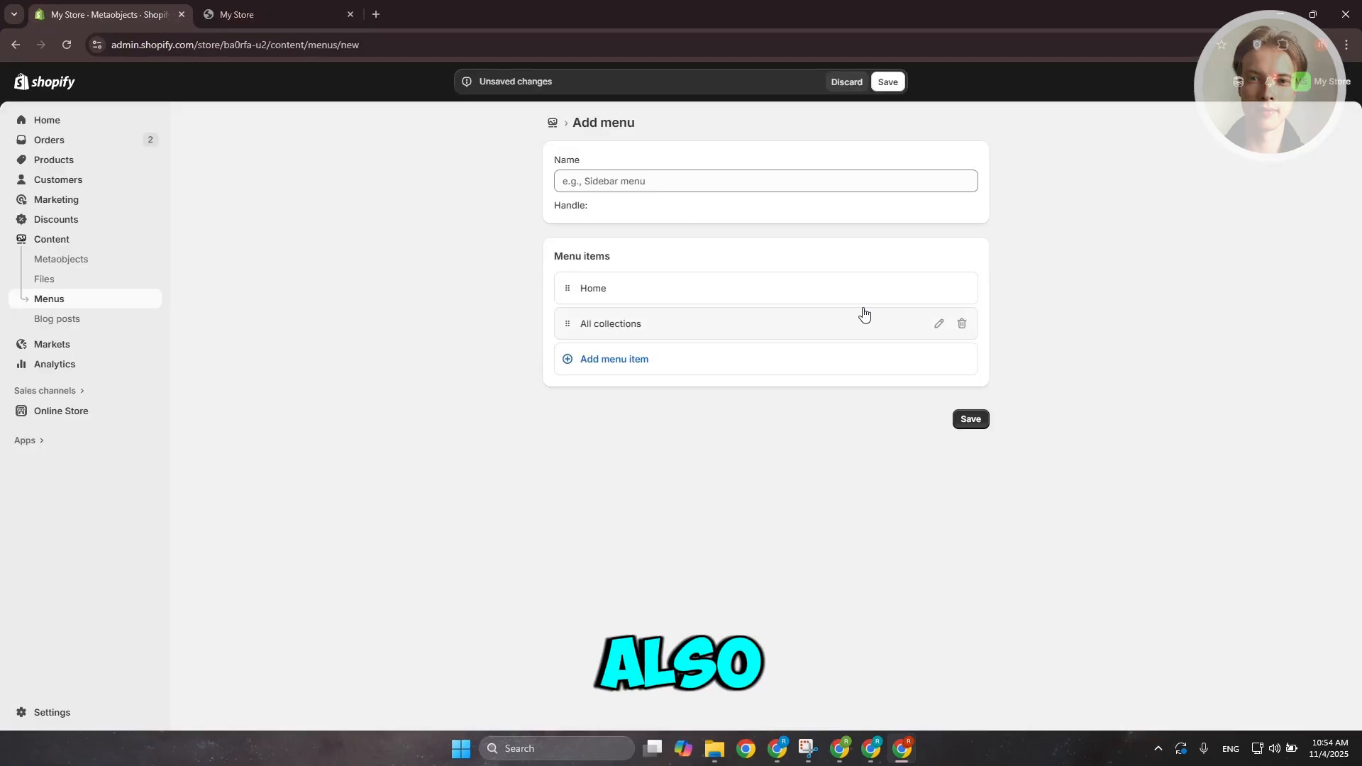
{"action": "left_click", "coordinate": [880, 370]}
{"action": "left_click", "coordinate": [887, 380]}
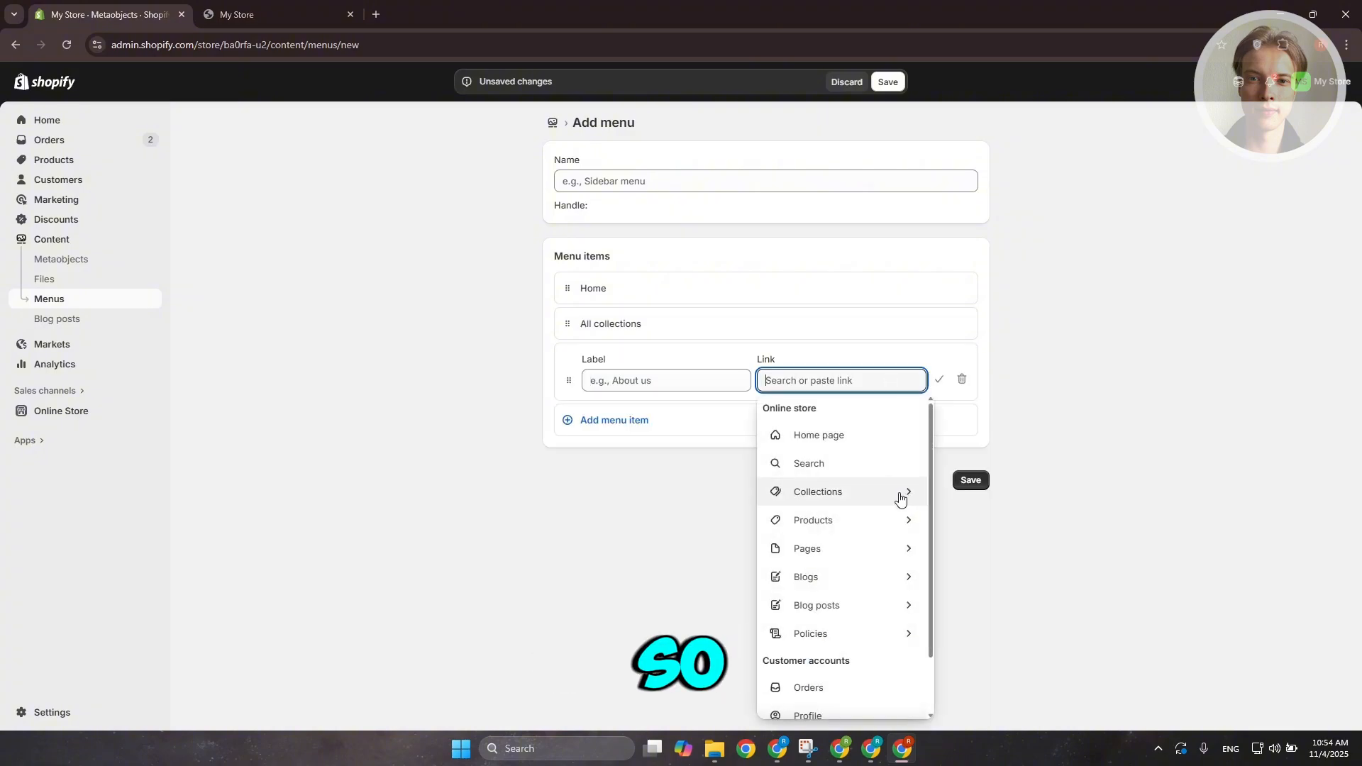
{"action": "left_click", "coordinate": [887, 549]}
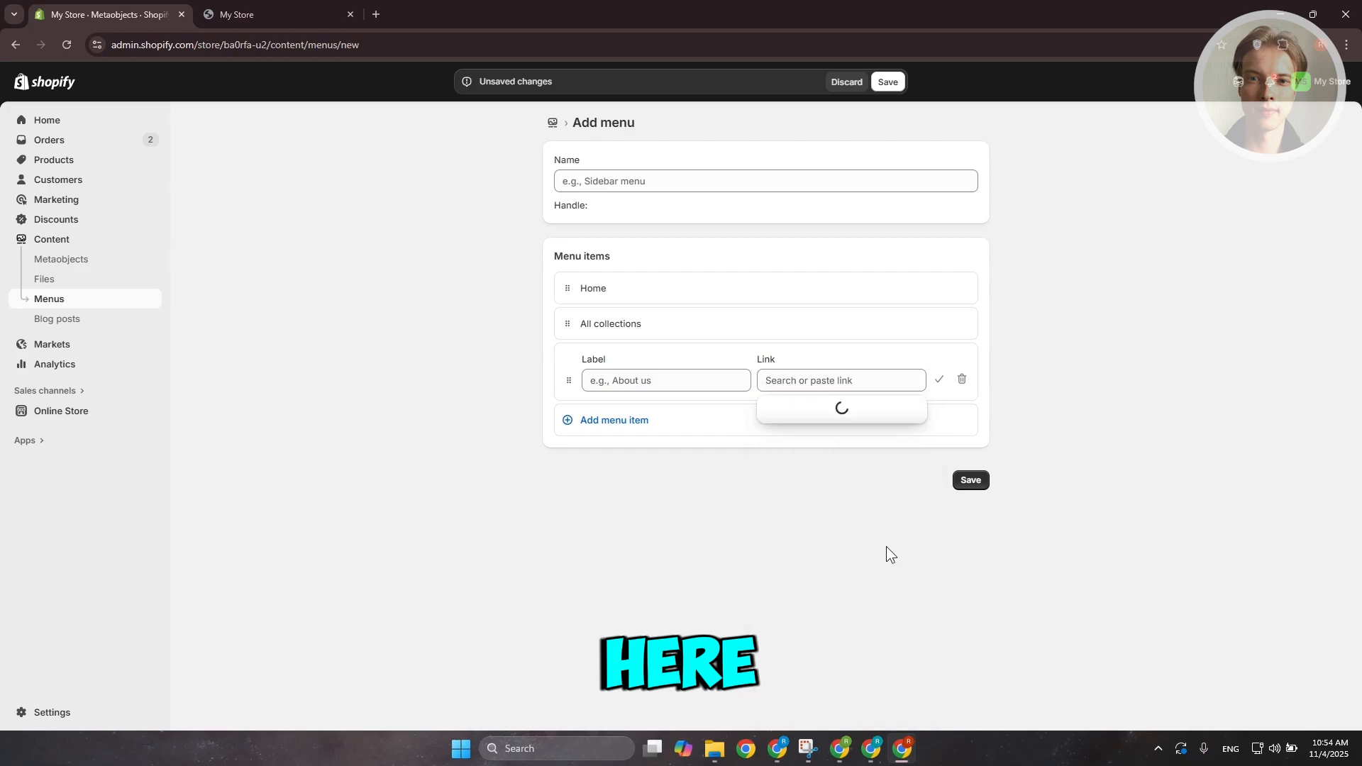
{"action": "left_click", "coordinate": [819, 434]}
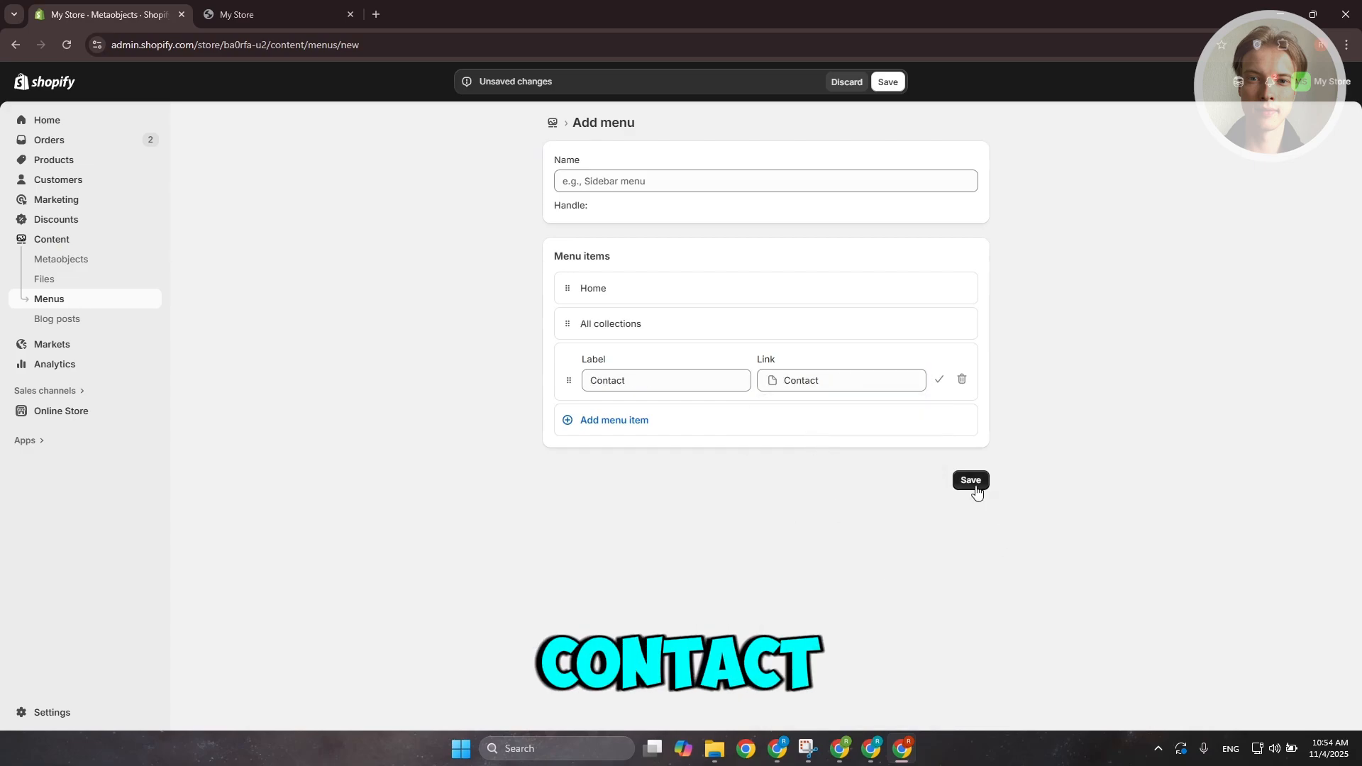
{"action": "left_click", "coordinate": [939, 380]}
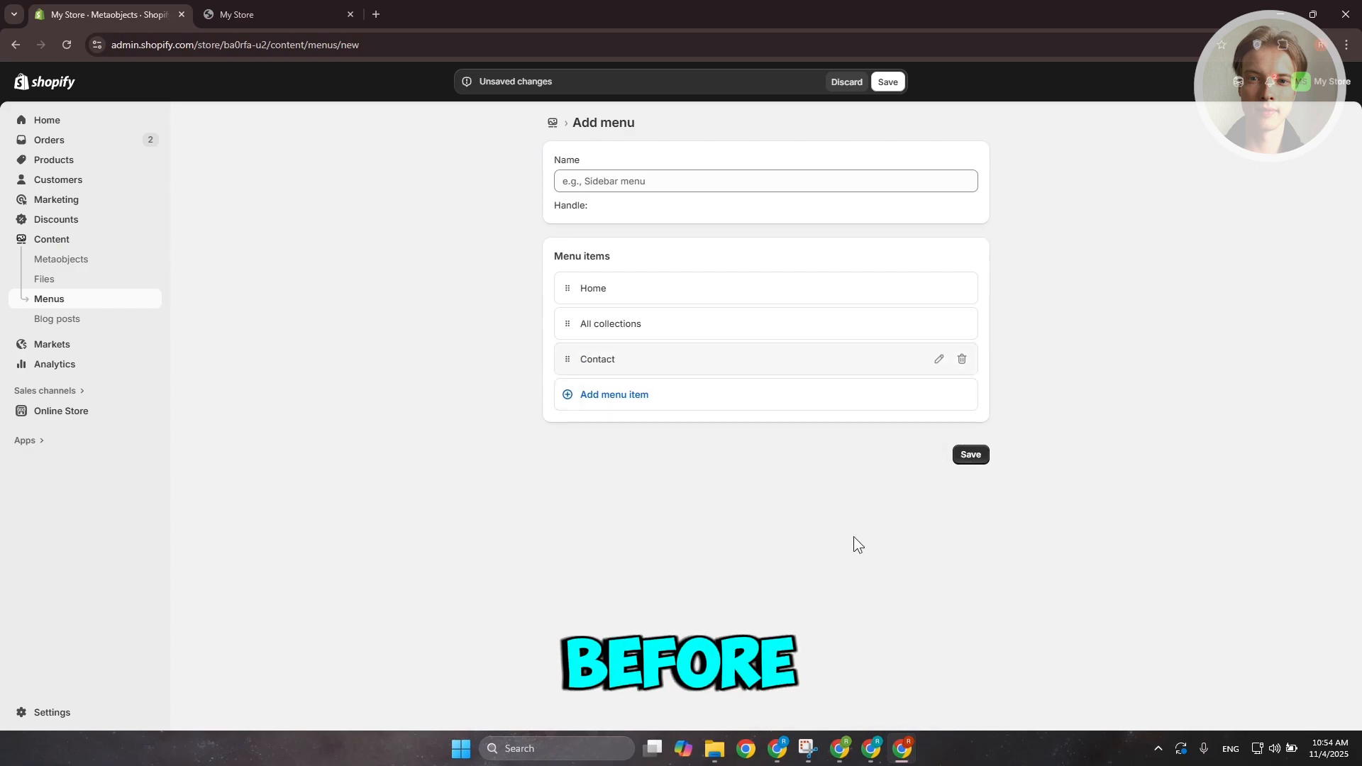
Try to save the menu and enter MAIN as its name
{"action": "left_click", "coordinate": [984, 459]}
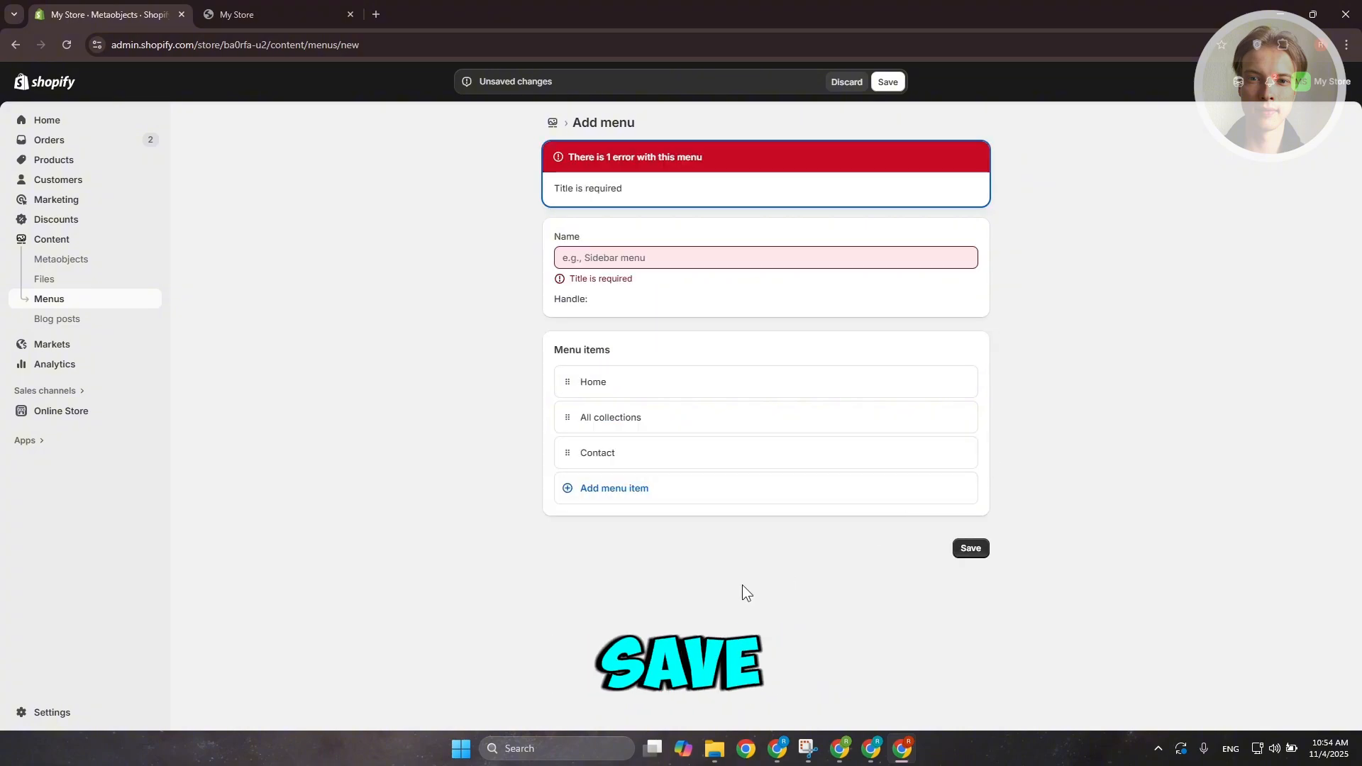
{"action": "left_click", "coordinate": [702, 257]}
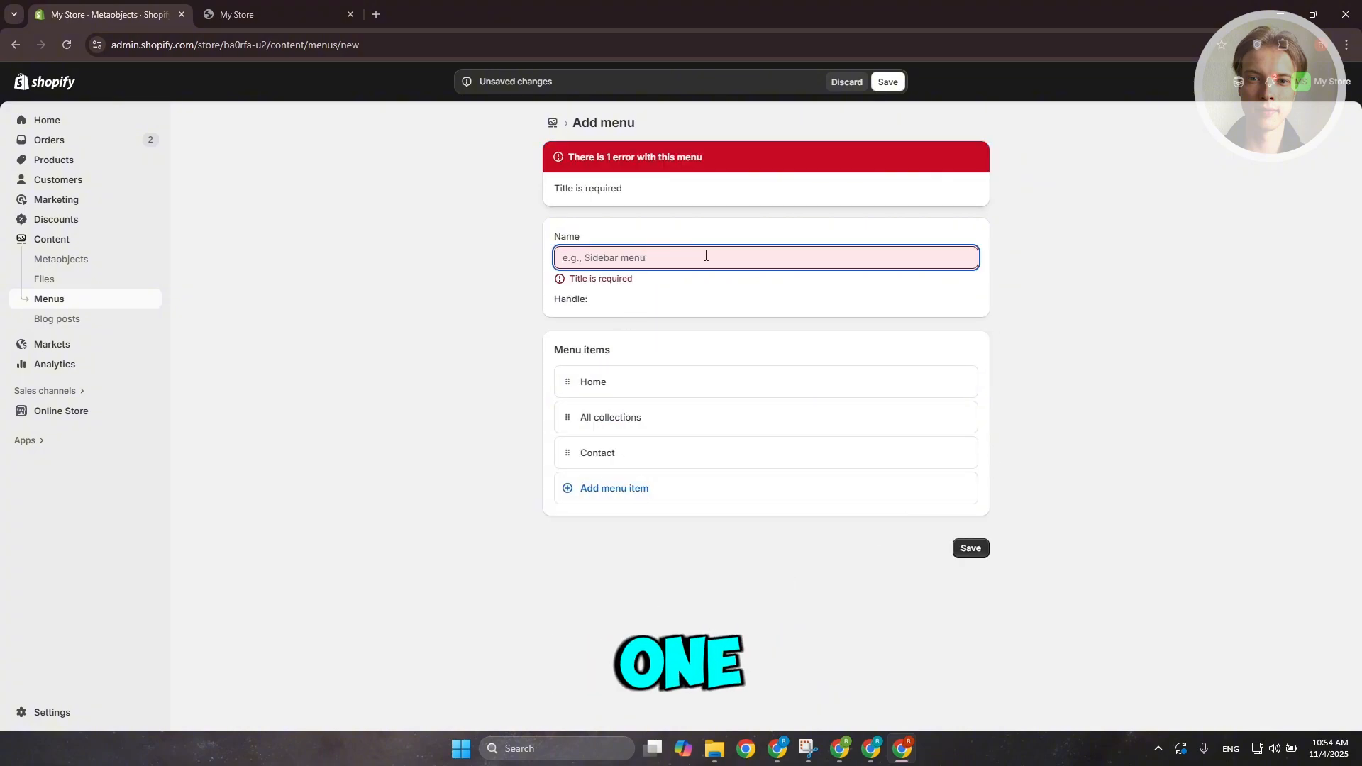
{"action": "type", "text": "MAIN"}
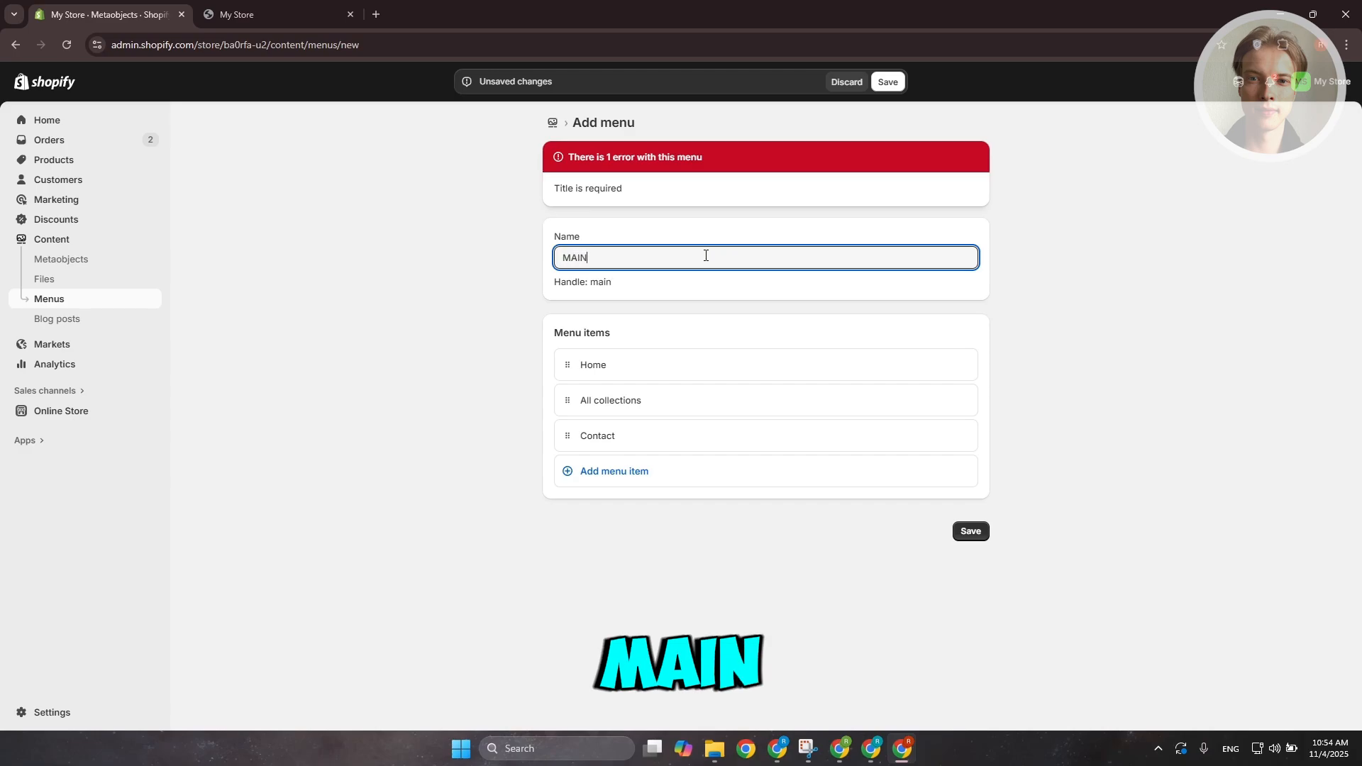
Save the MAIN menu and add a fourth item labelled Shirt linked to the Shirt collection
{"action": "left_click", "coordinate": [979, 531]}
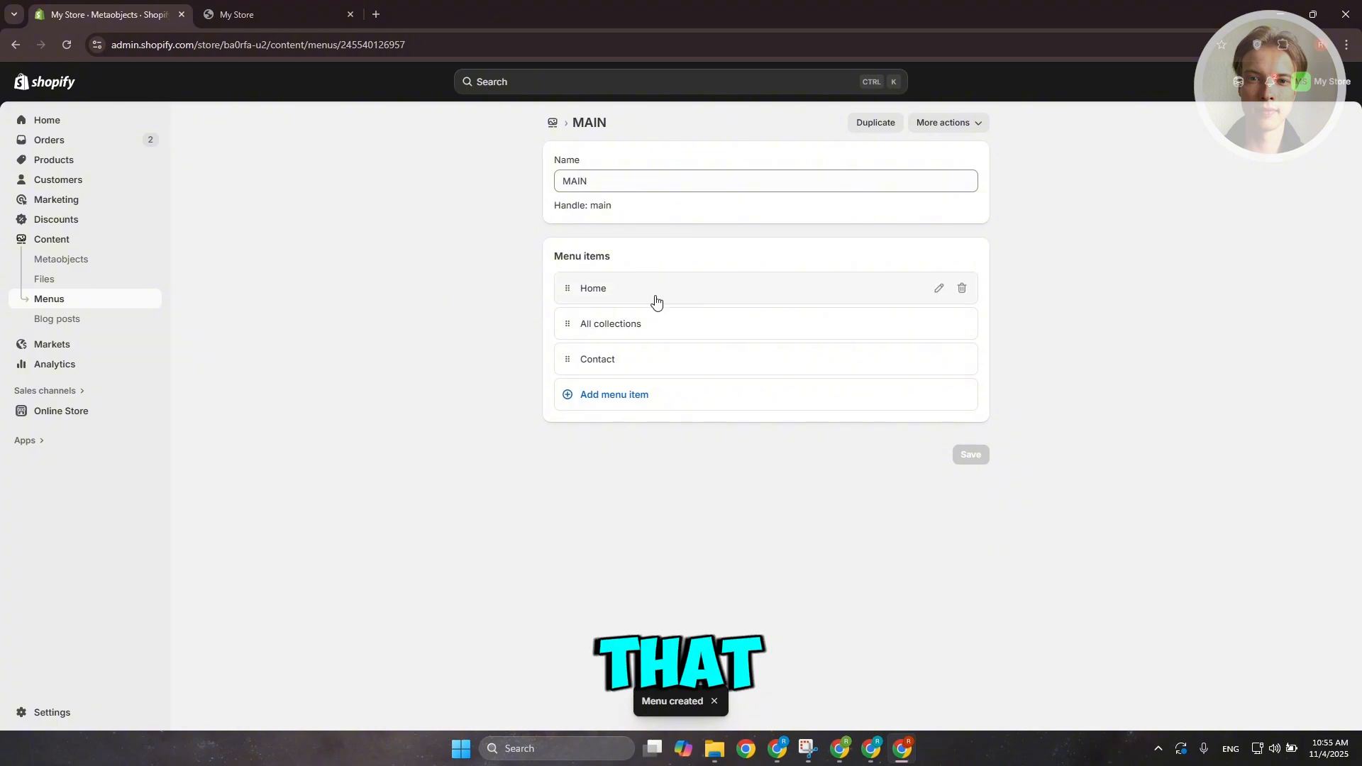
{"action": "left_click", "coordinate": [614, 395]}
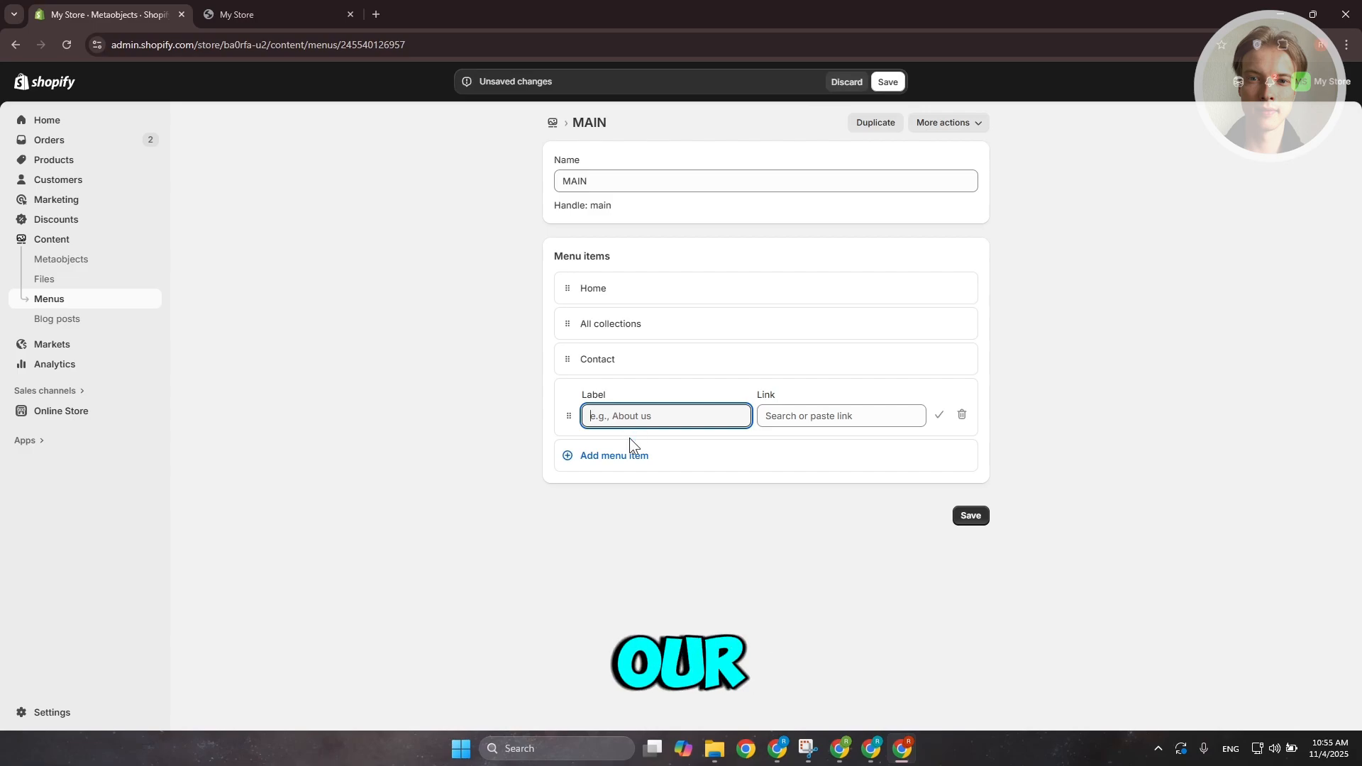
{"action": "left_click", "coordinate": [813, 422]}
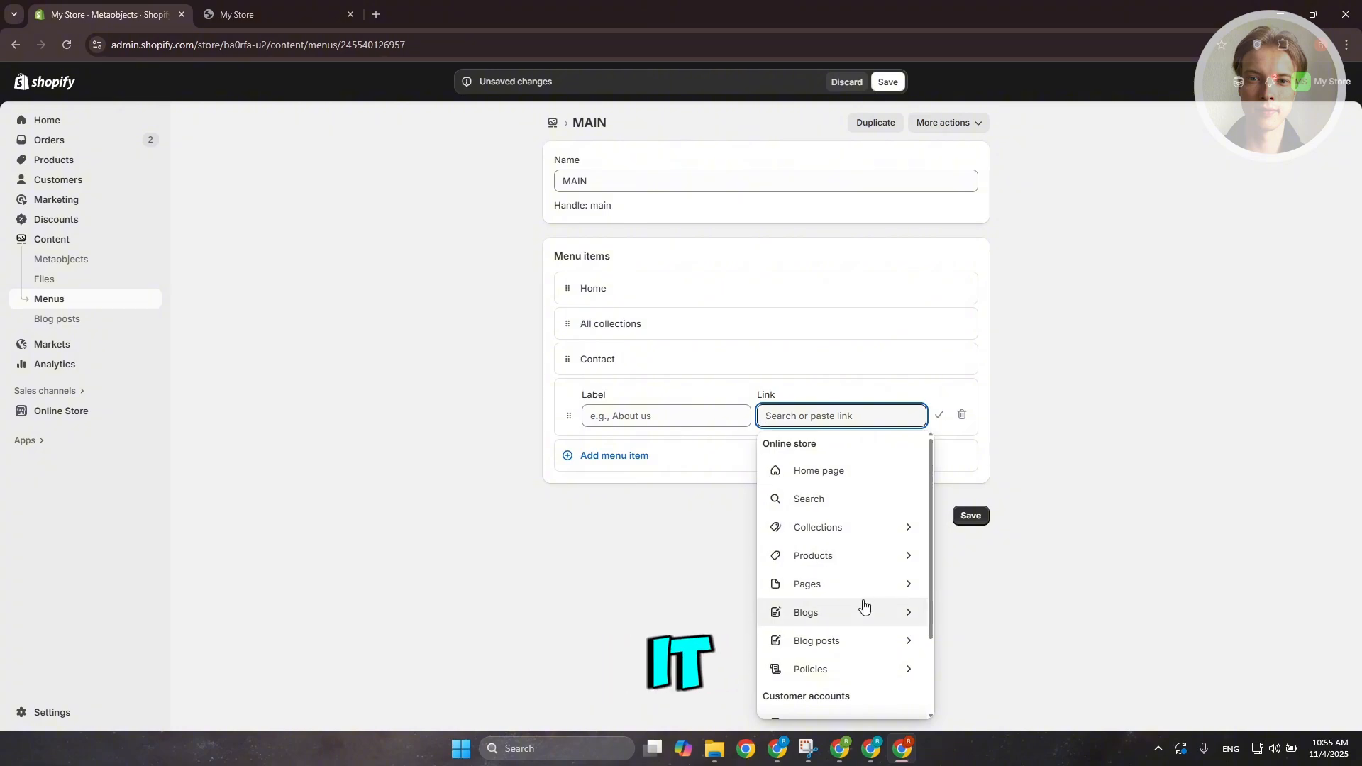
{"action": "scroll", "coordinate": [867, 621], "scroll_direction": "down", "scroll_amount": 1}
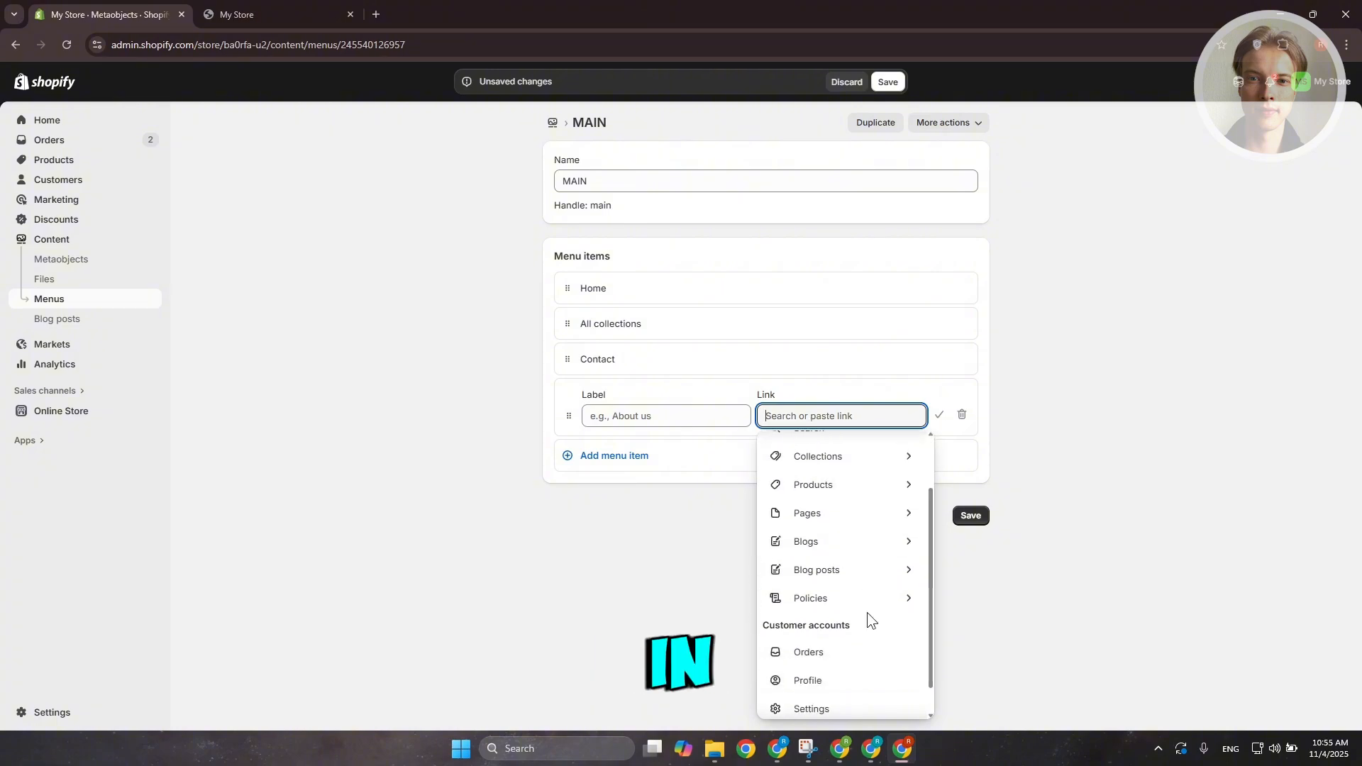
{"action": "left_click", "coordinate": [867, 460]}
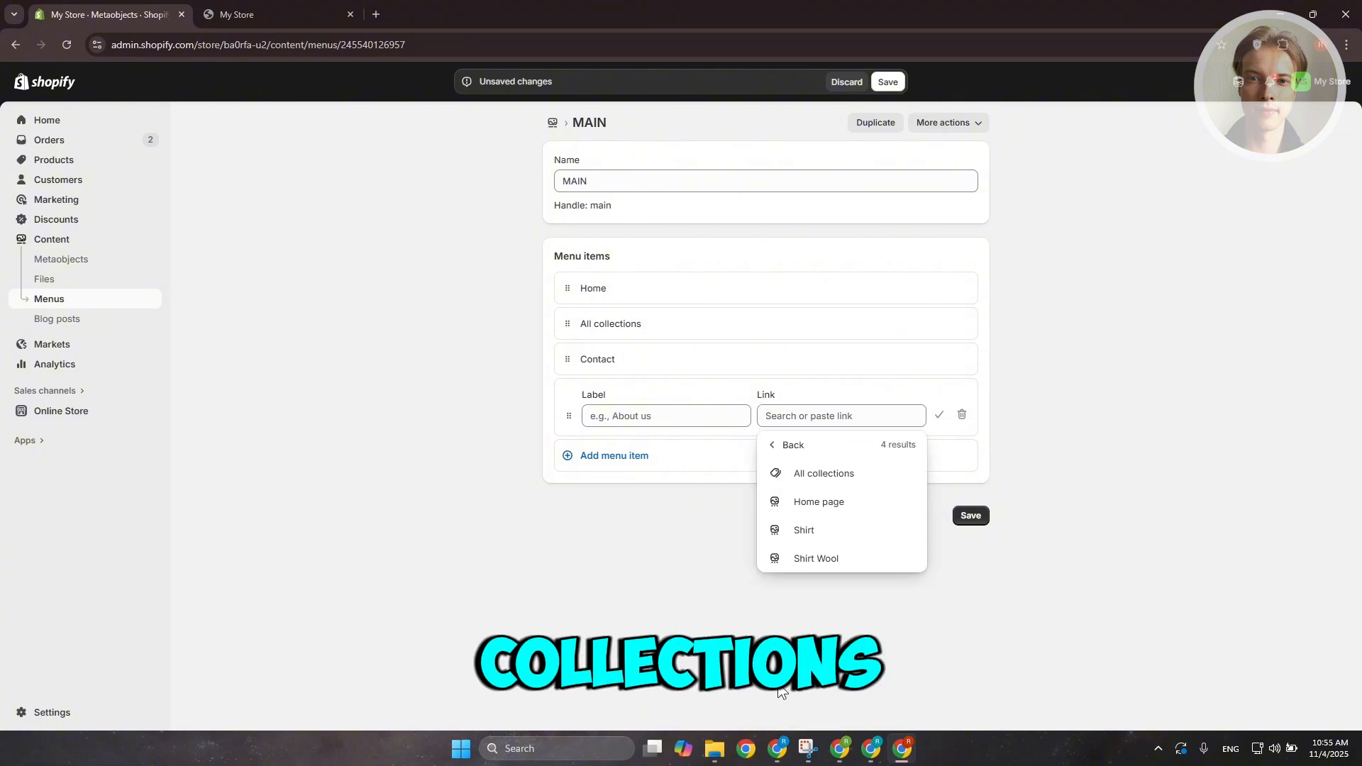
{"action": "left_click", "coordinate": [823, 531]}
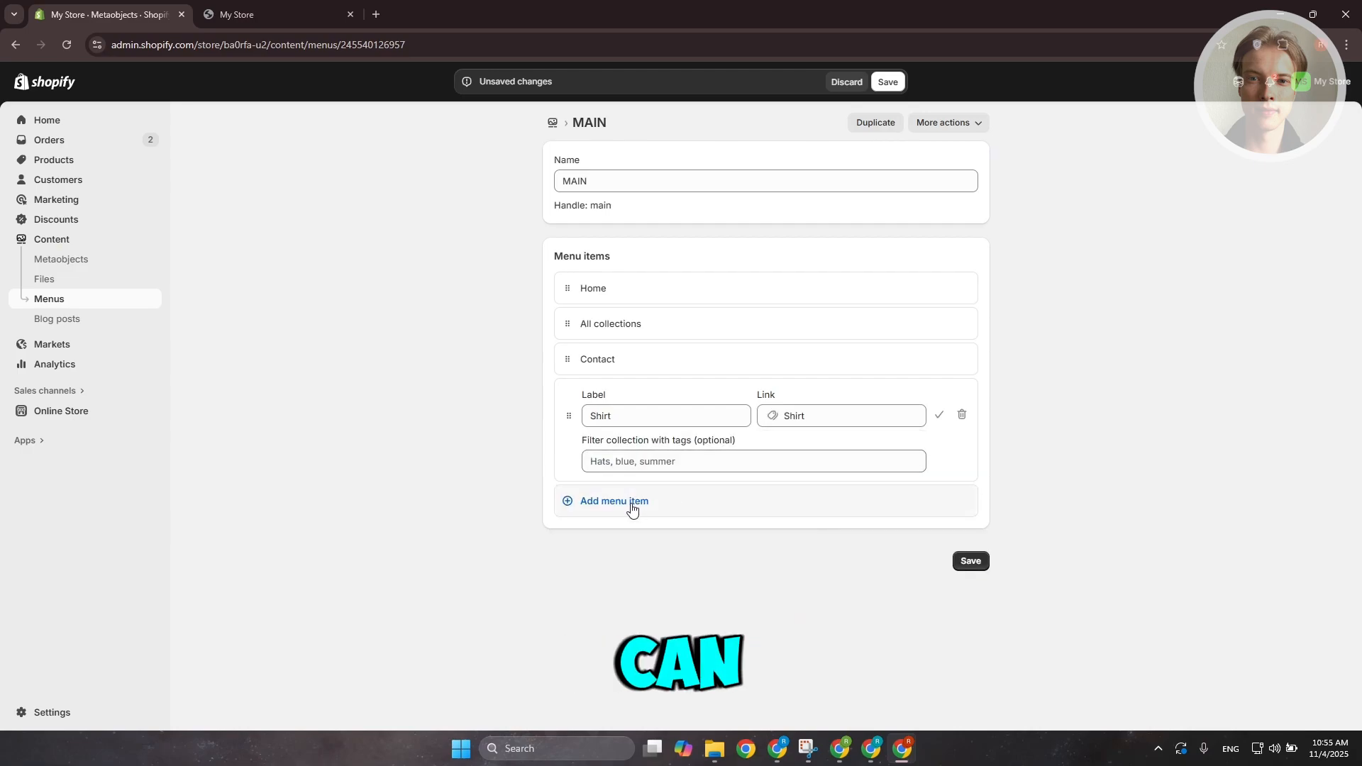
{"action": "left_click", "coordinate": [940, 418]}
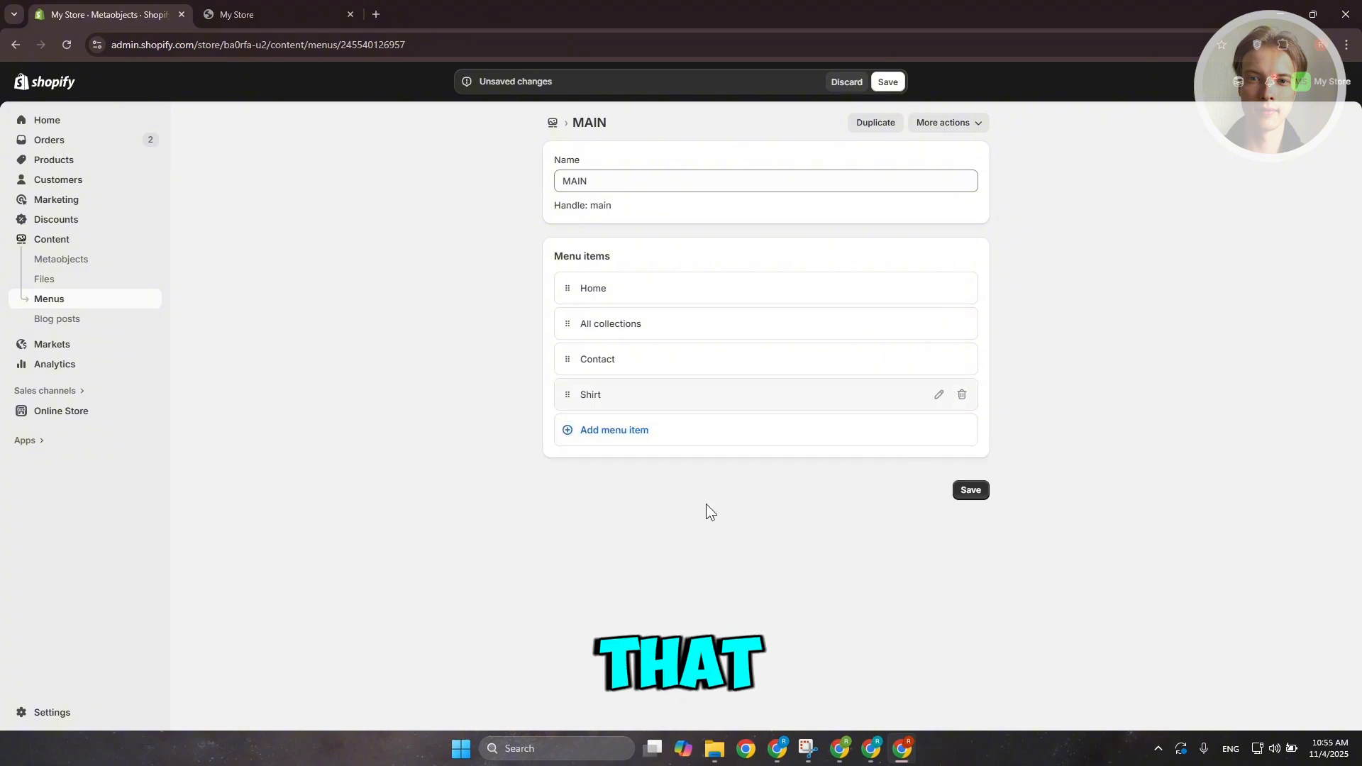
Add a Shirt Wool item linked to the Shirt Wool collection and nest it under Shirt
{"action": "left_click", "coordinate": [608, 431]}
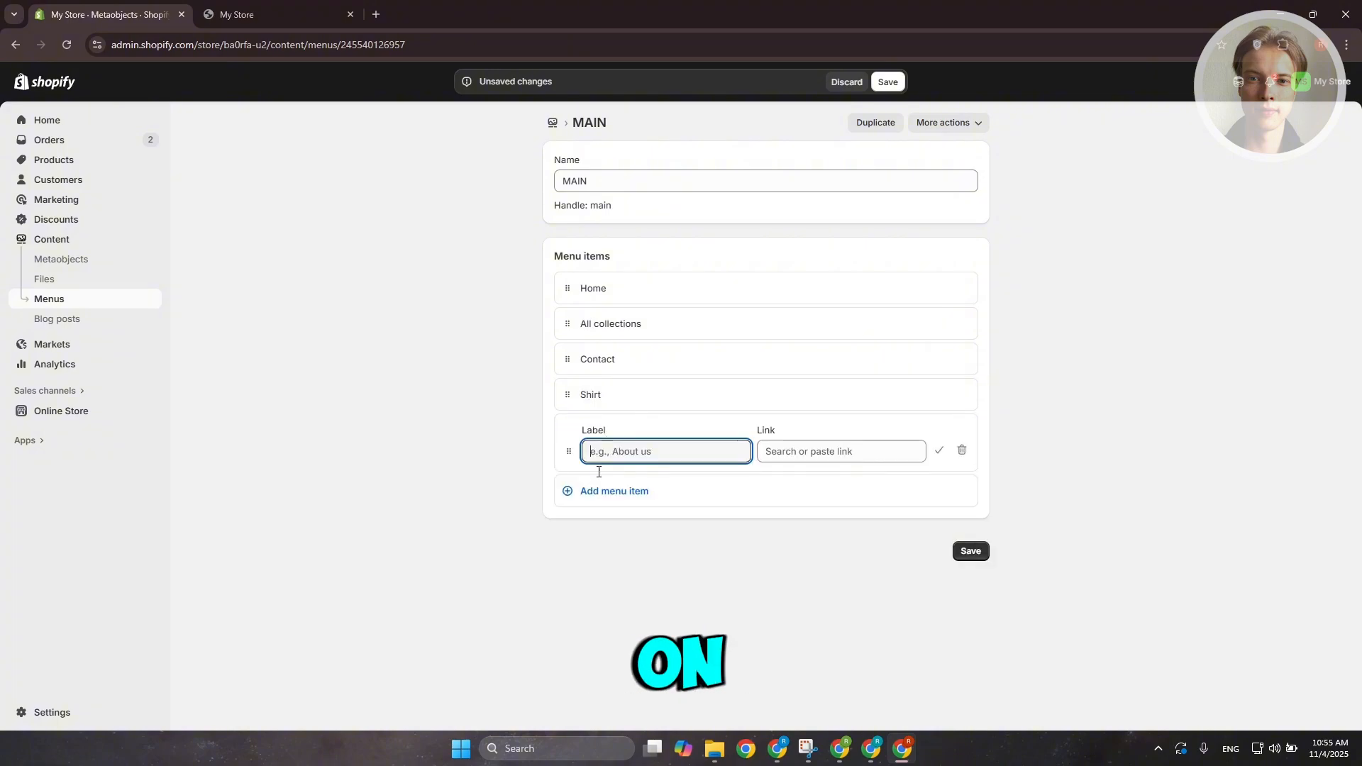
{"action": "left_click", "coordinate": [823, 455]}
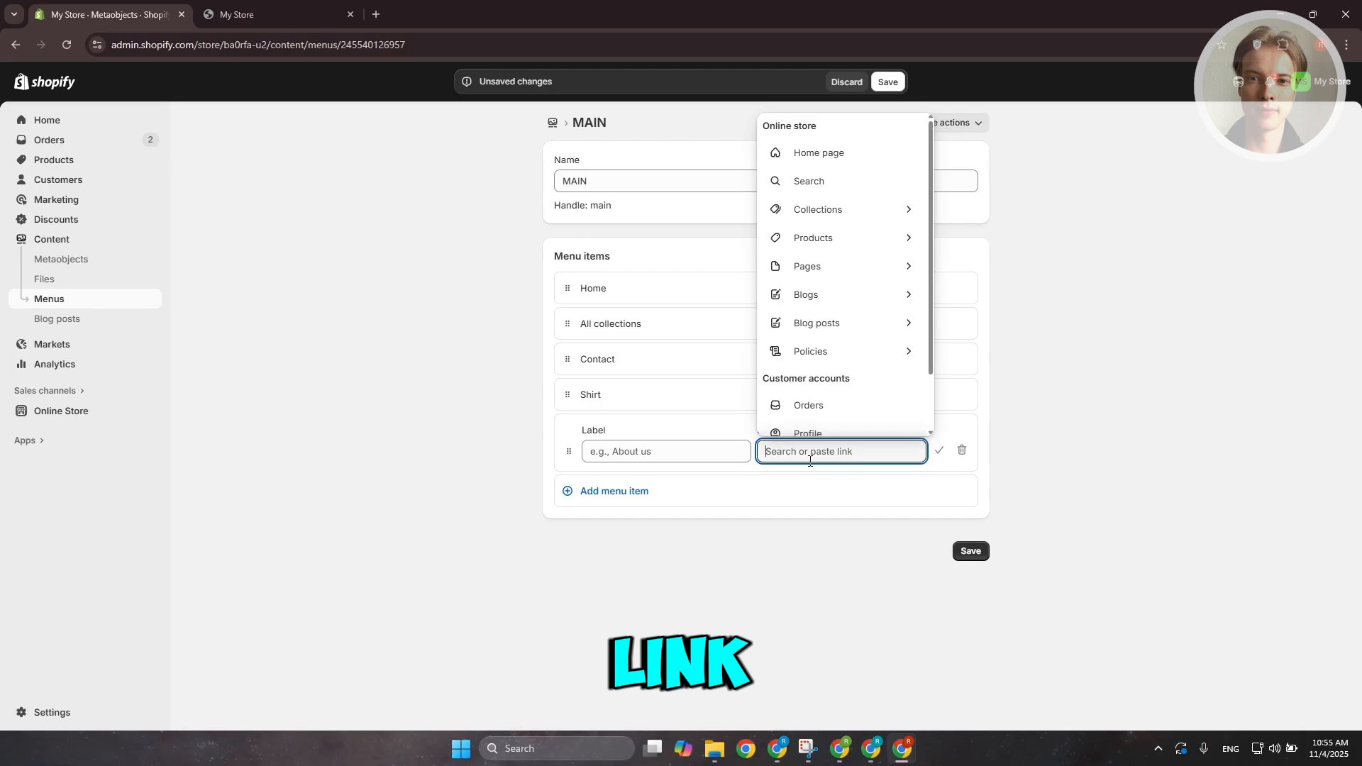
{"action": "left_click", "coordinate": [887, 209]}
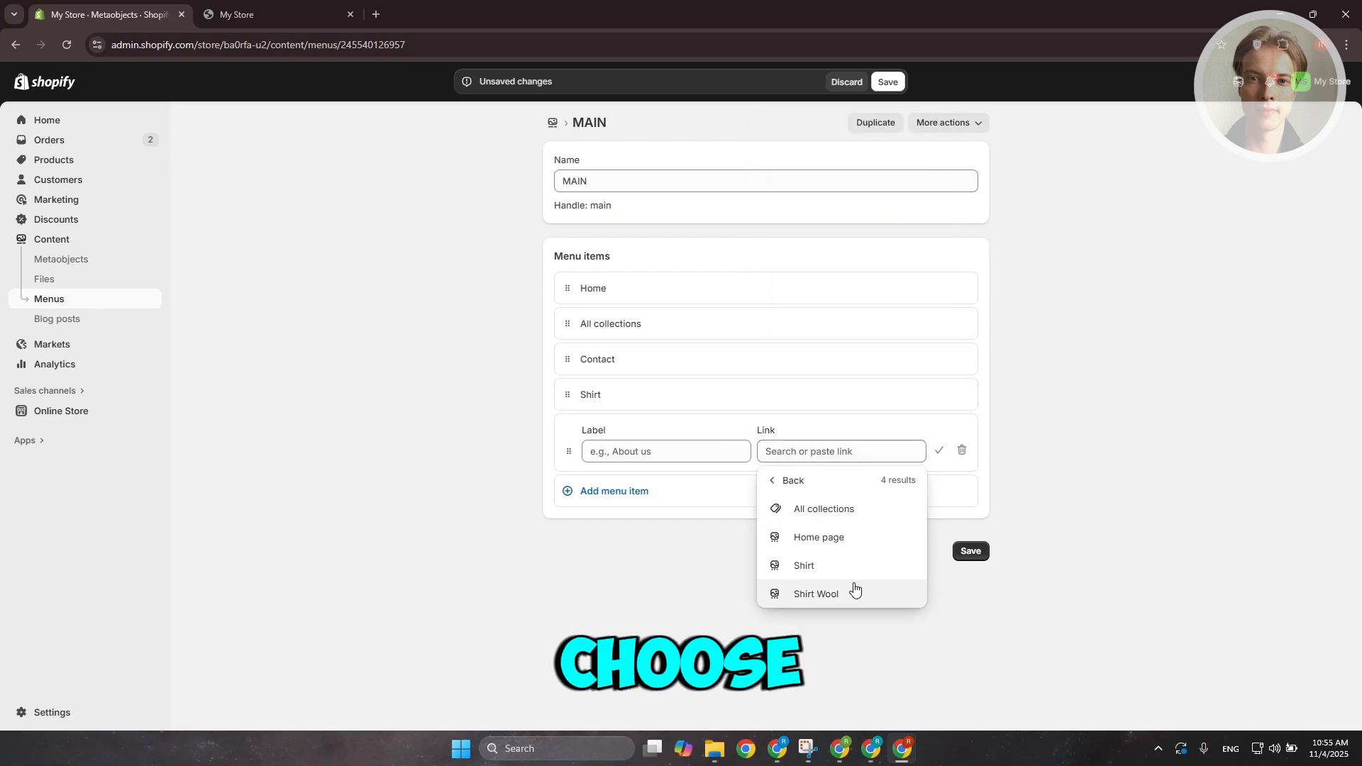
{"action": "left_click", "coordinate": [816, 594]}
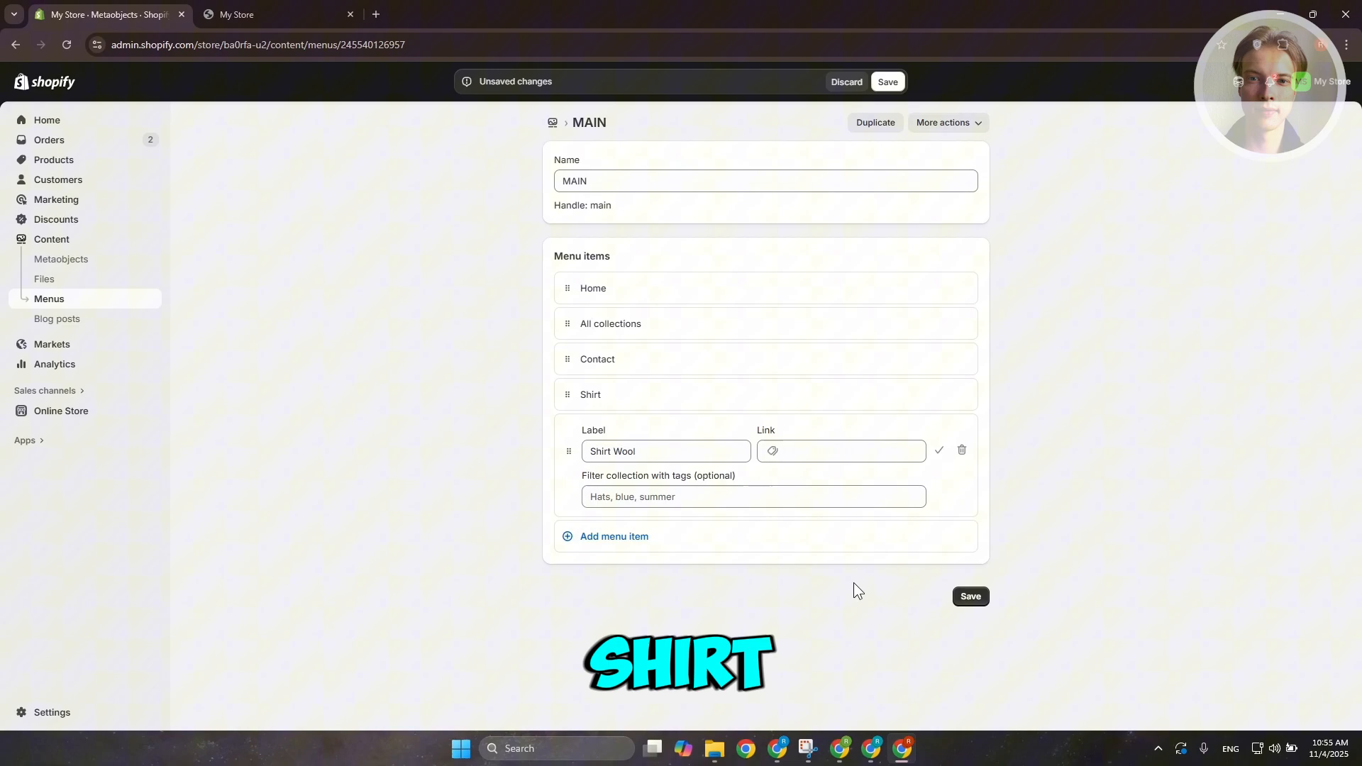
{"action": "left_click", "coordinate": [940, 454]}
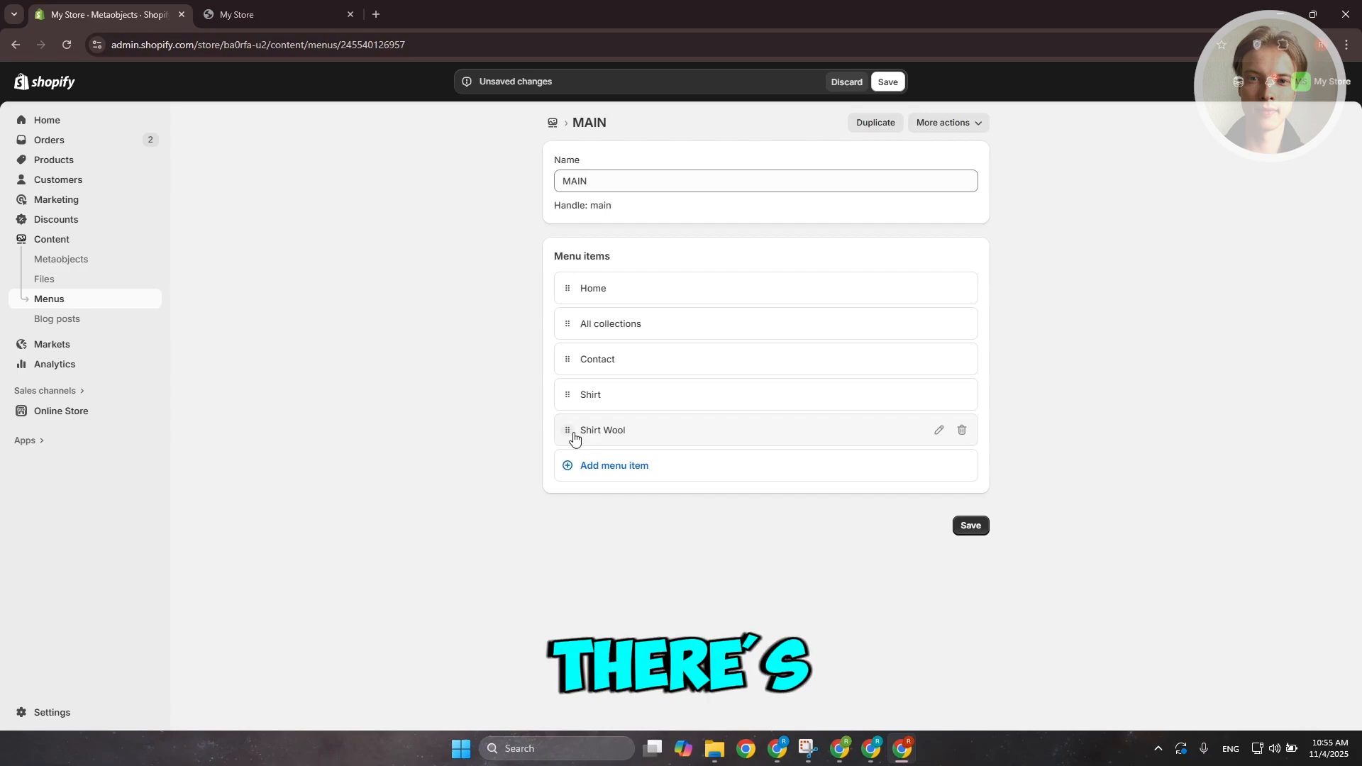
{"action": "left_click_drag", "start_coordinate": [565, 435], "coordinate": [598, 436]}
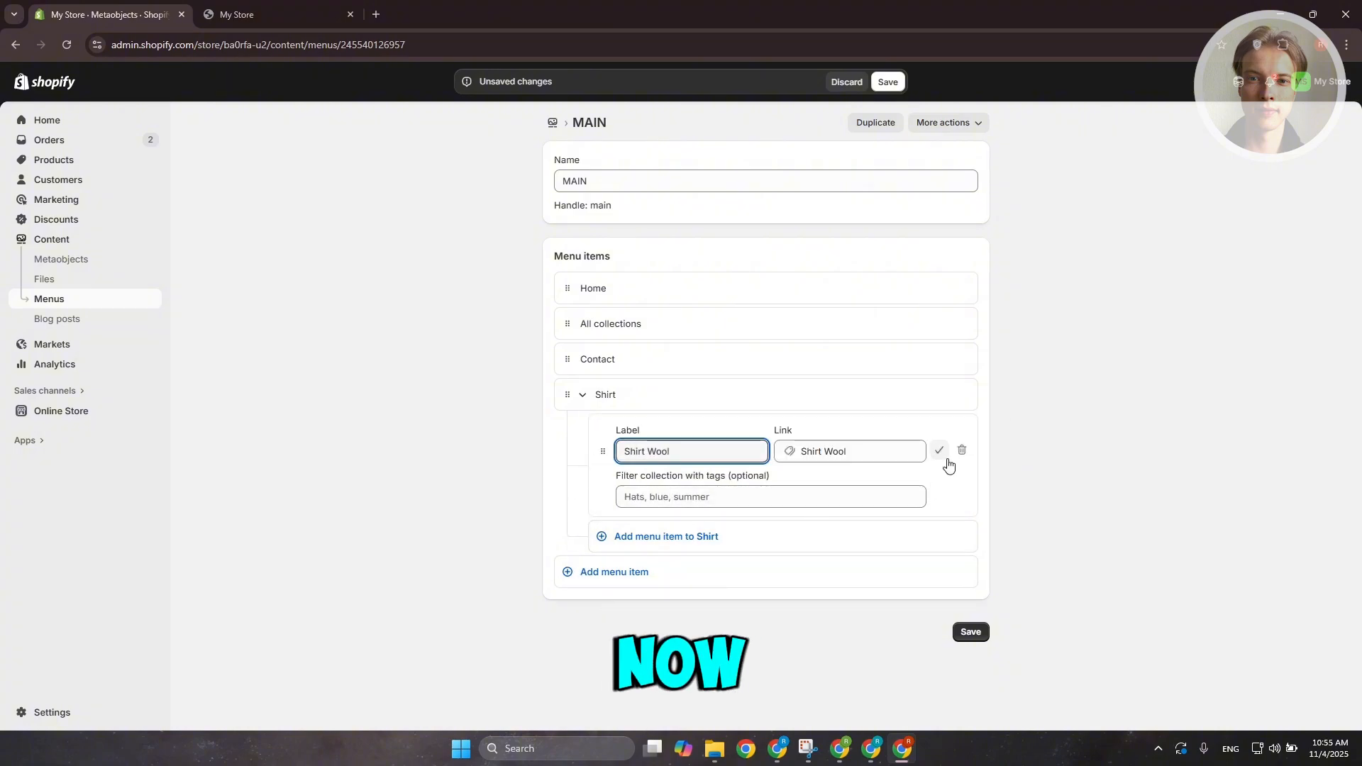
{"action": "left_click", "coordinate": [941, 454]}
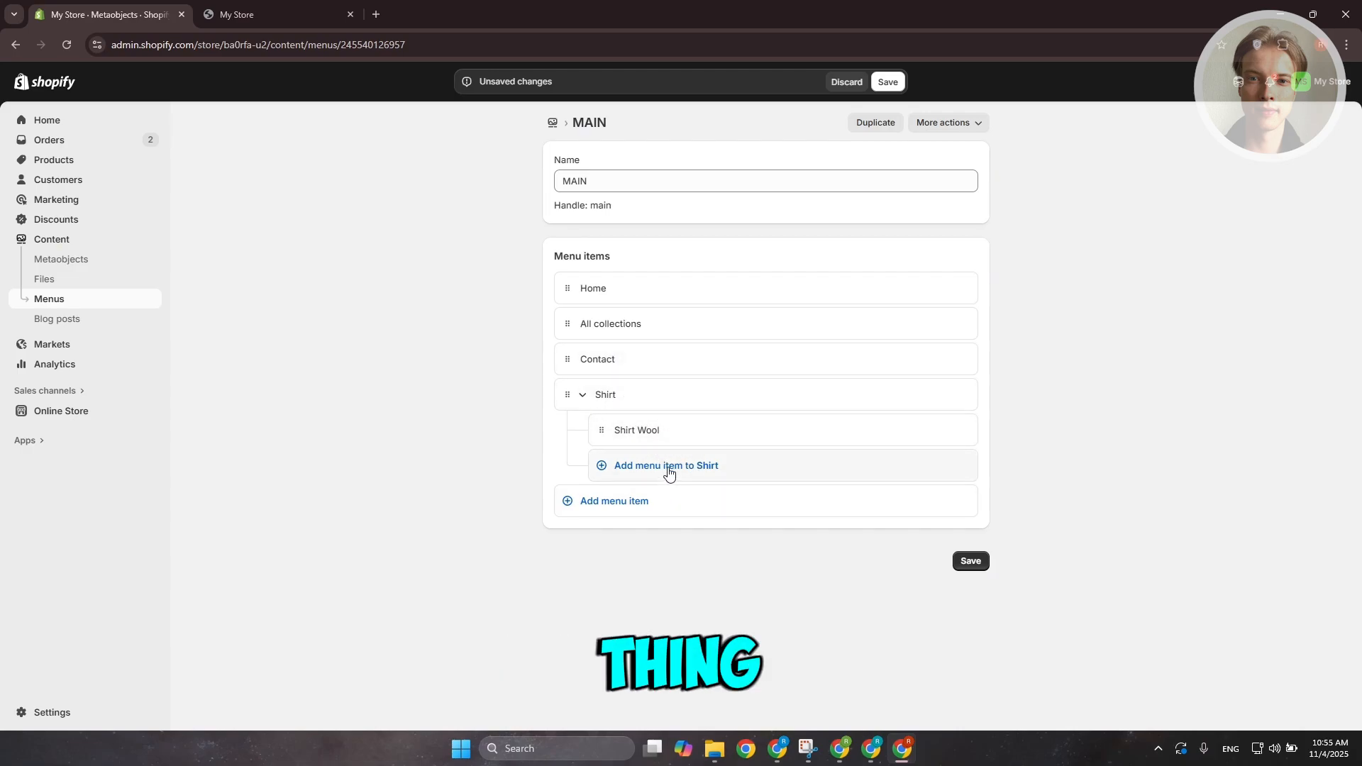
Add a Home page sub-item under Shirt and nest it beneath Shirt Wool
{"action": "left_click", "coordinate": [634, 468]}
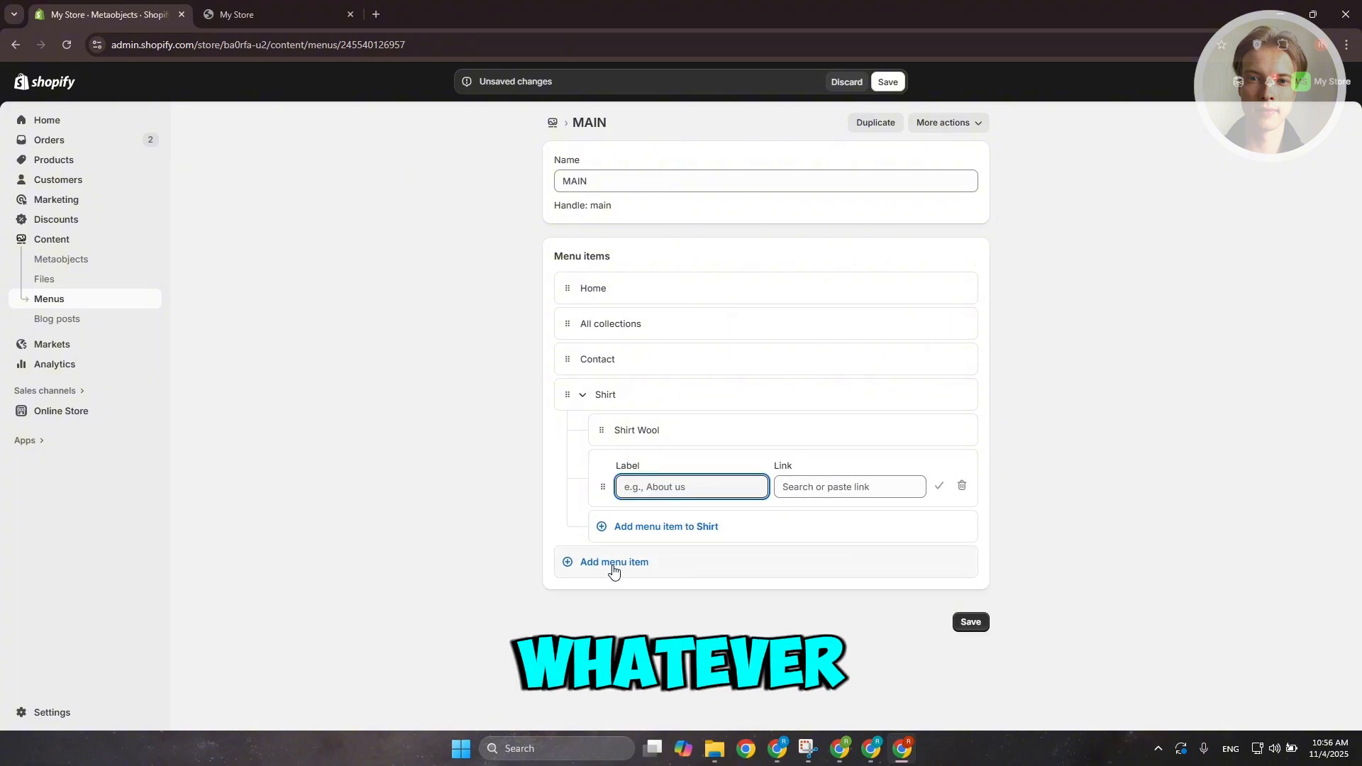
{"action": "left_click", "coordinate": [800, 487]}
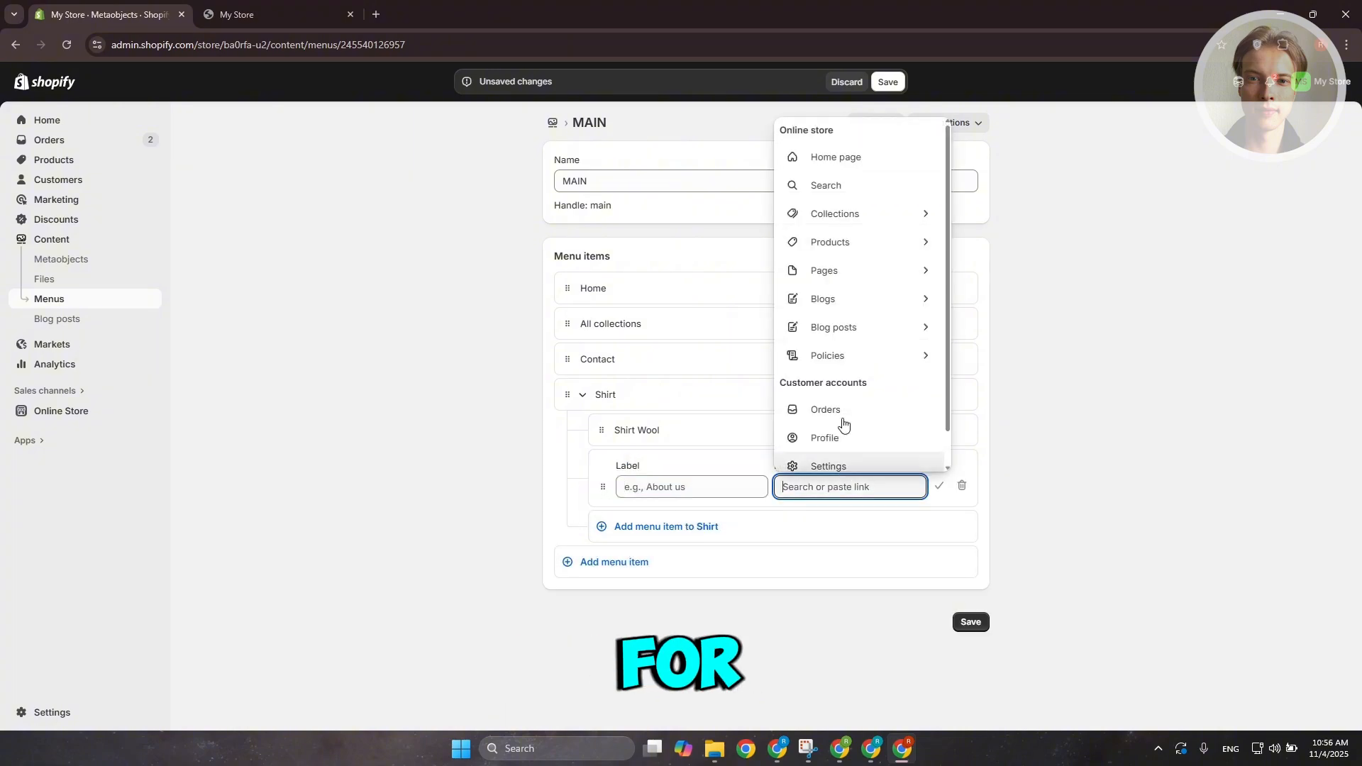
{"action": "left_click", "coordinate": [851, 213]}
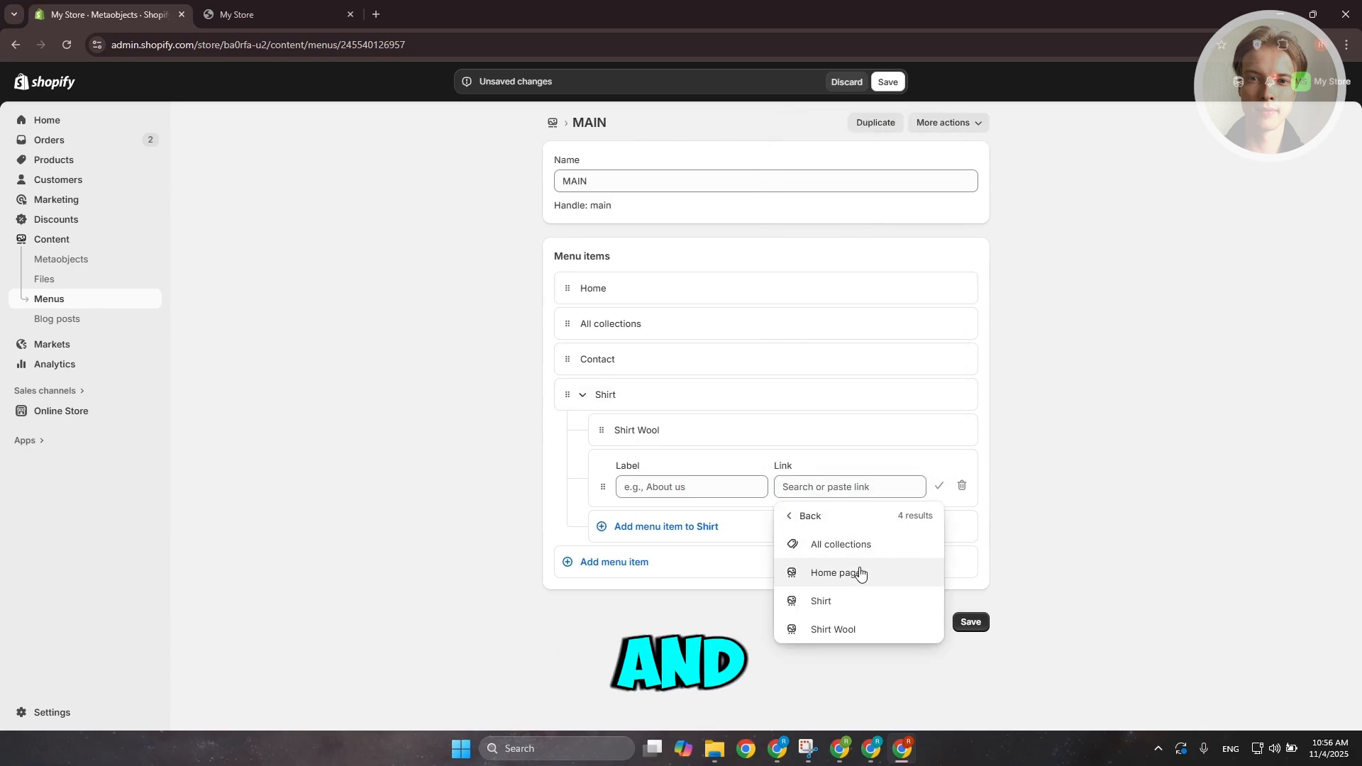
{"action": "left_click", "coordinate": [860, 577]}
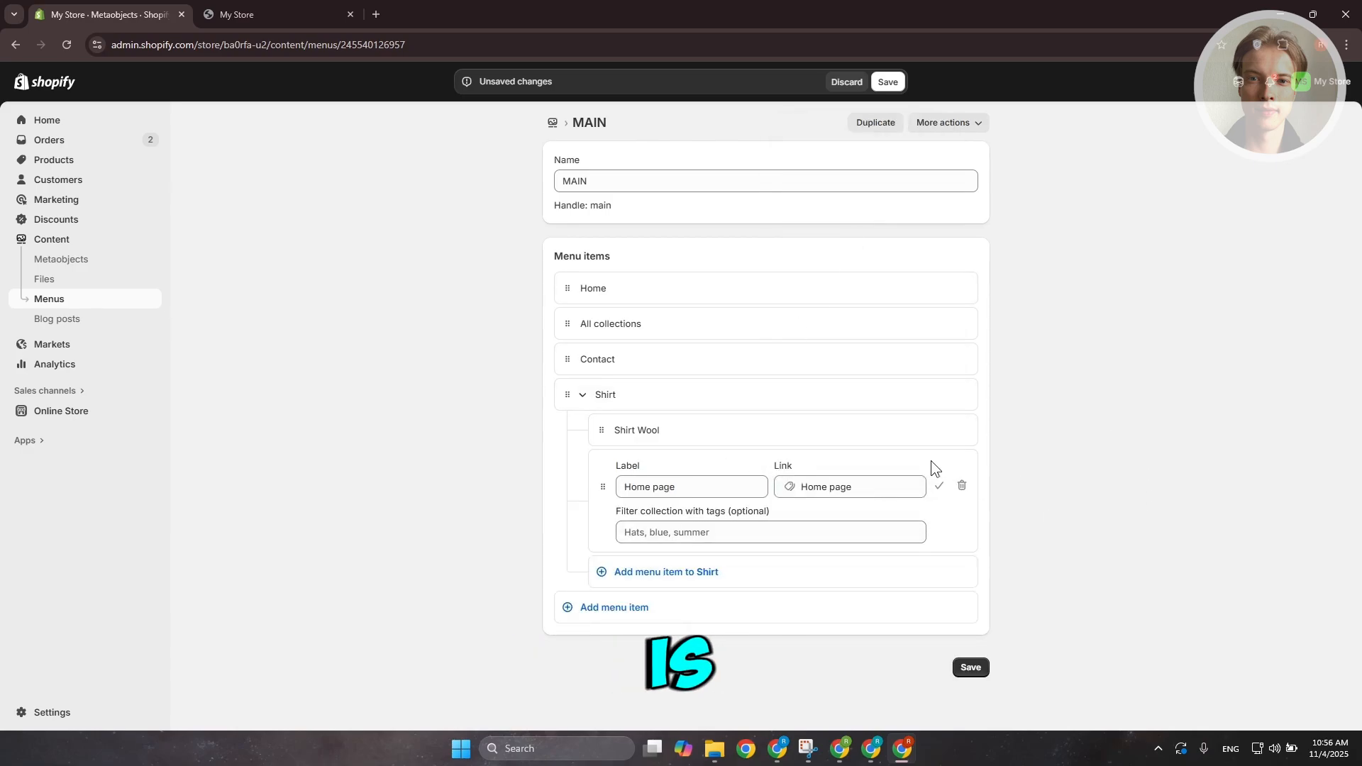
{"action": "left_click", "coordinate": [938, 486]}
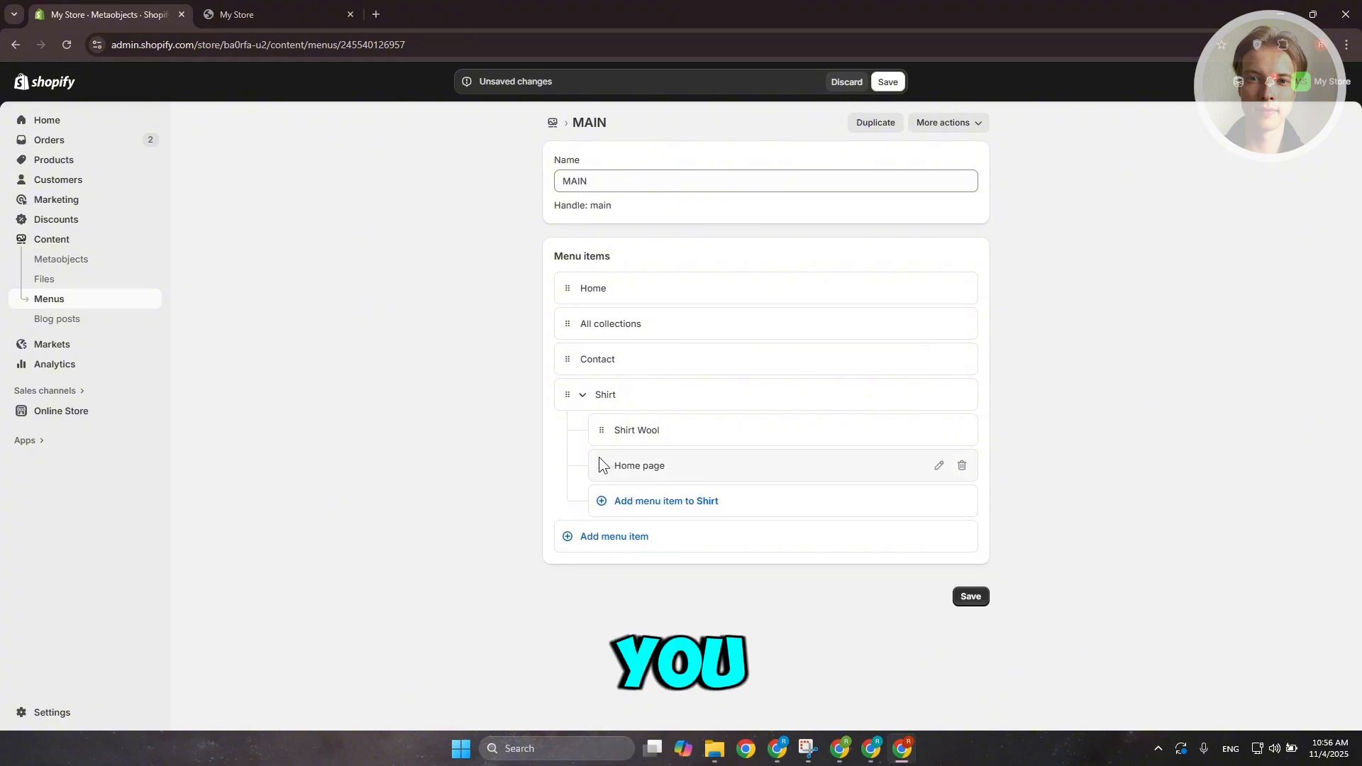
{"action": "left_click_drag", "start_coordinate": [599, 474], "coordinate": [725, 461]}
{"action": "left_click", "coordinate": [938, 487]}
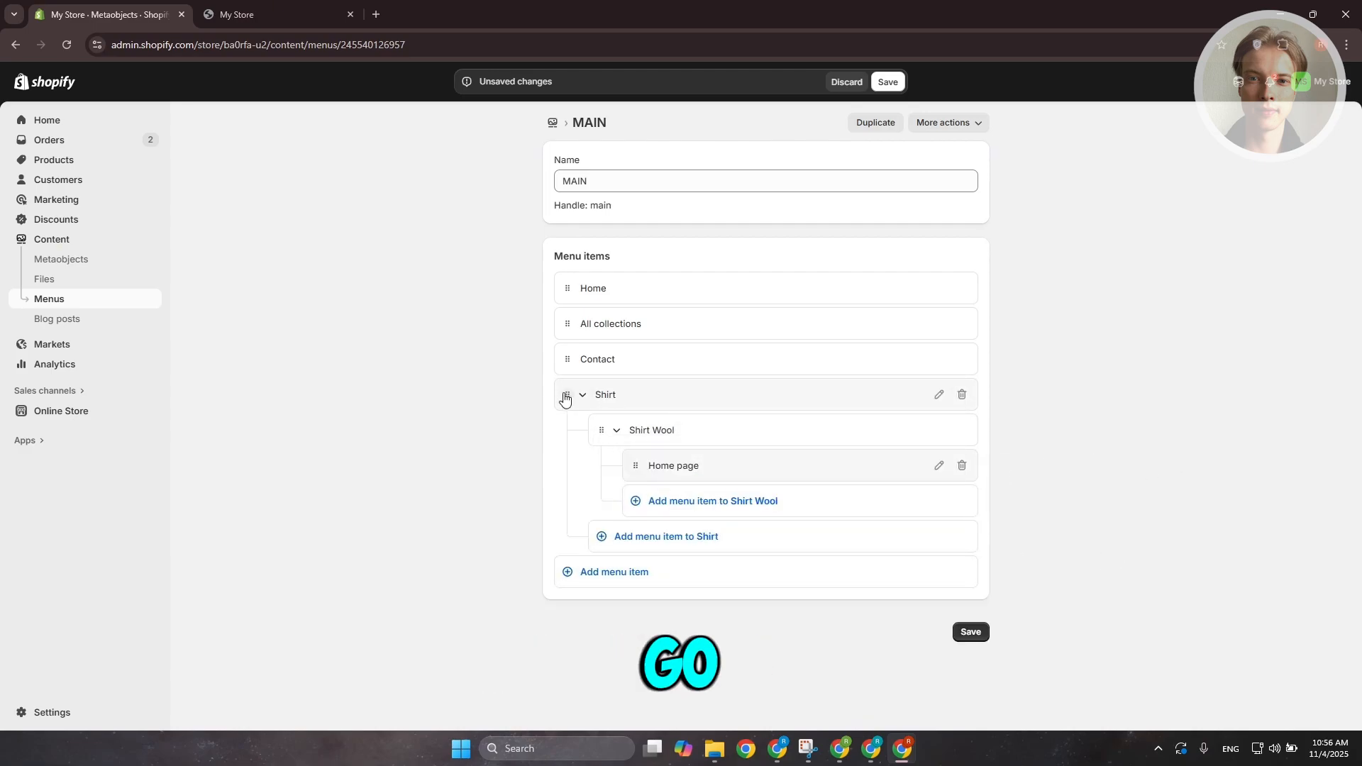
Move the Contact item below the Shirt group in the menu
{"action": "left_click_drag", "start_coordinate": [565, 397], "coordinate": [631, 446]}
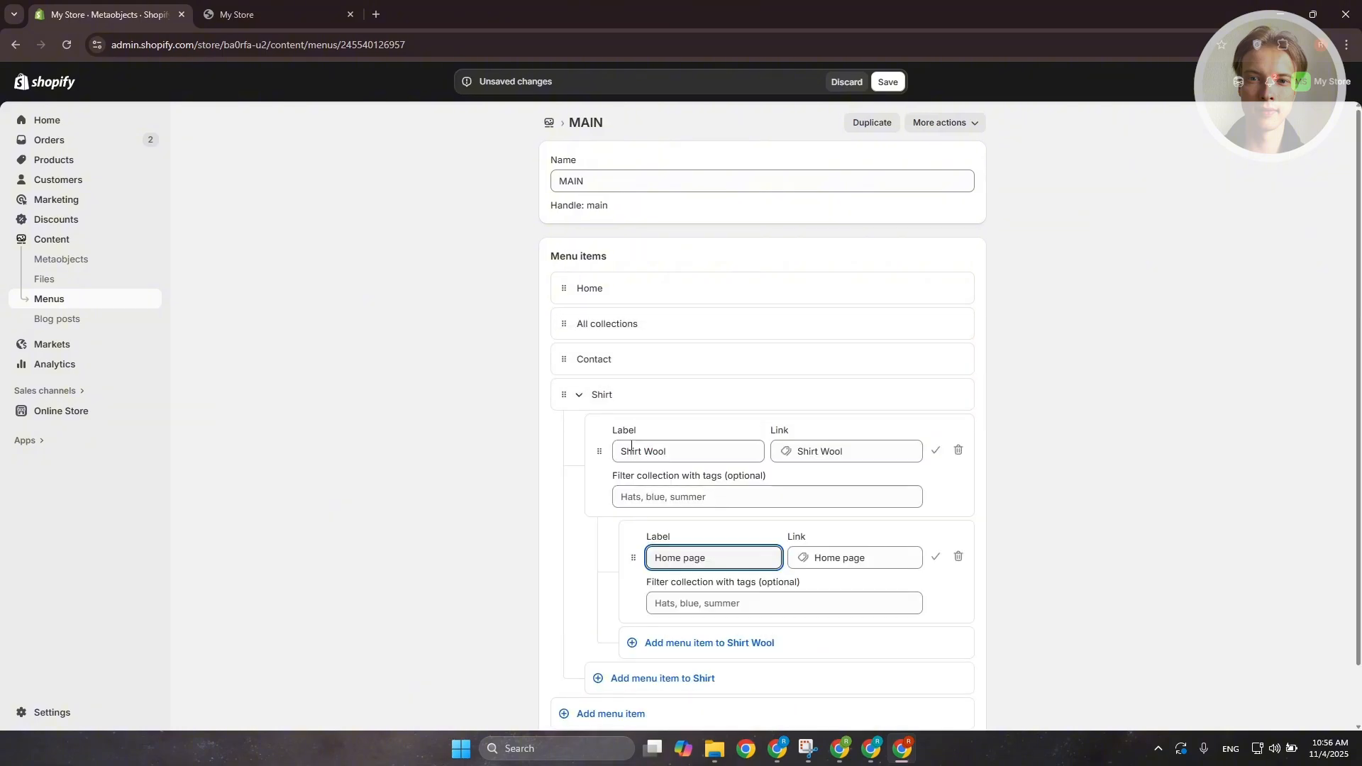
{"action": "mouse_move", "coordinate": [564, 394]}
{"action": "left_mouse_down"}
{"action": "mouse_move", "coordinate": [647, 360]}
{"action": "mouse_move", "coordinate": [565, 377]}
{"action": "left_mouse_up"}
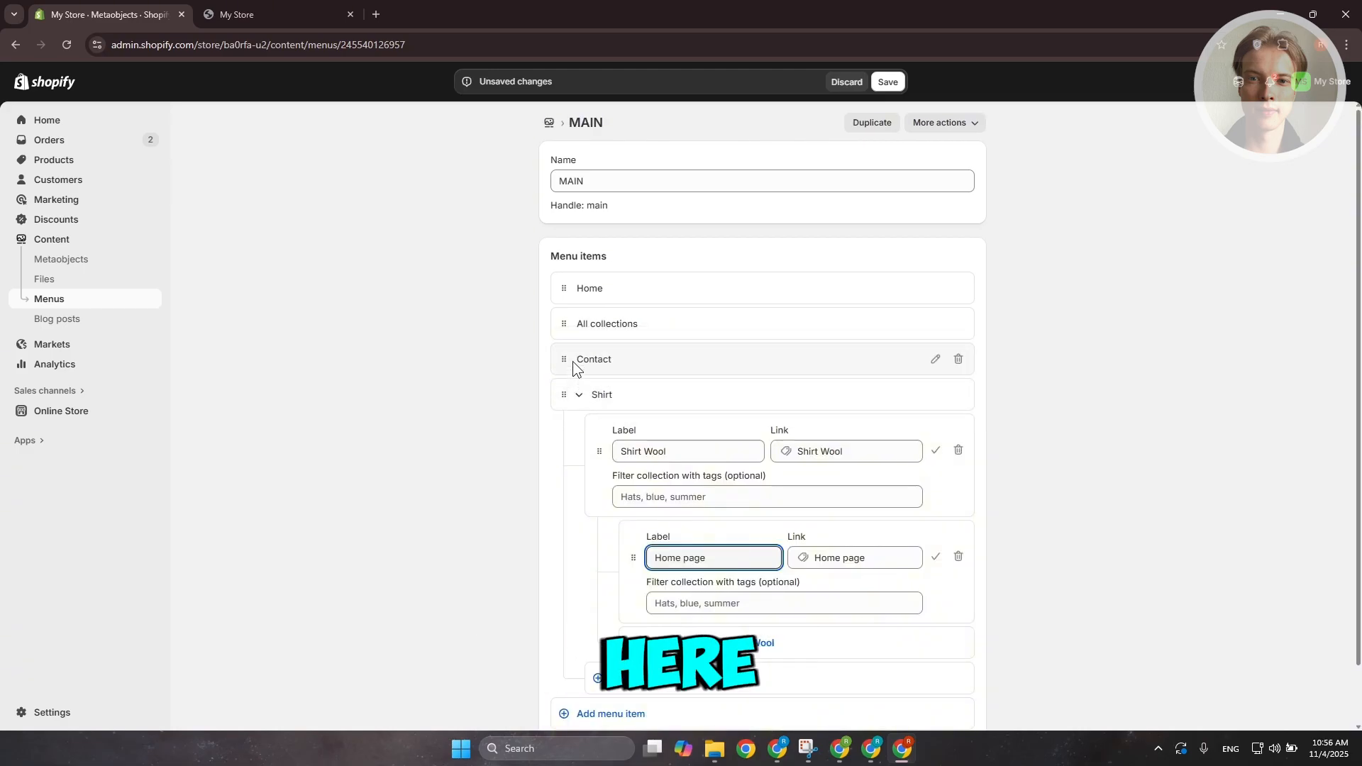
{"action": "scroll", "coordinate": [851, 518], "scroll_direction": "down", "scroll_amount": 1}
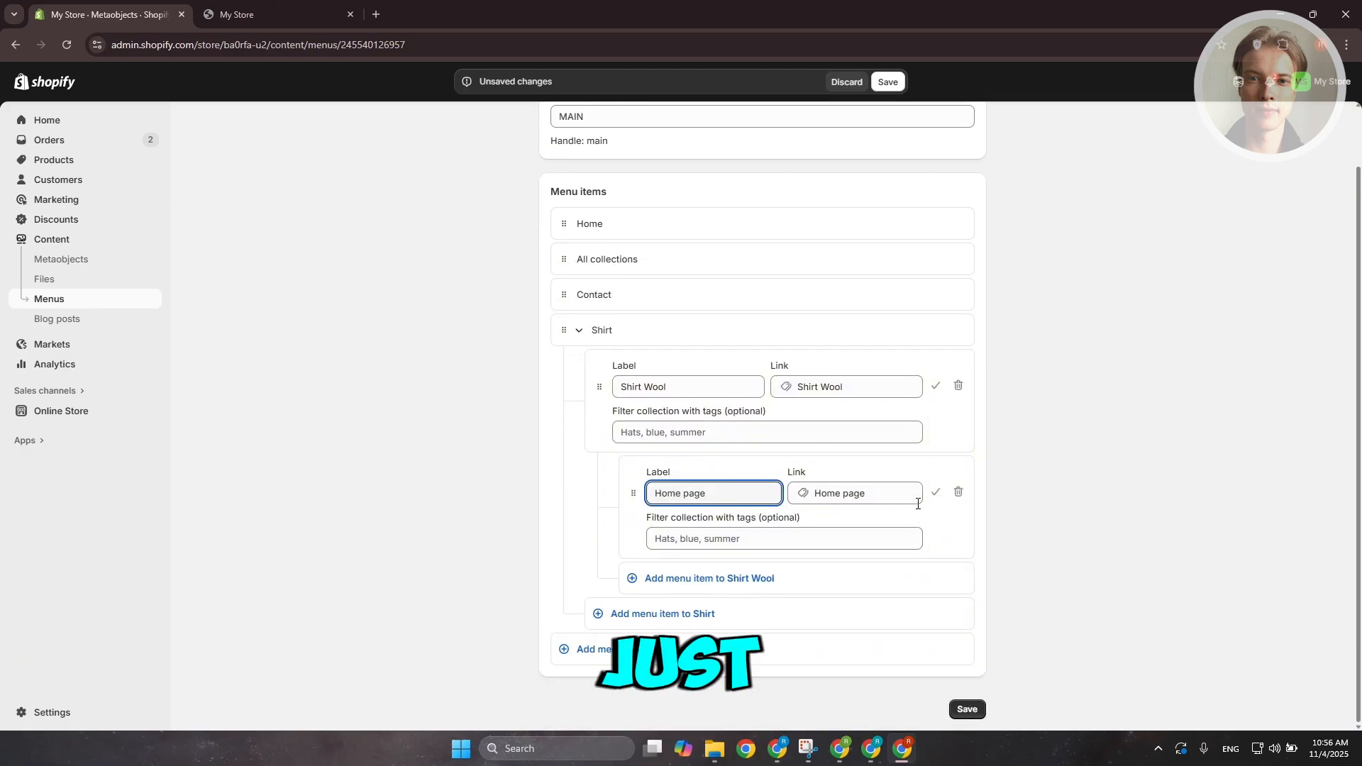
{"action": "left_click", "coordinate": [936, 385]}
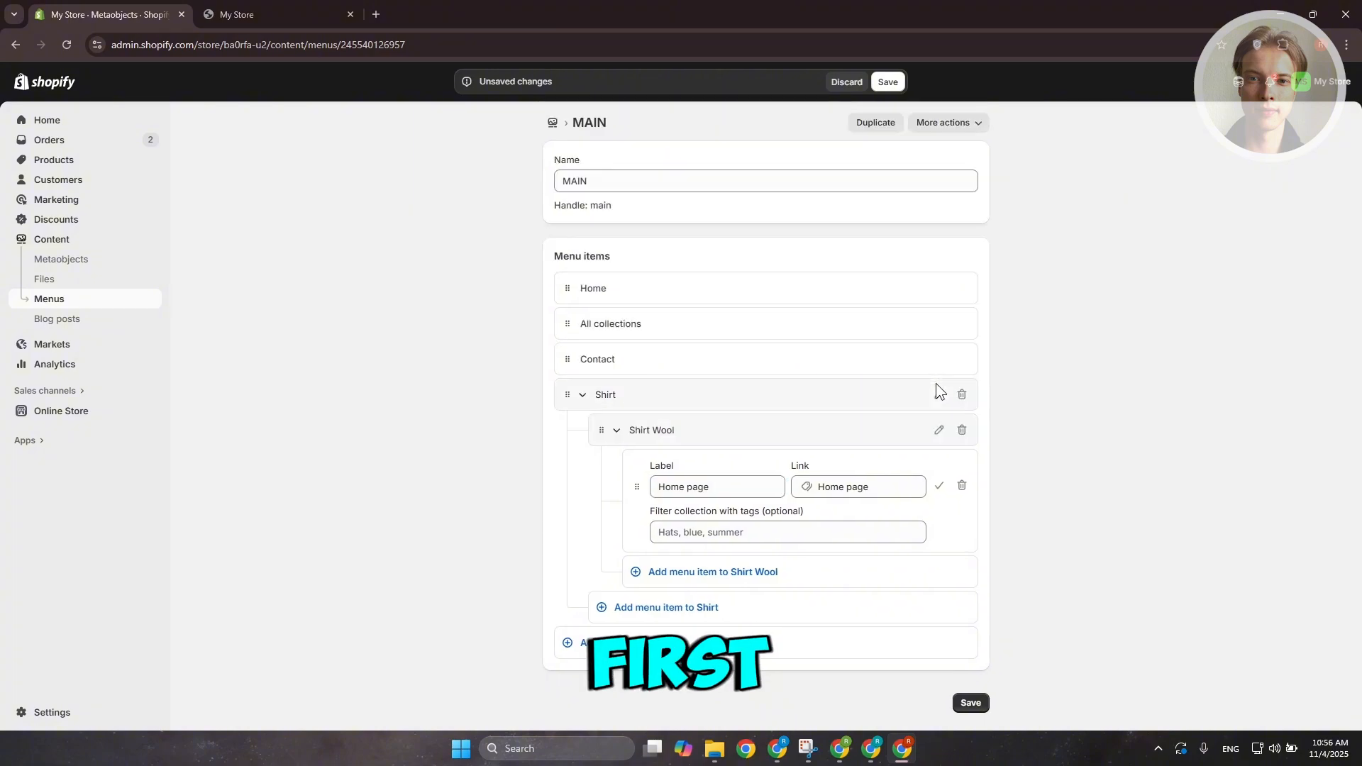
{"action": "left_click", "coordinate": [927, 488]}
{"action": "left_click_drag", "start_coordinate": [569, 364], "coordinate": [576, 444]}
{"action": "left_click_drag", "start_coordinate": [573, 352], "coordinate": [586, 538]}
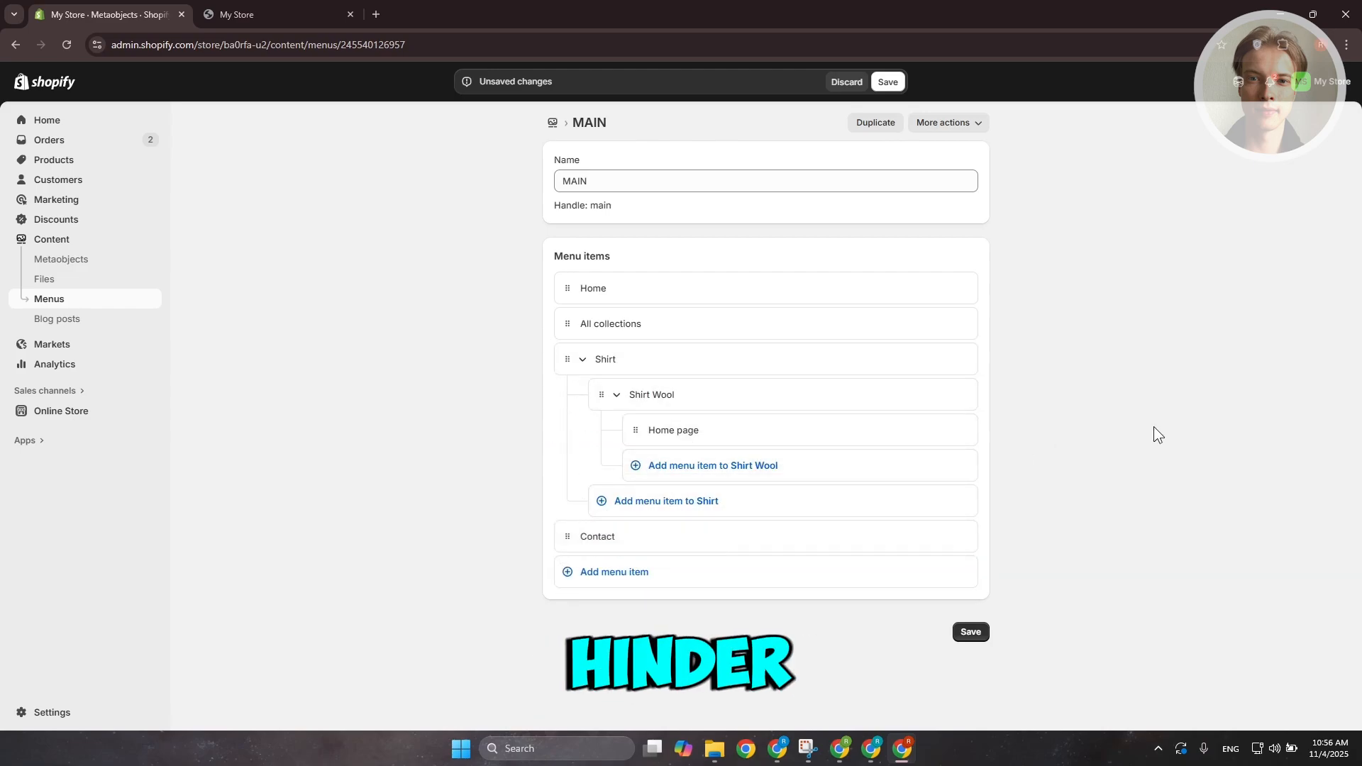
Delete the Home page sub-item from under Shirt Wool
{"action": "left_click_drag", "start_coordinate": [566, 359], "coordinate": [623, 352]}
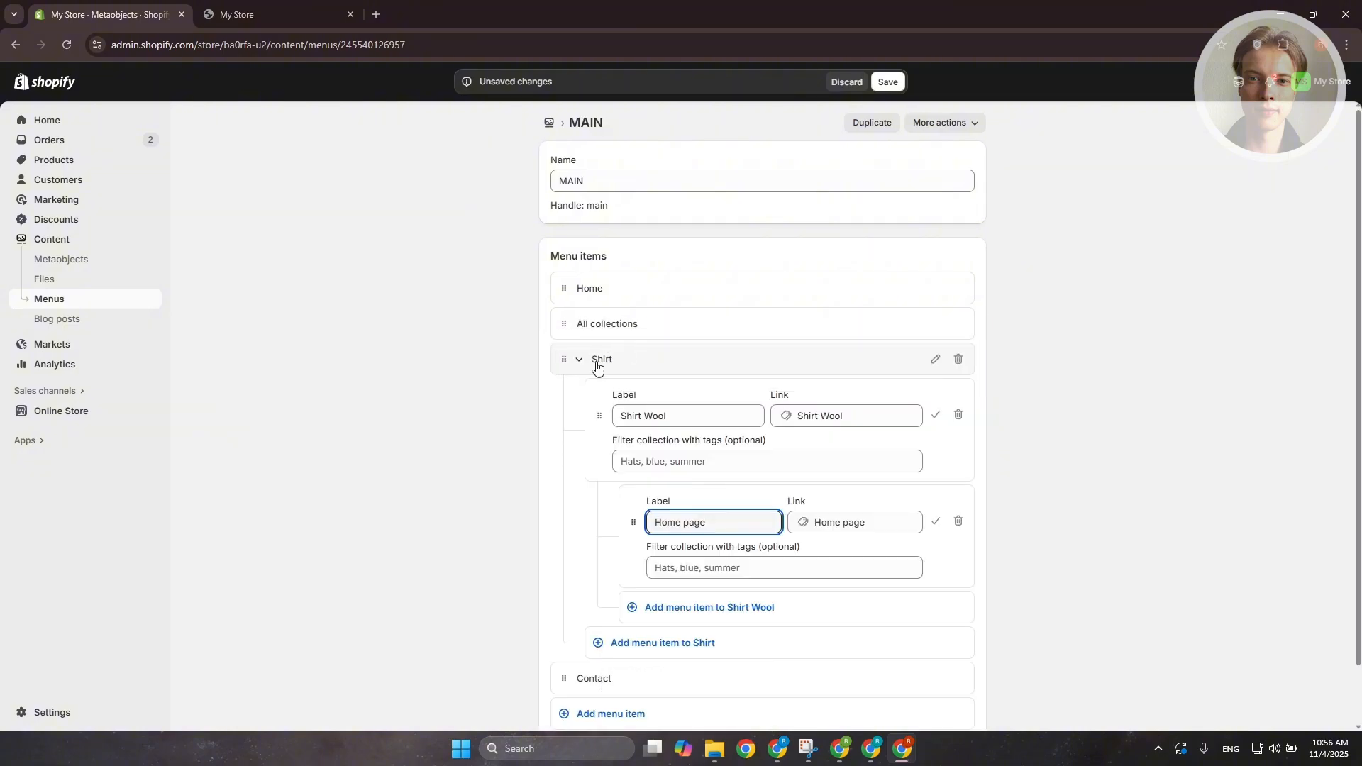
{"action": "left_click", "coordinate": [959, 522]}
{"action": "left_click", "coordinate": [864, 436]}
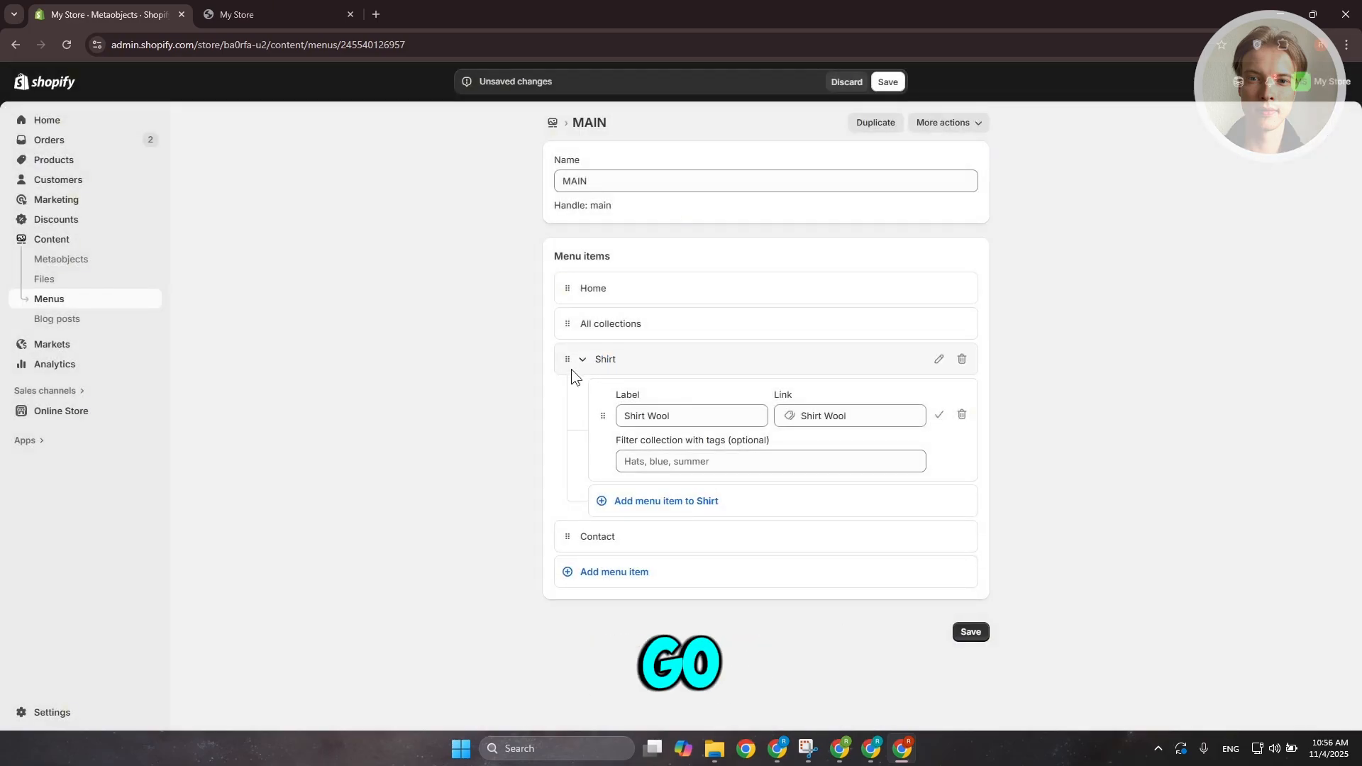
Nest the Shirt group under All collections and save the menu
{"action": "mouse_move", "coordinate": [569, 360]}
{"action": "left_mouse_down"}
{"action": "mouse_move", "coordinate": [587, 331]}
{"action": "mouse_move", "coordinate": [593, 344]}
{"action": "mouse_move", "coordinate": [562, 355]}
{"action": "left_mouse_up"}
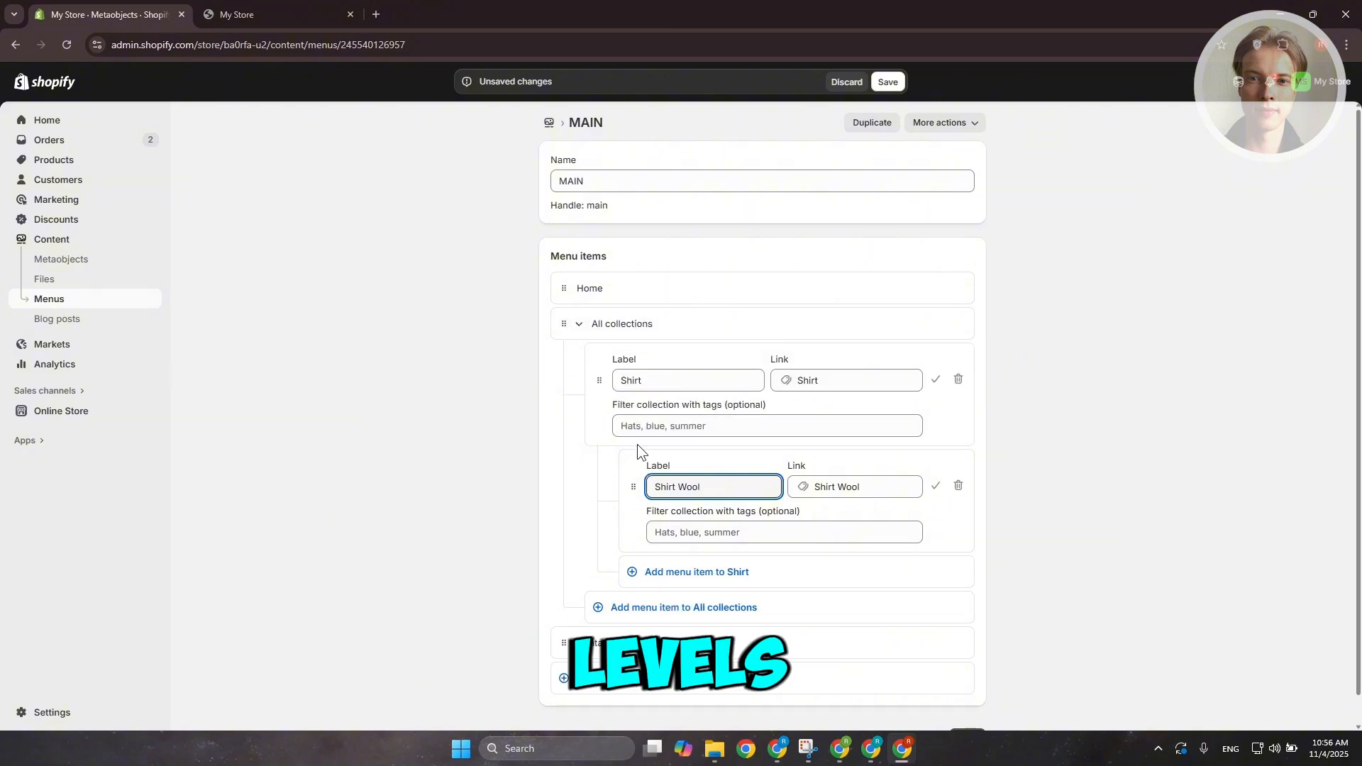
{"action": "scroll", "coordinate": [1067, 583], "scroll_direction": "down", "scroll_amount": 1}
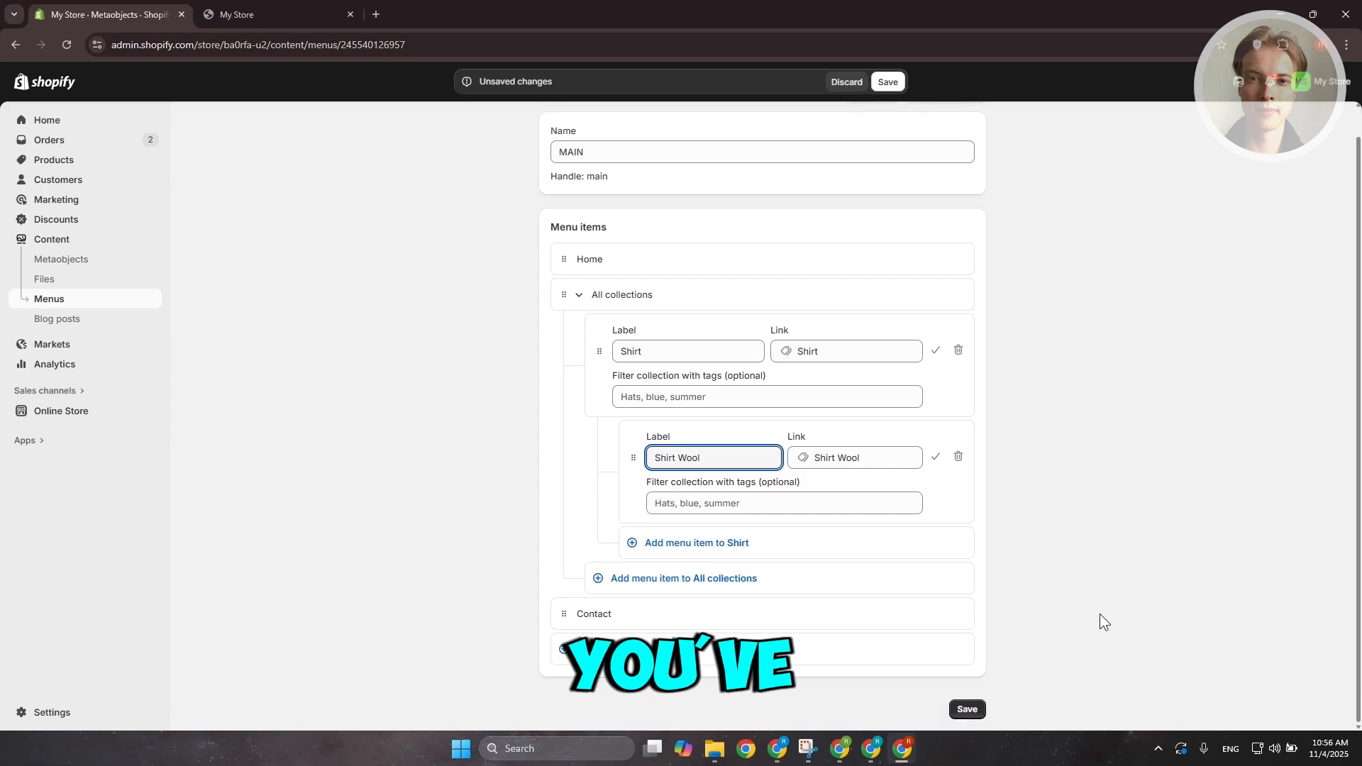
{"action": "left_click", "coordinate": [968, 710]}
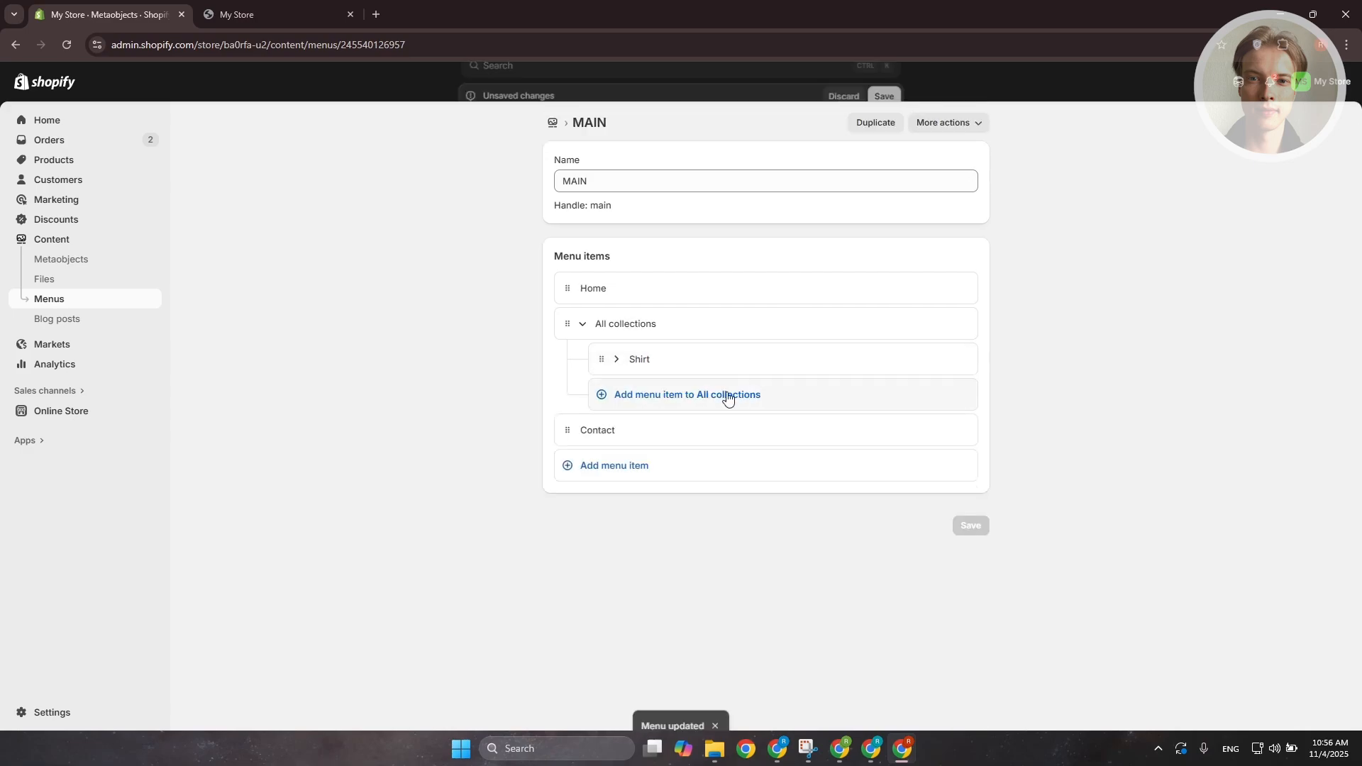
Expand and collapse the Shirt group to check its sub-item, then save the MAIN menu
{"action": "left_click", "coordinate": [616, 360]}
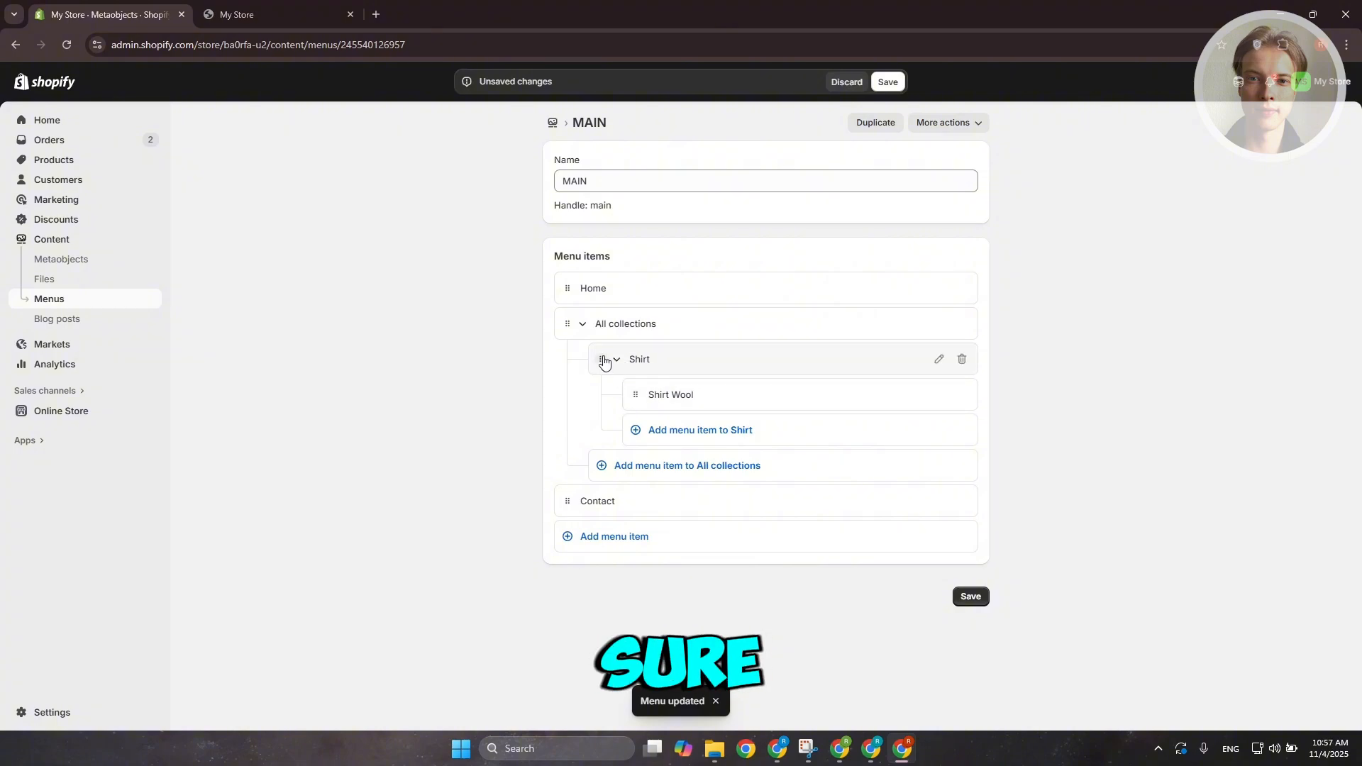
{"action": "left_click", "coordinate": [615, 360]}
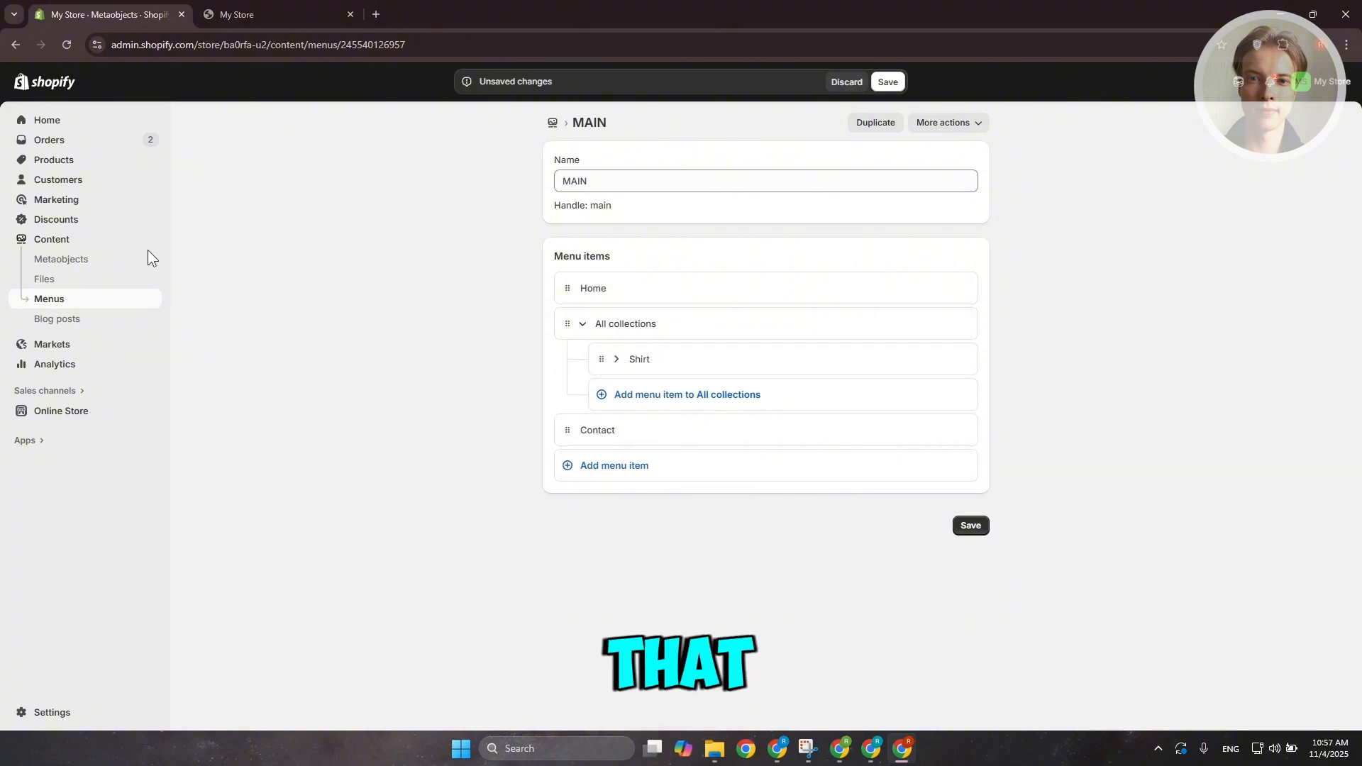
{"action": "left_click", "coordinate": [49, 417]}
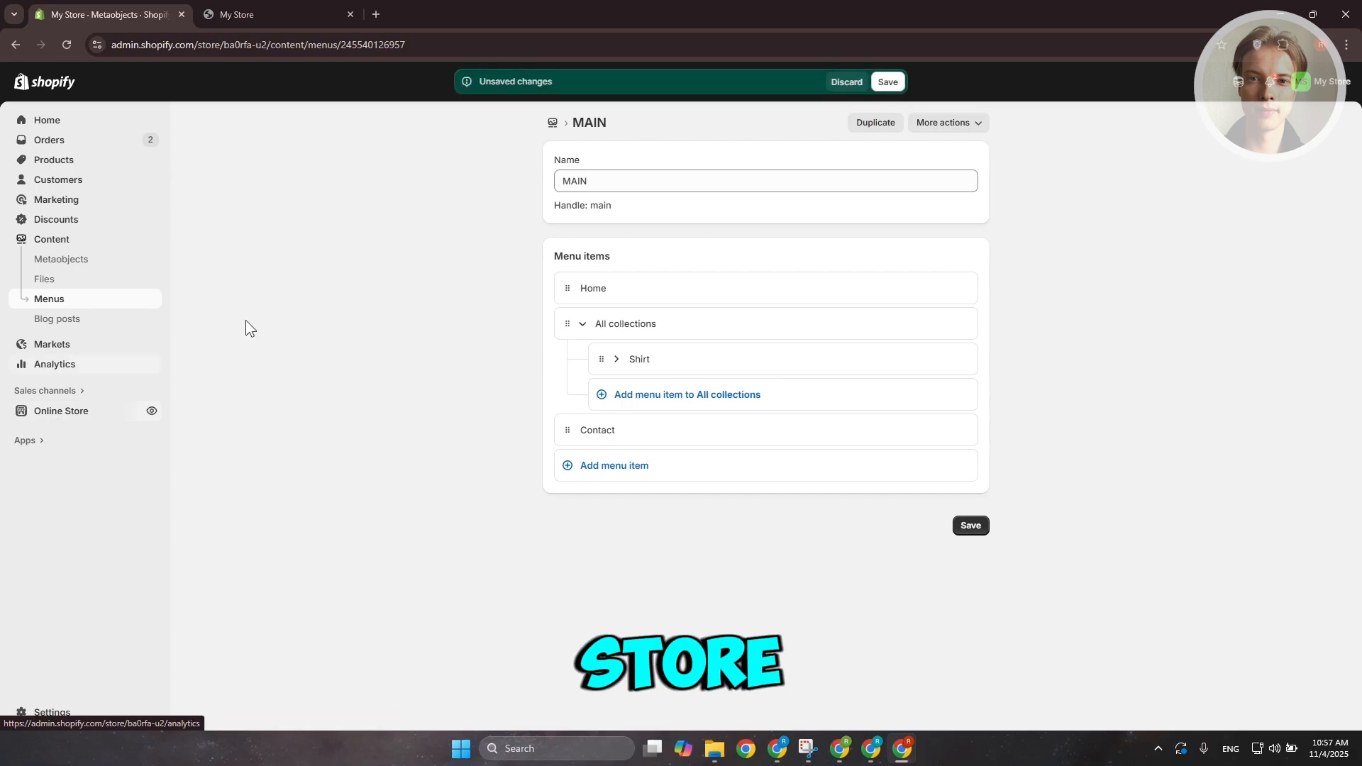
{"action": "left_click", "coordinate": [56, 419]}
{"action": "left_click", "coordinate": [878, 83]}
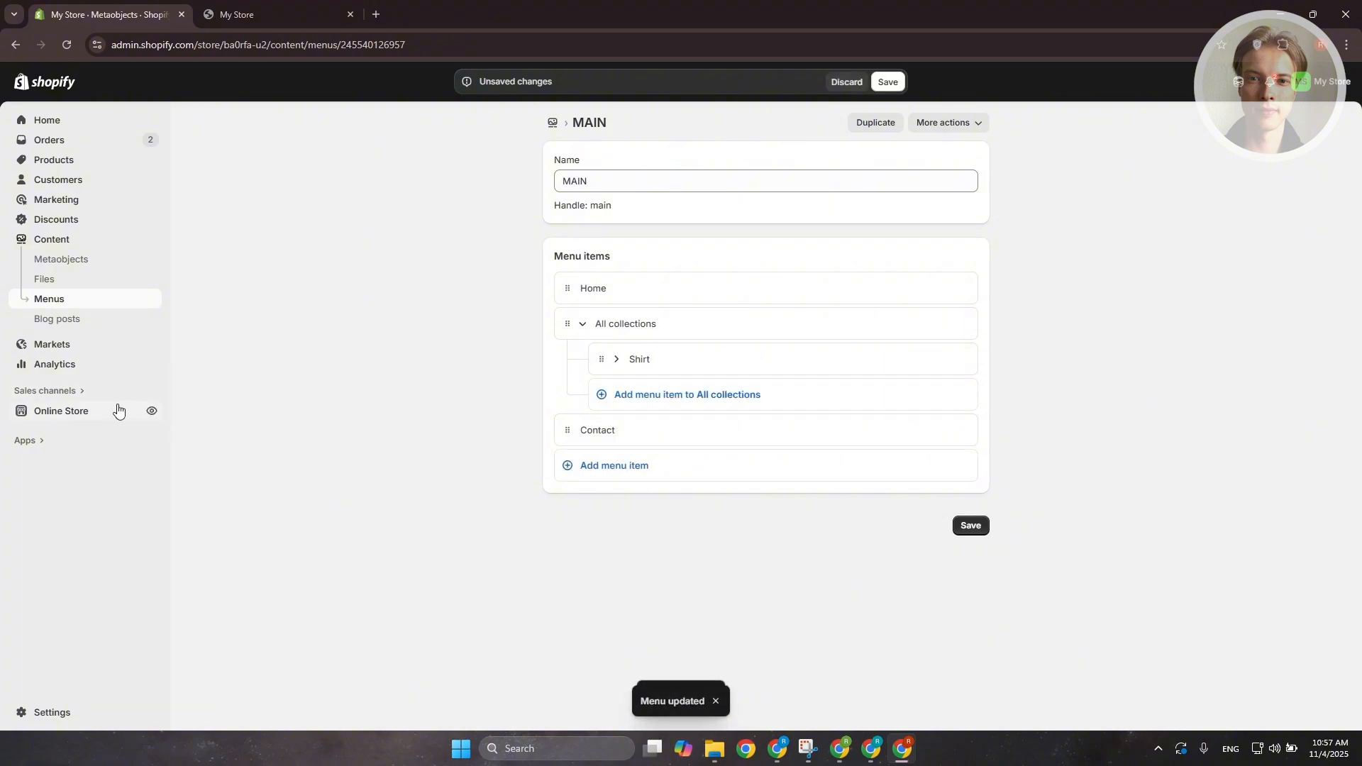
Open the Online Store theme editor for the Dawn theme and select the Header section
{"action": "left_click", "coordinate": [65, 414]}
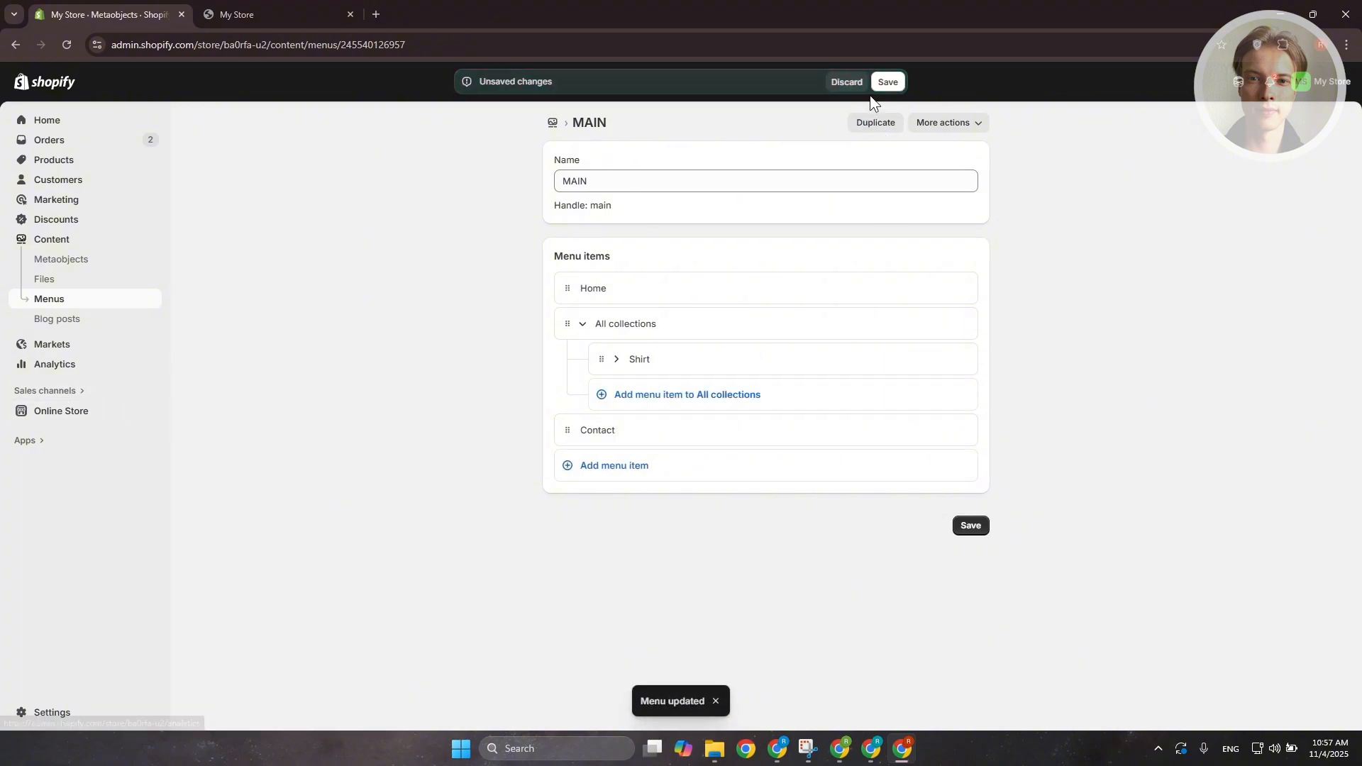
{"action": "left_click", "coordinate": [61, 413]}
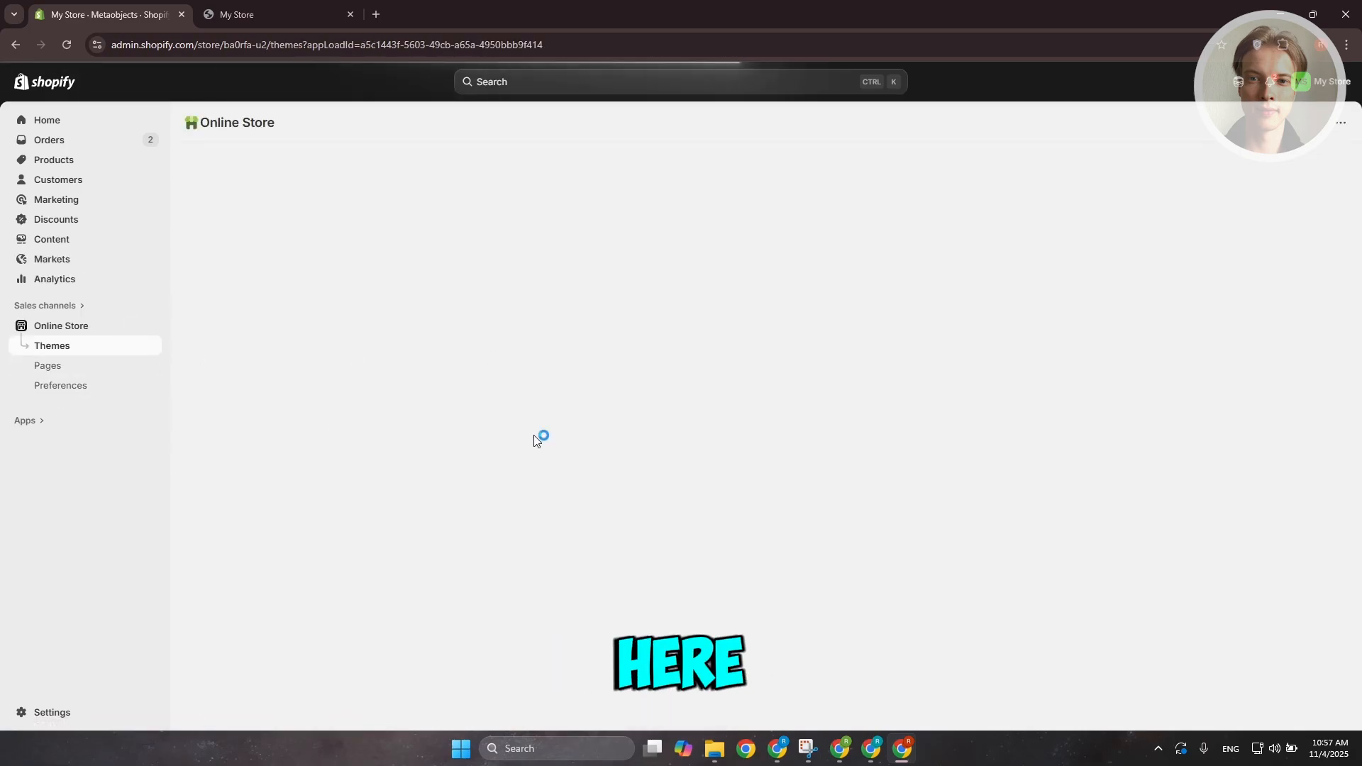
{"action": "left_click", "coordinate": [1049, 418]}
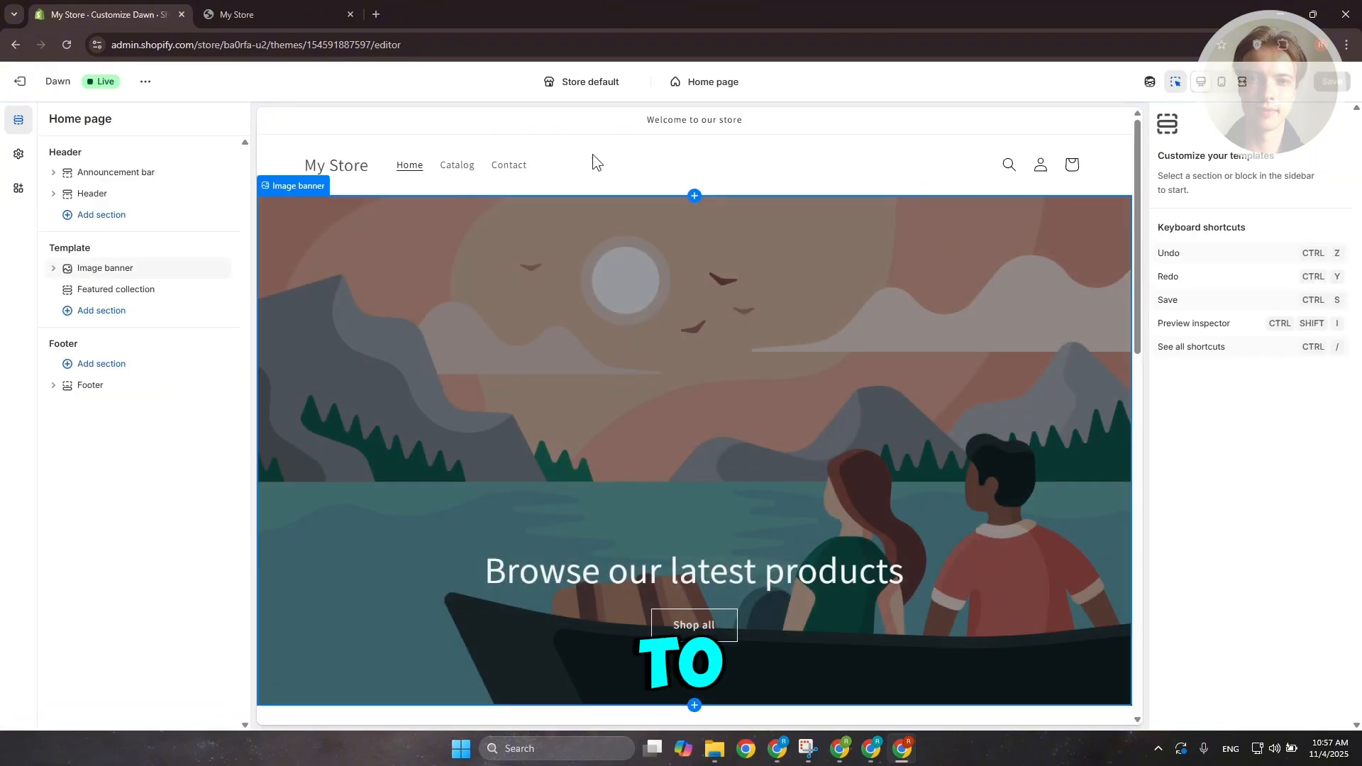
{"action": "left_click", "coordinate": [596, 156]}
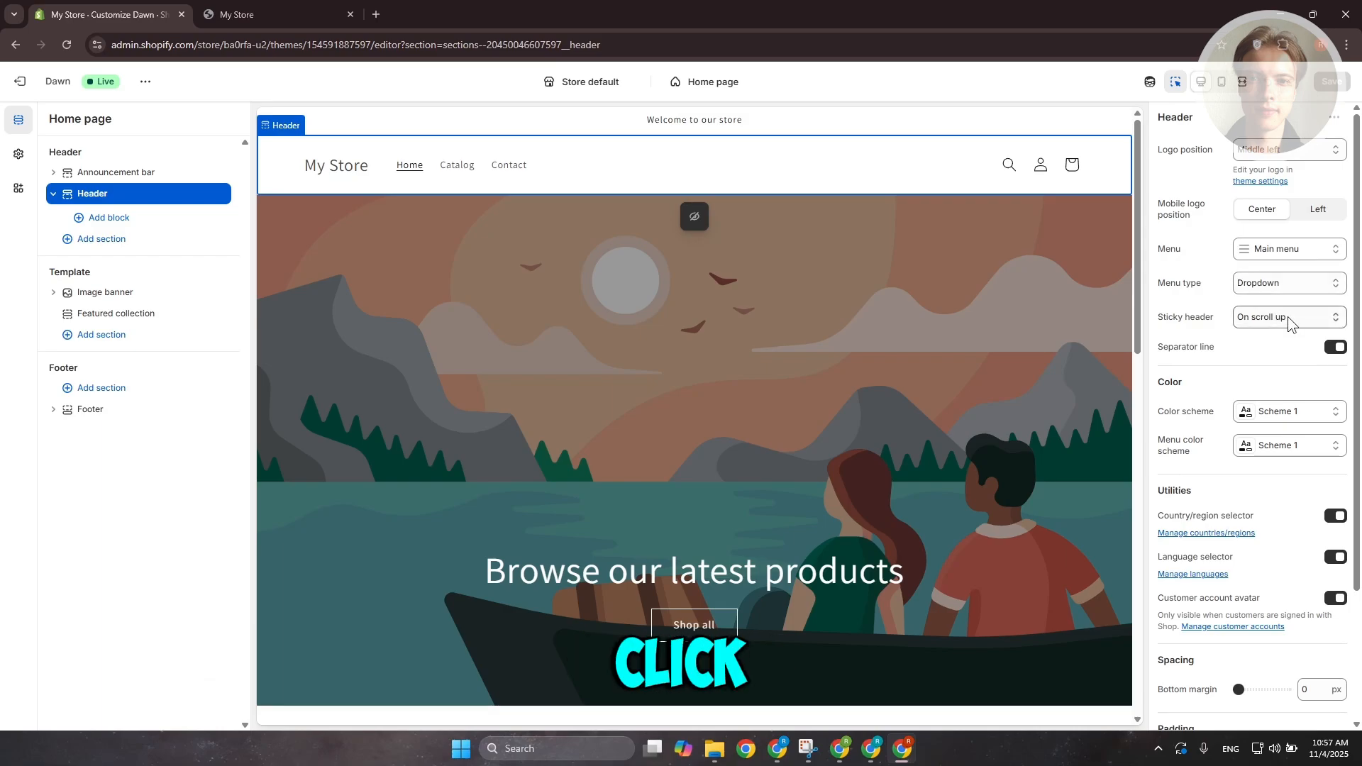
Set the header's menu to MAIN and save the theme changes
{"action": "left_click", "coordinate": [1303, 247]}
{"action": "left_click", "coordinate": [1220, 282]}
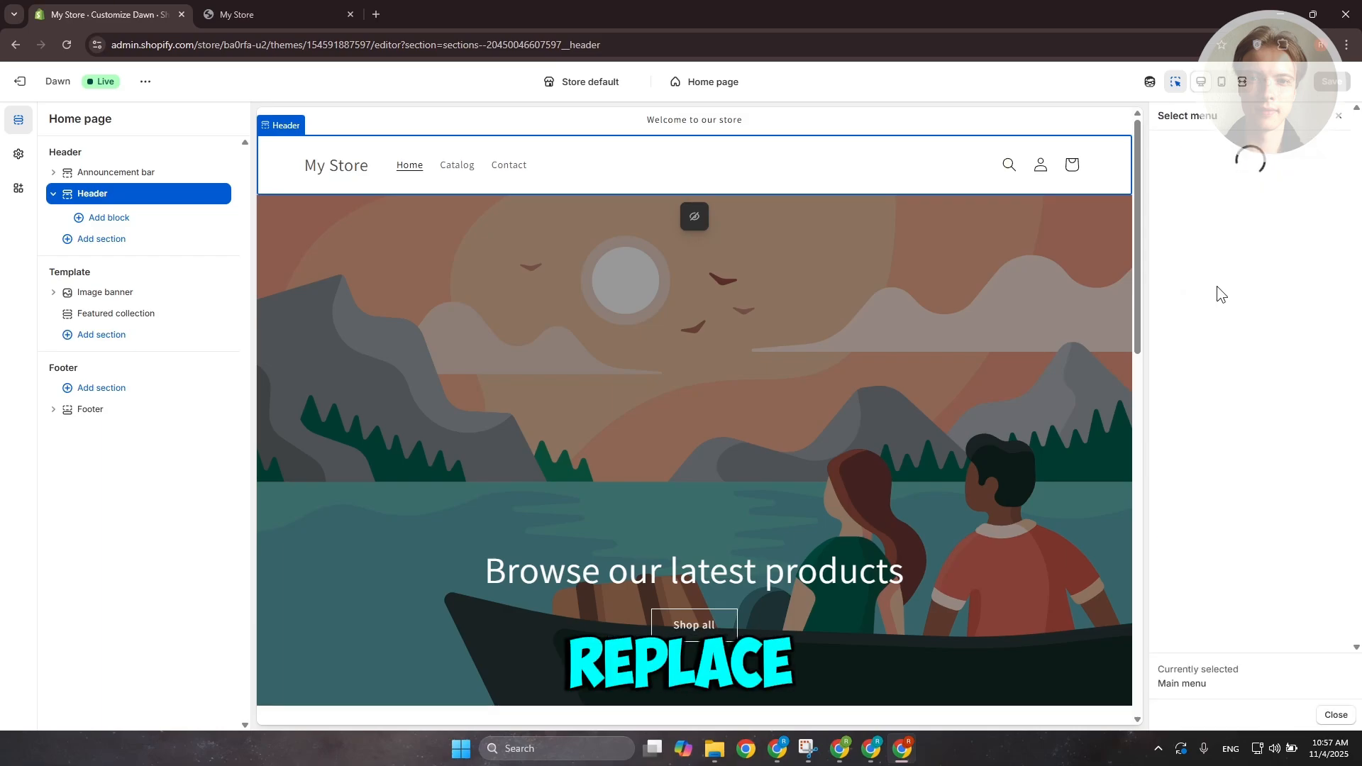
{"action": "left_click", "coordinate": [1178, 320]}
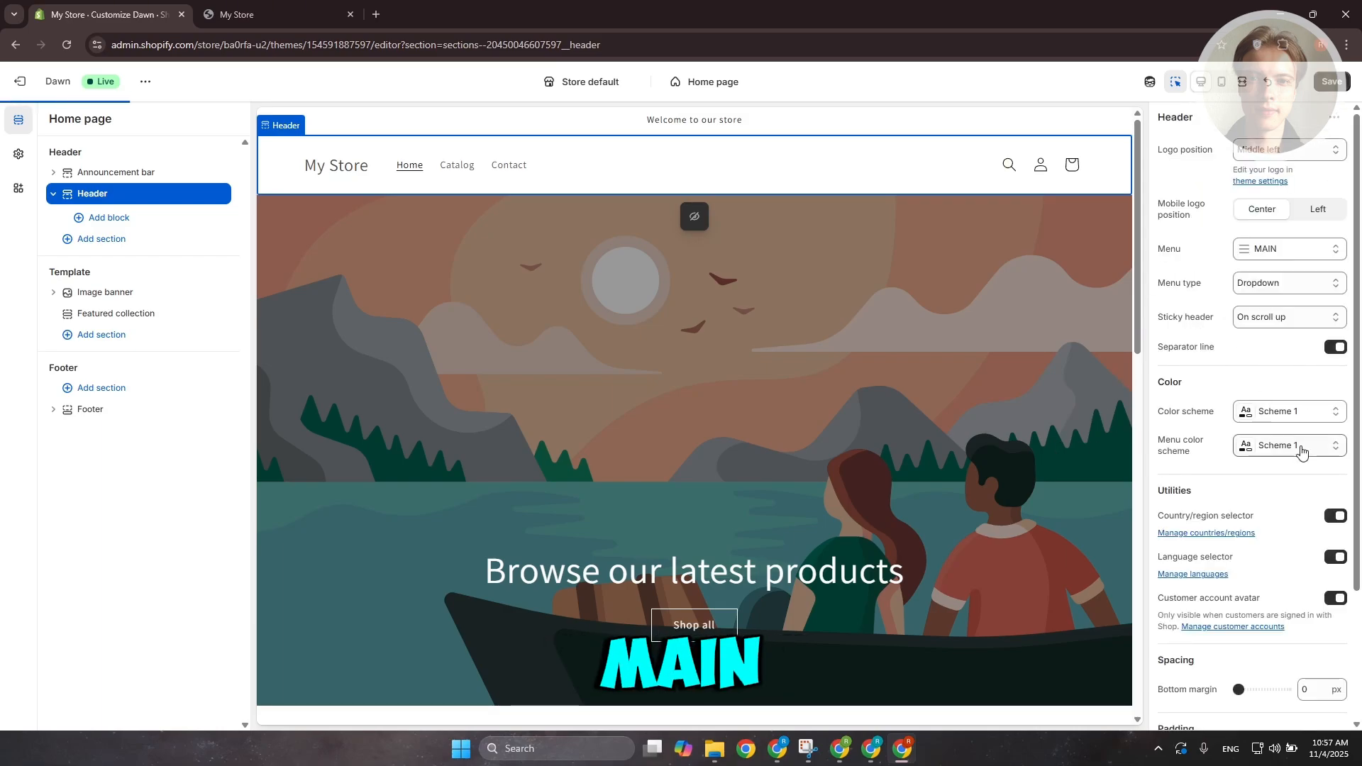
{"action": "left_click", "coordinate": [1345, 83]}
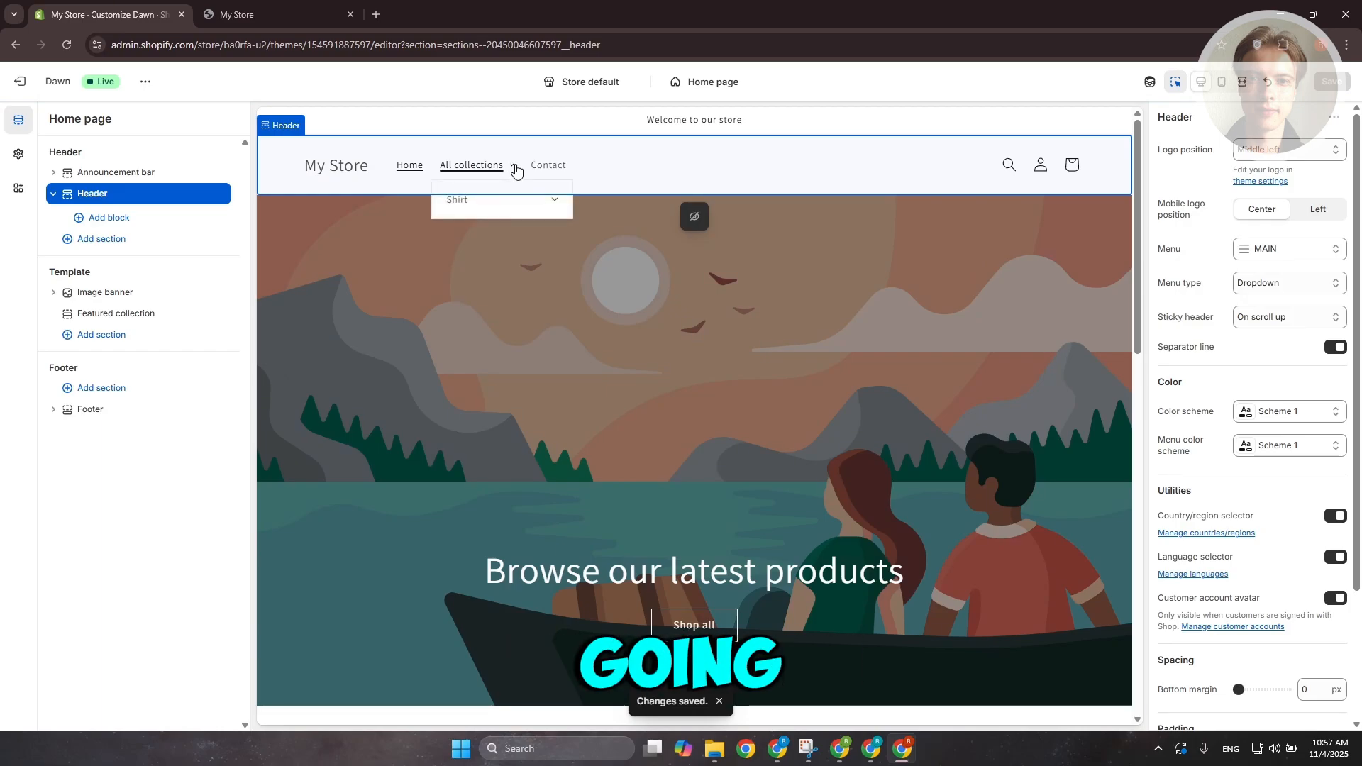
Open the Shirt dropdown under All collections in the store preview to check its items
{"action": "left_click", "coordinate": [556, 204]}
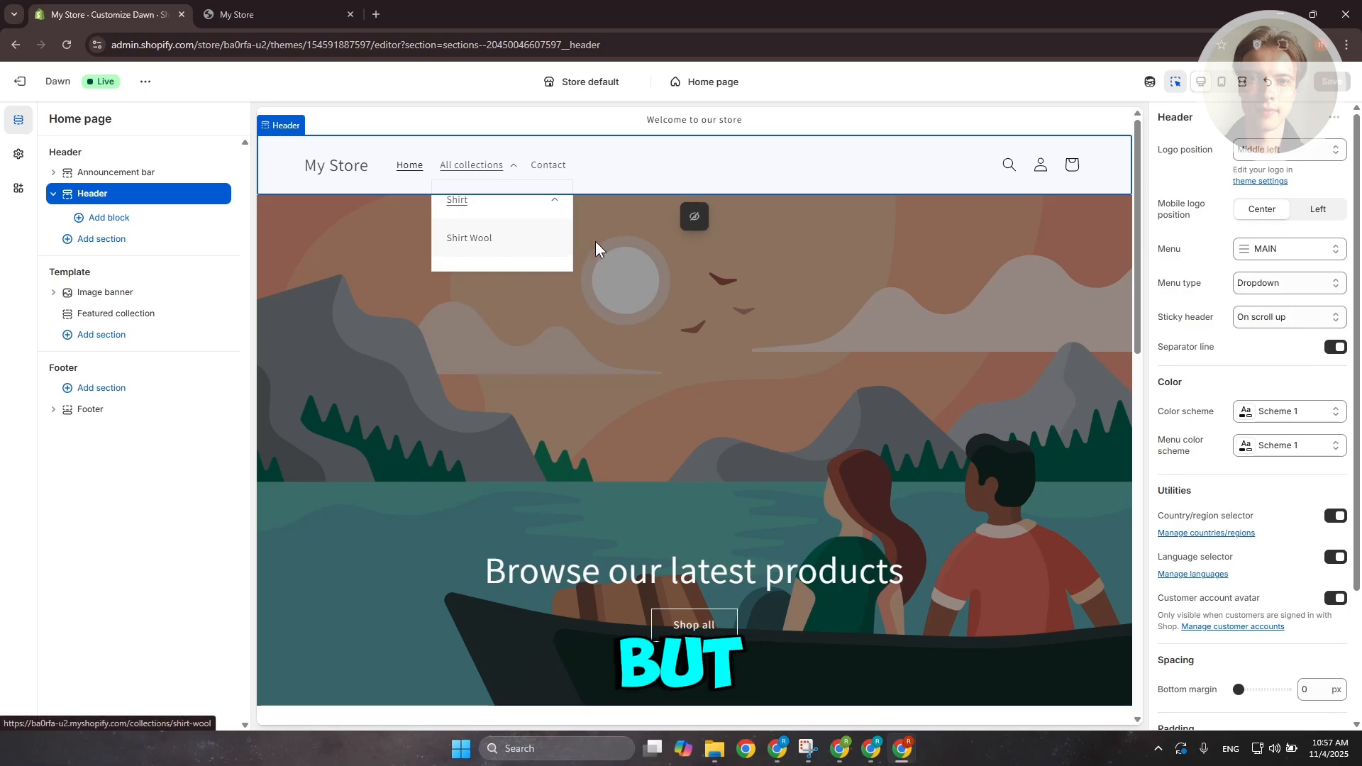
{"action": "left_click", "coordinate": [633, 470]}
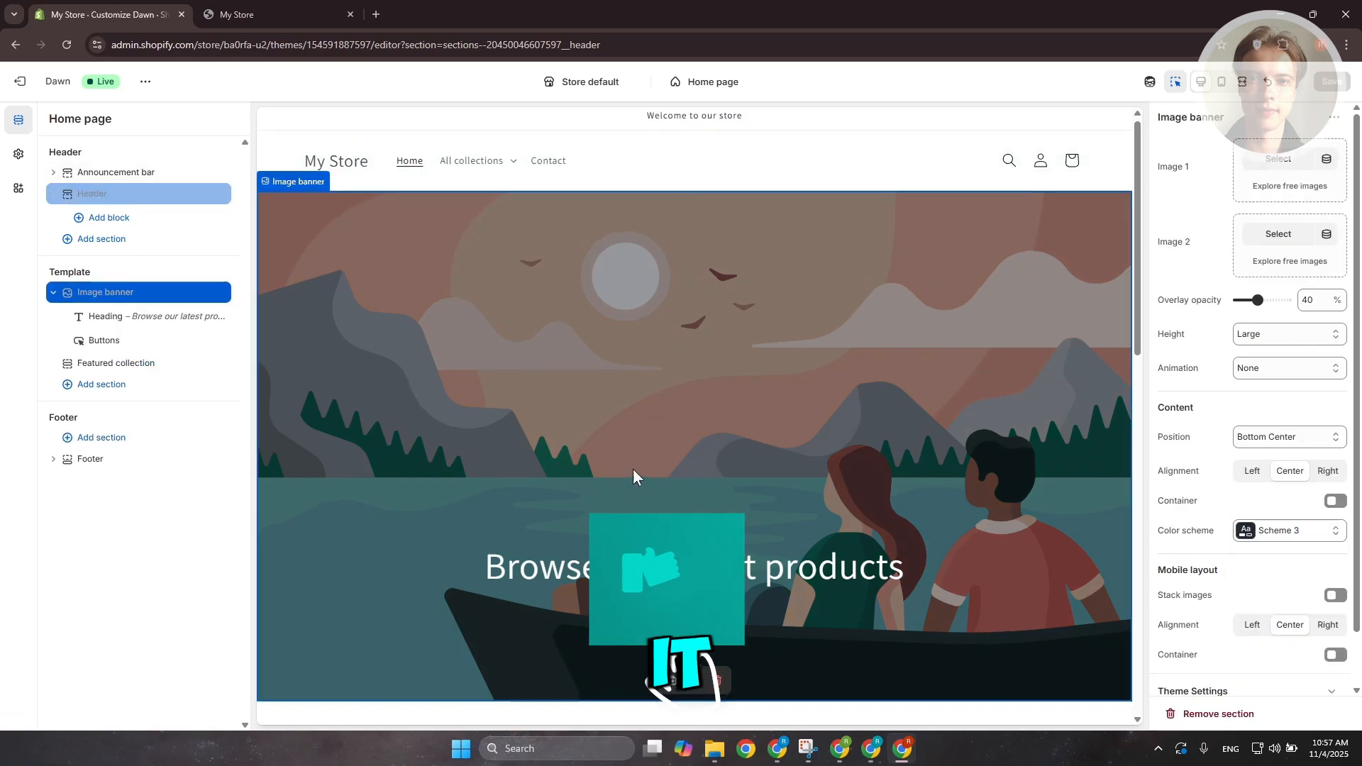